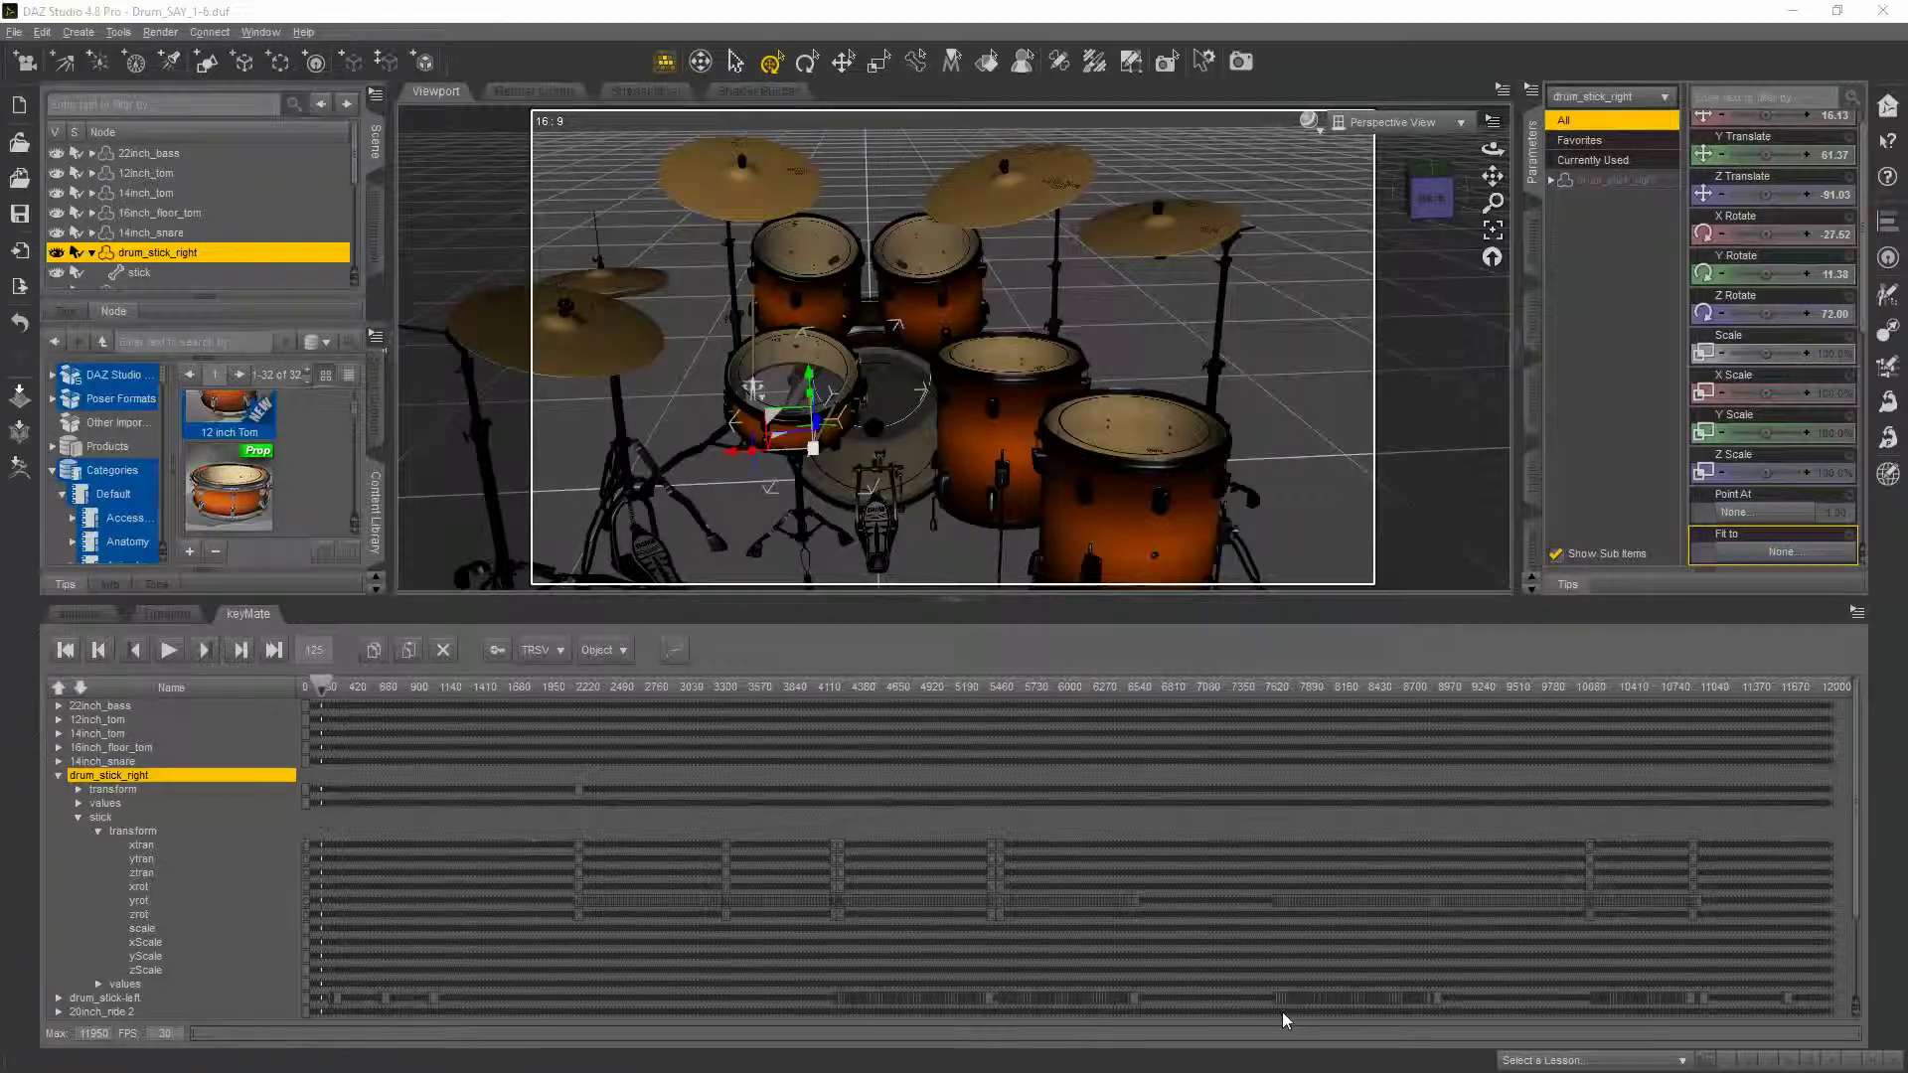
Look over the keyframe tracks of the drum kit in the timeline, checking the 16inch_crash 2 and selecting the drum_stick_right.
{"action": "left_click_drag", "start_coordinate": [1855, 900], "coordinate": [1857, 996]}
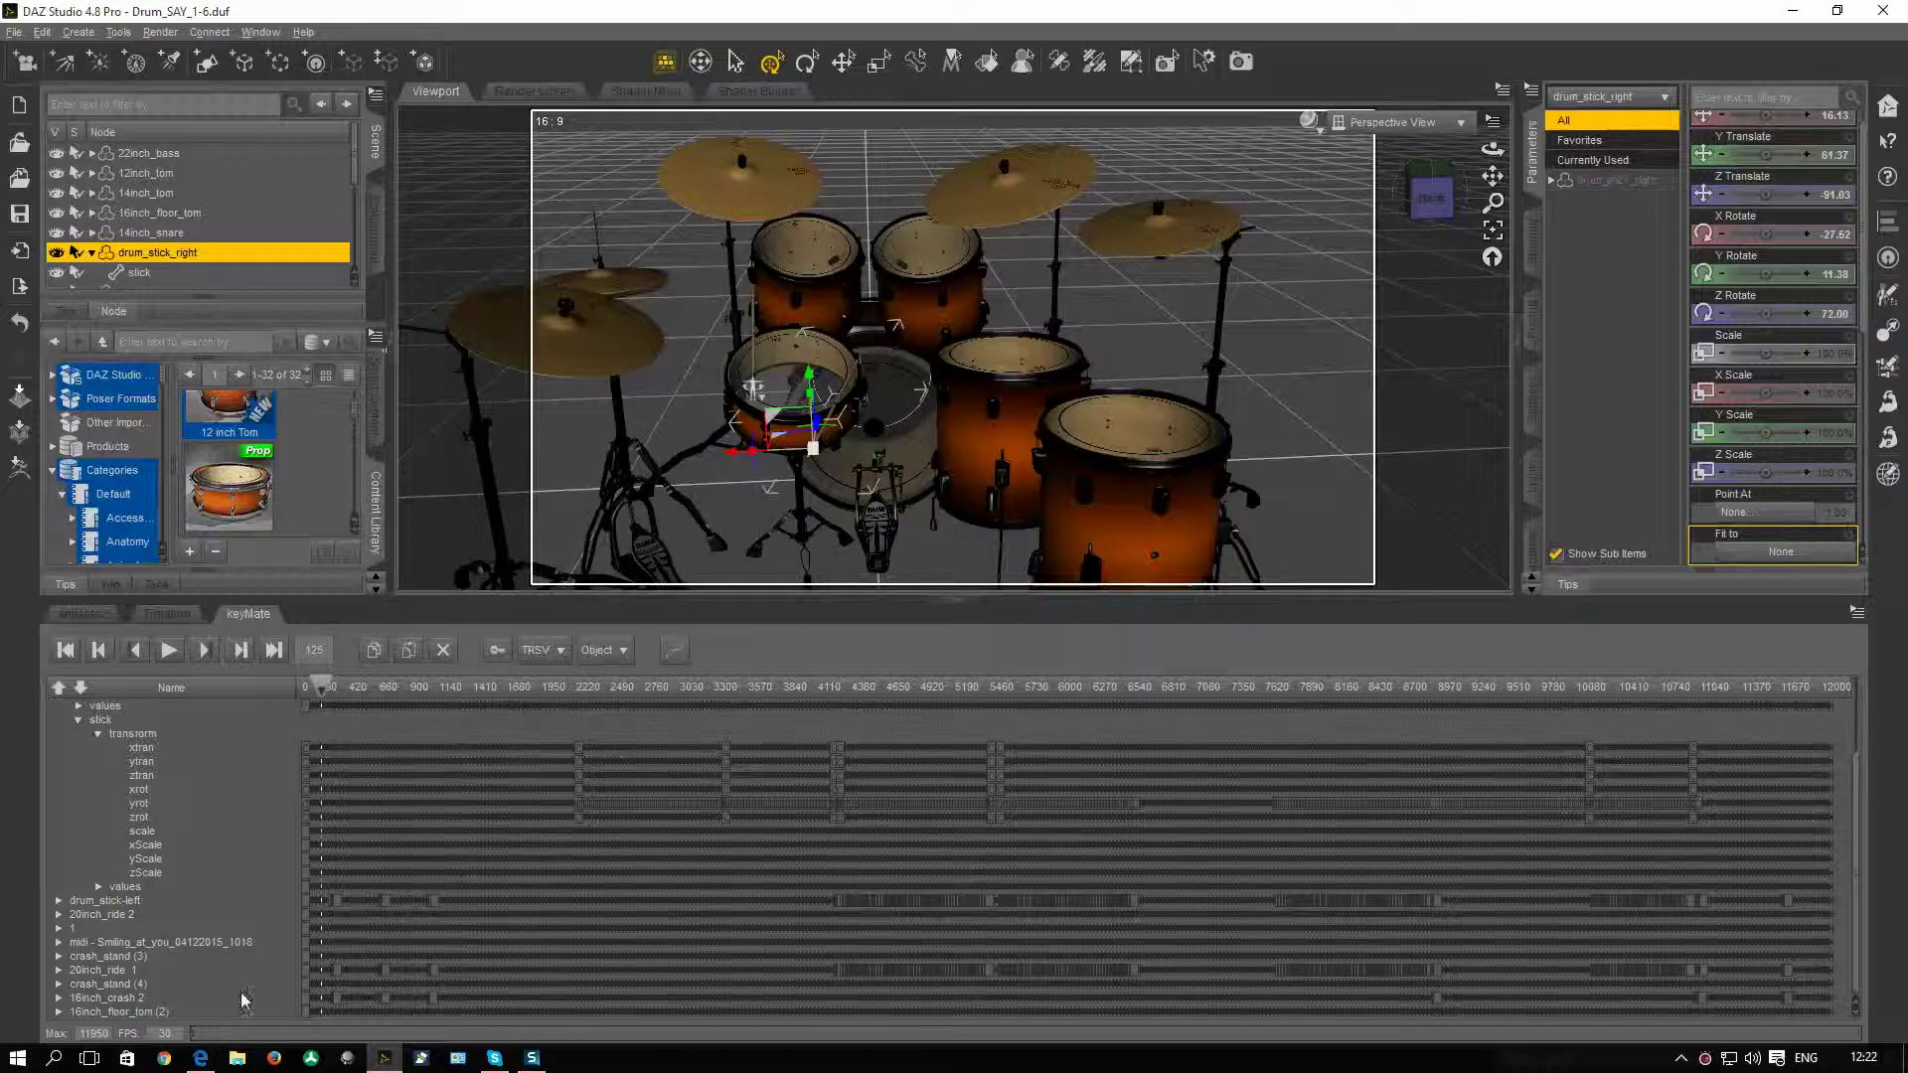
{"action": "left_click", "coordinate": [99, 997]}
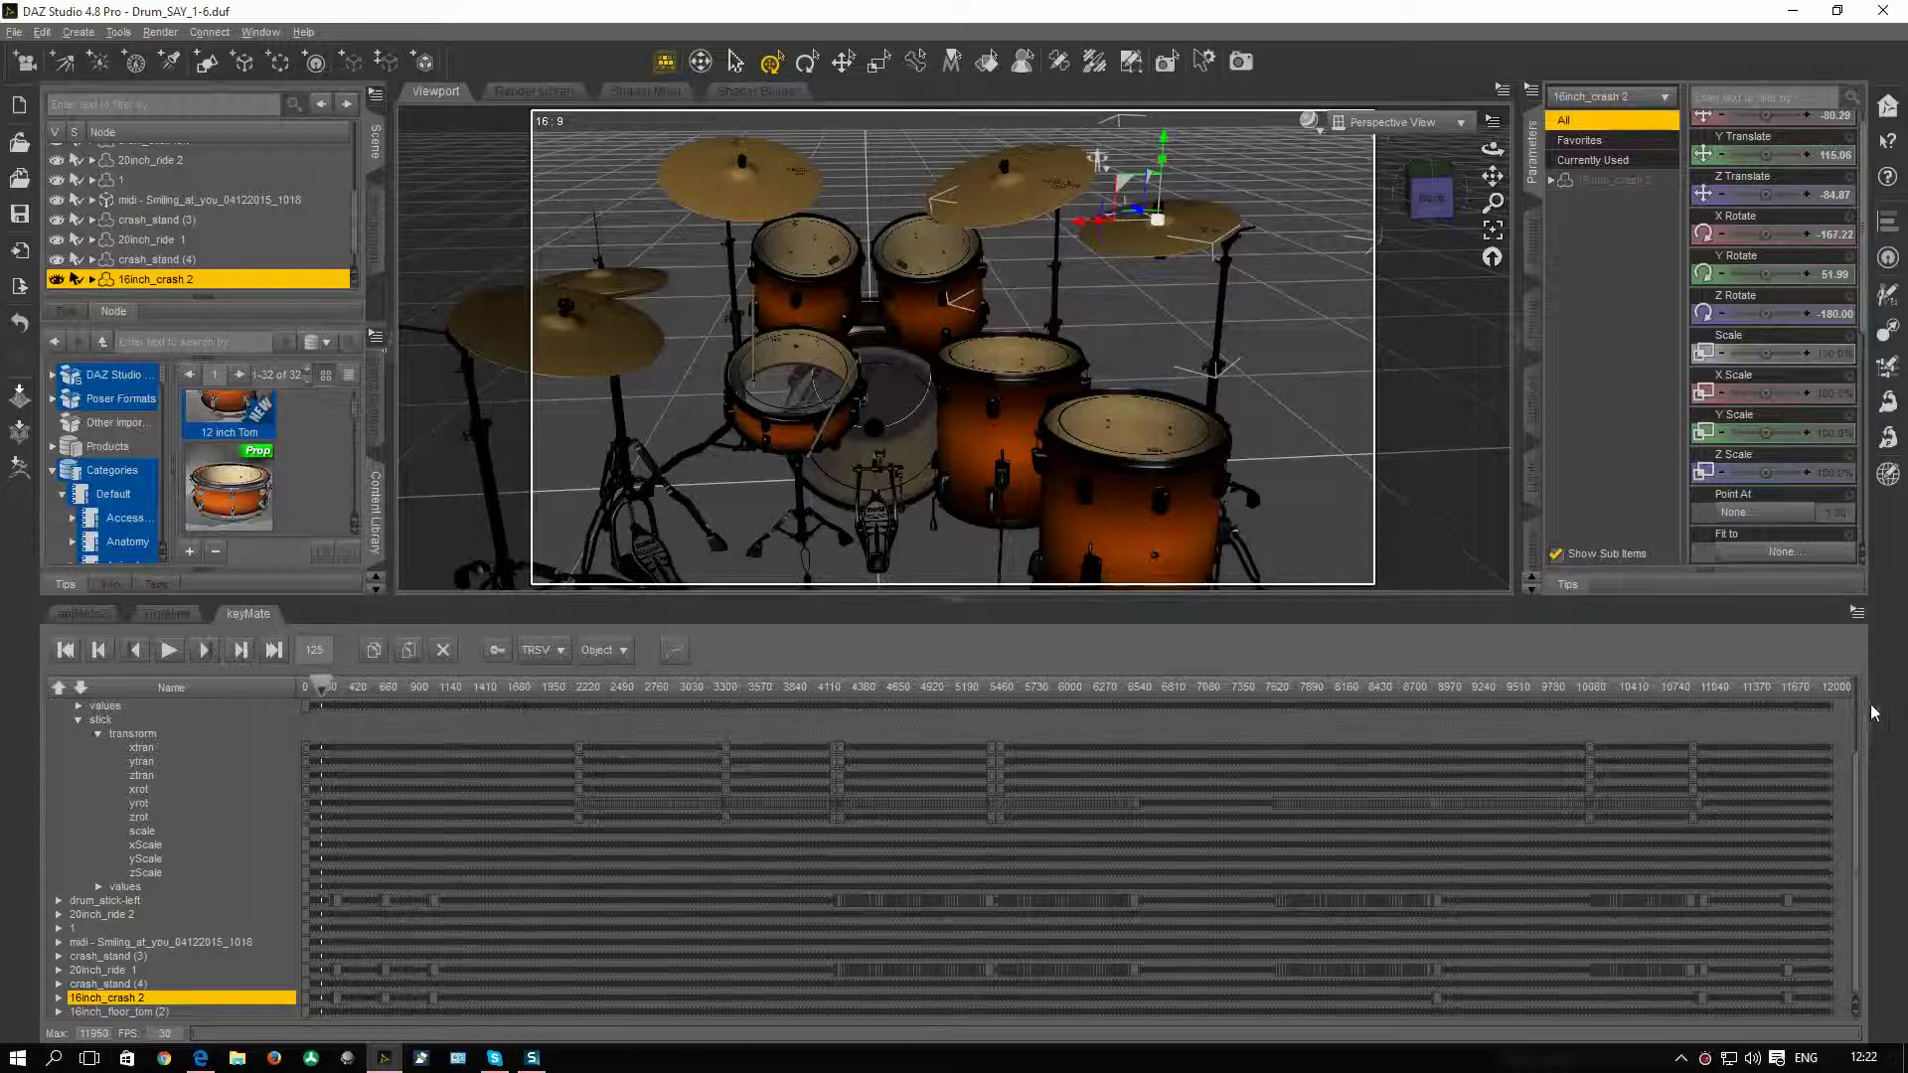
{"action": "left_click_drag", "start_coordinate": [1857, 775], "coordinate": [1857, 704]}
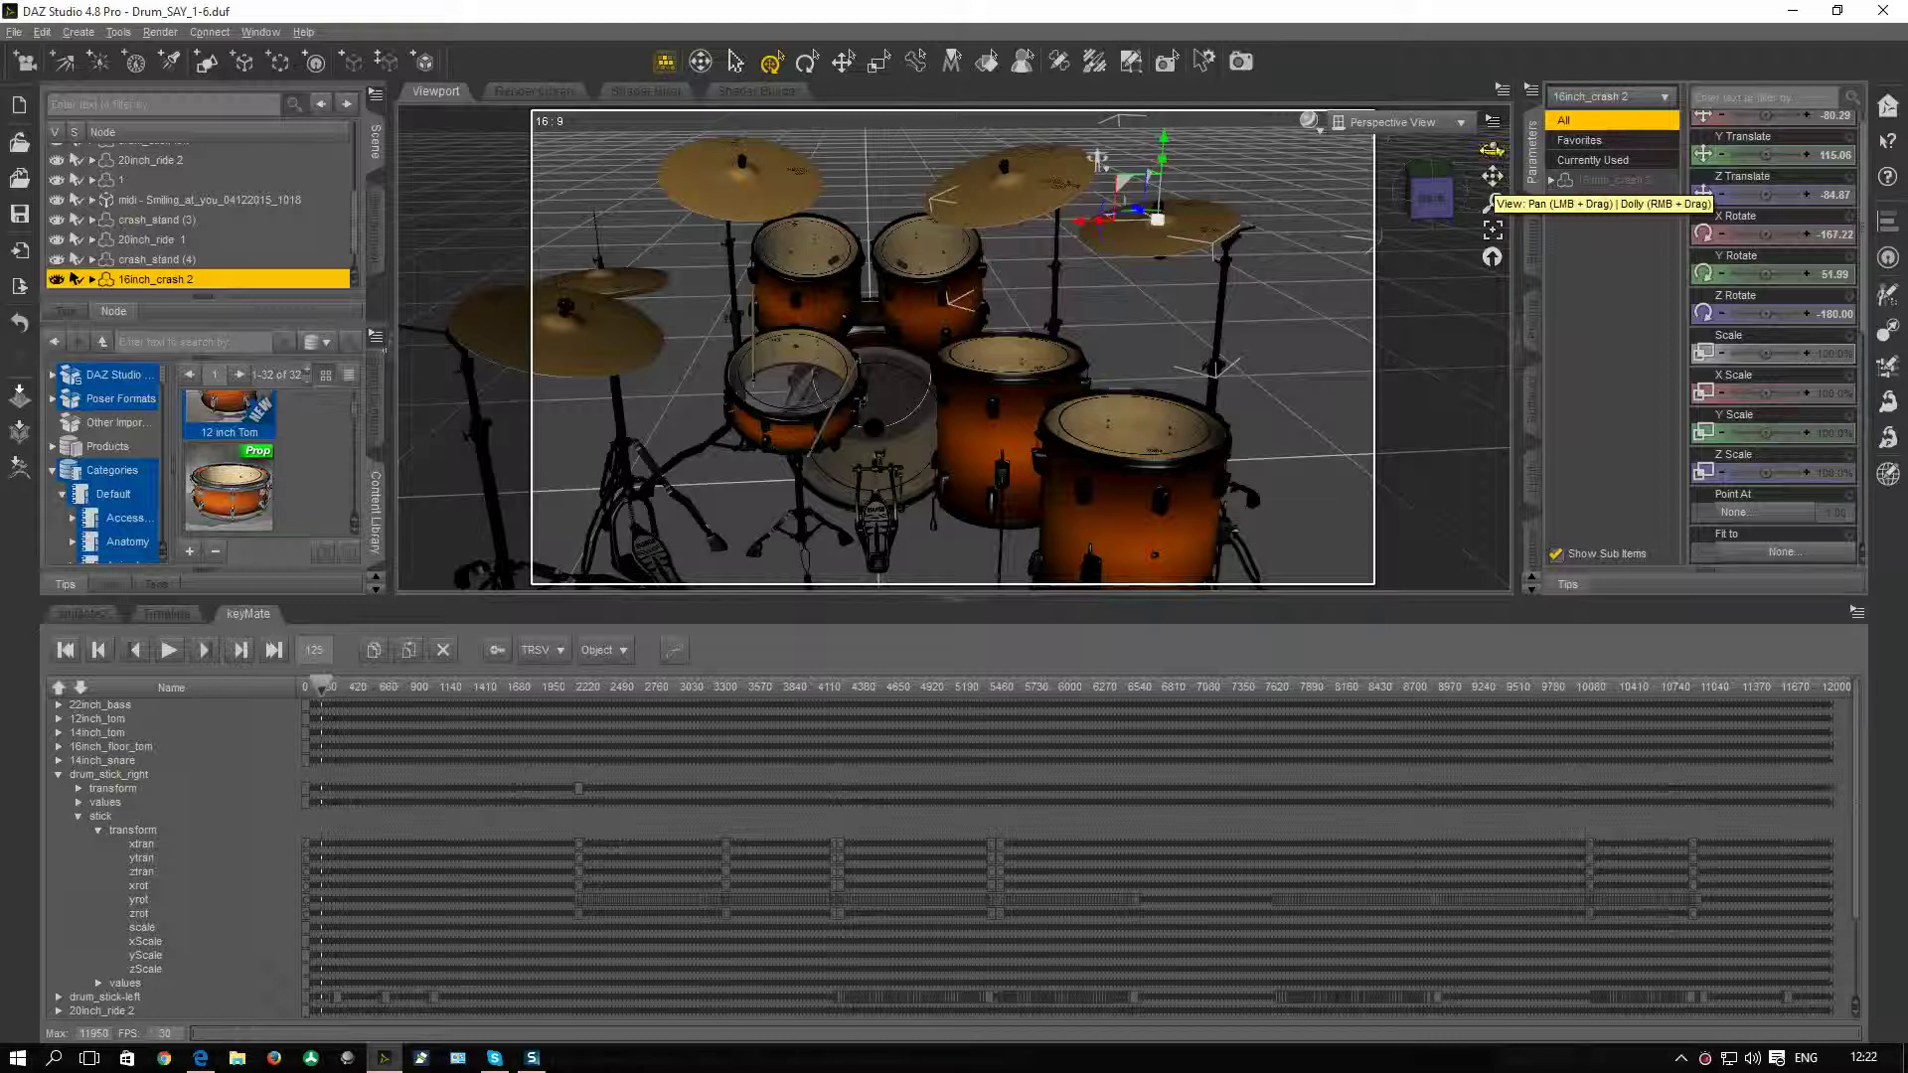
{"action": "mouse_move", "coordinate": [1493, 149]}
{"action": "left_mouse_down"}
{"action": "mouse_move", "coordinate": [1530, 151]}
{"action": "mouse_move", "coordinate": [1441, 159]}
{"action": "mouse_move", "coordinate": [1491, 130]}
{"action": "mouse_move", "coordinate": [1491, 204]}
{"action": "mouse_move", "coordinate": [1493, 144]}
{"action": "mouse_move", "coordinate": [1485, 179]}
{"action": "left_mouse_up"}
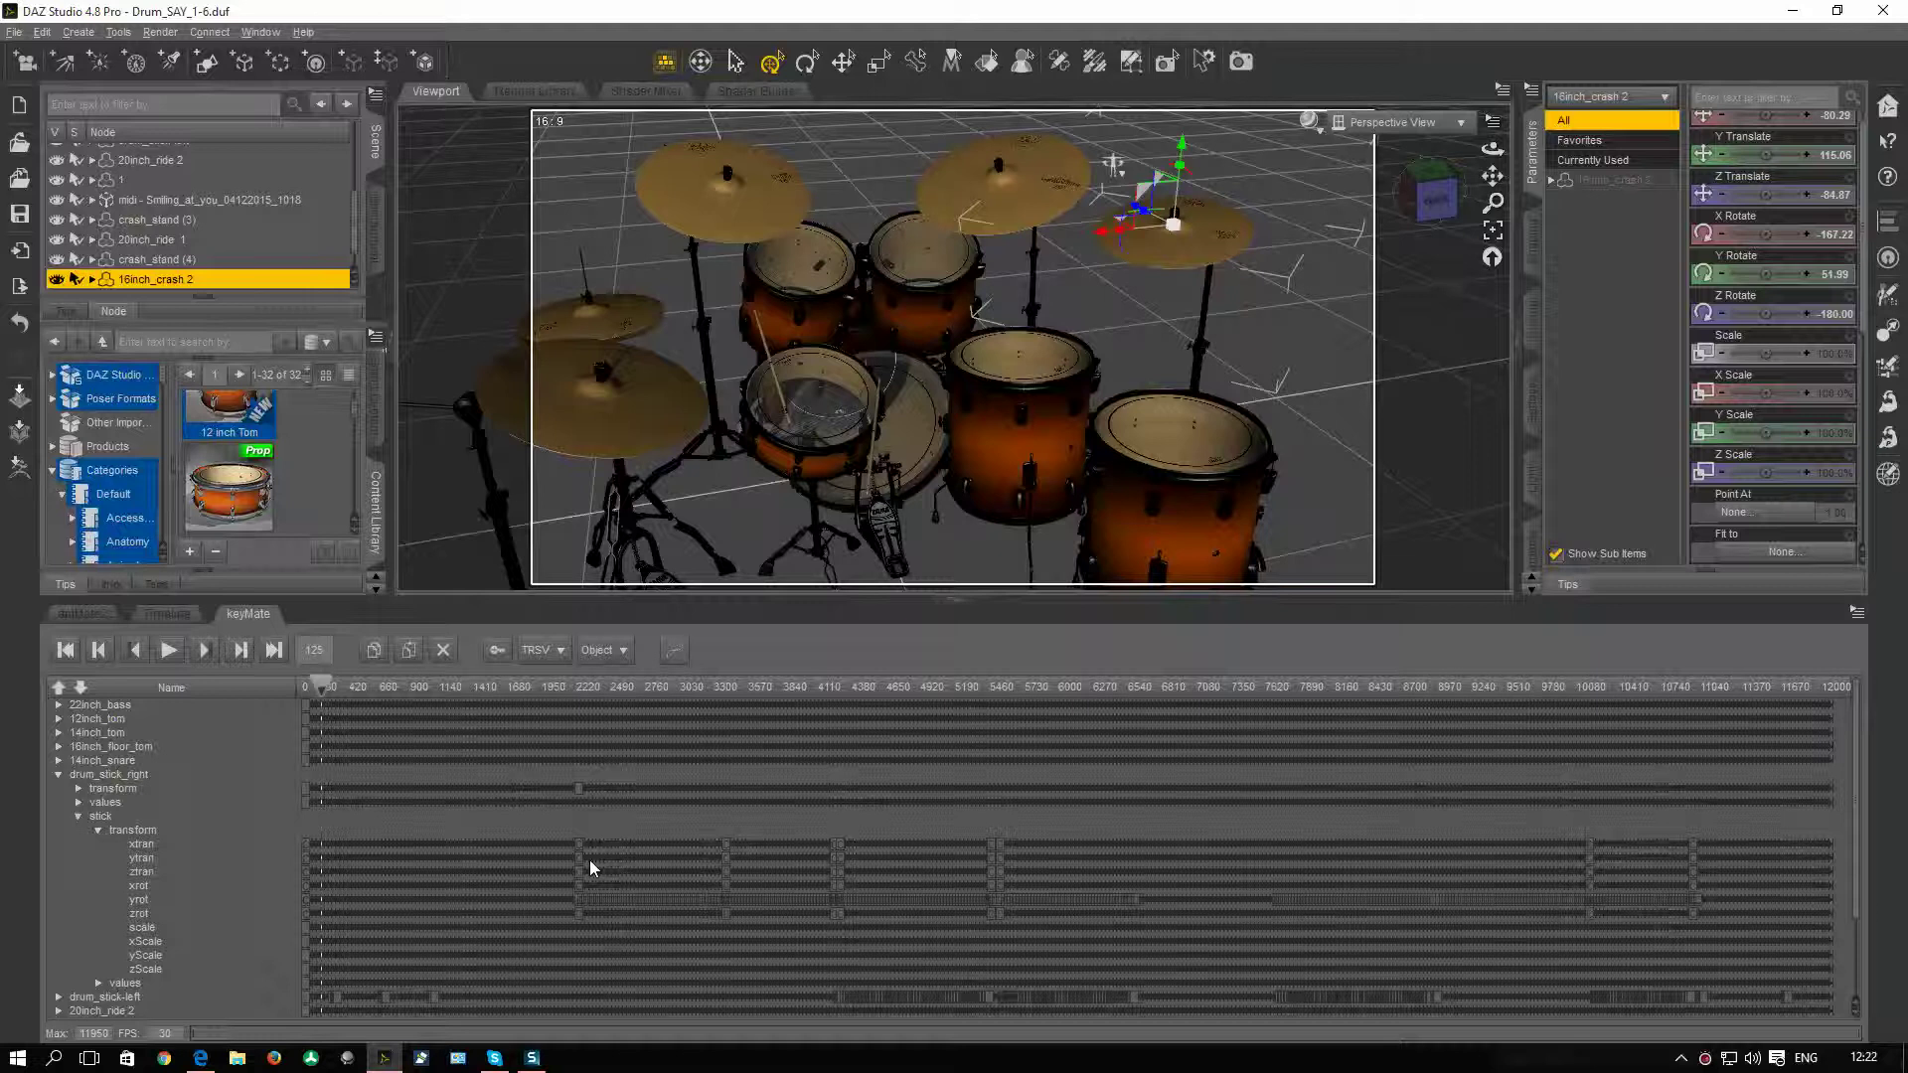
{"action": "left_click", "coordinate": [111, 776]}
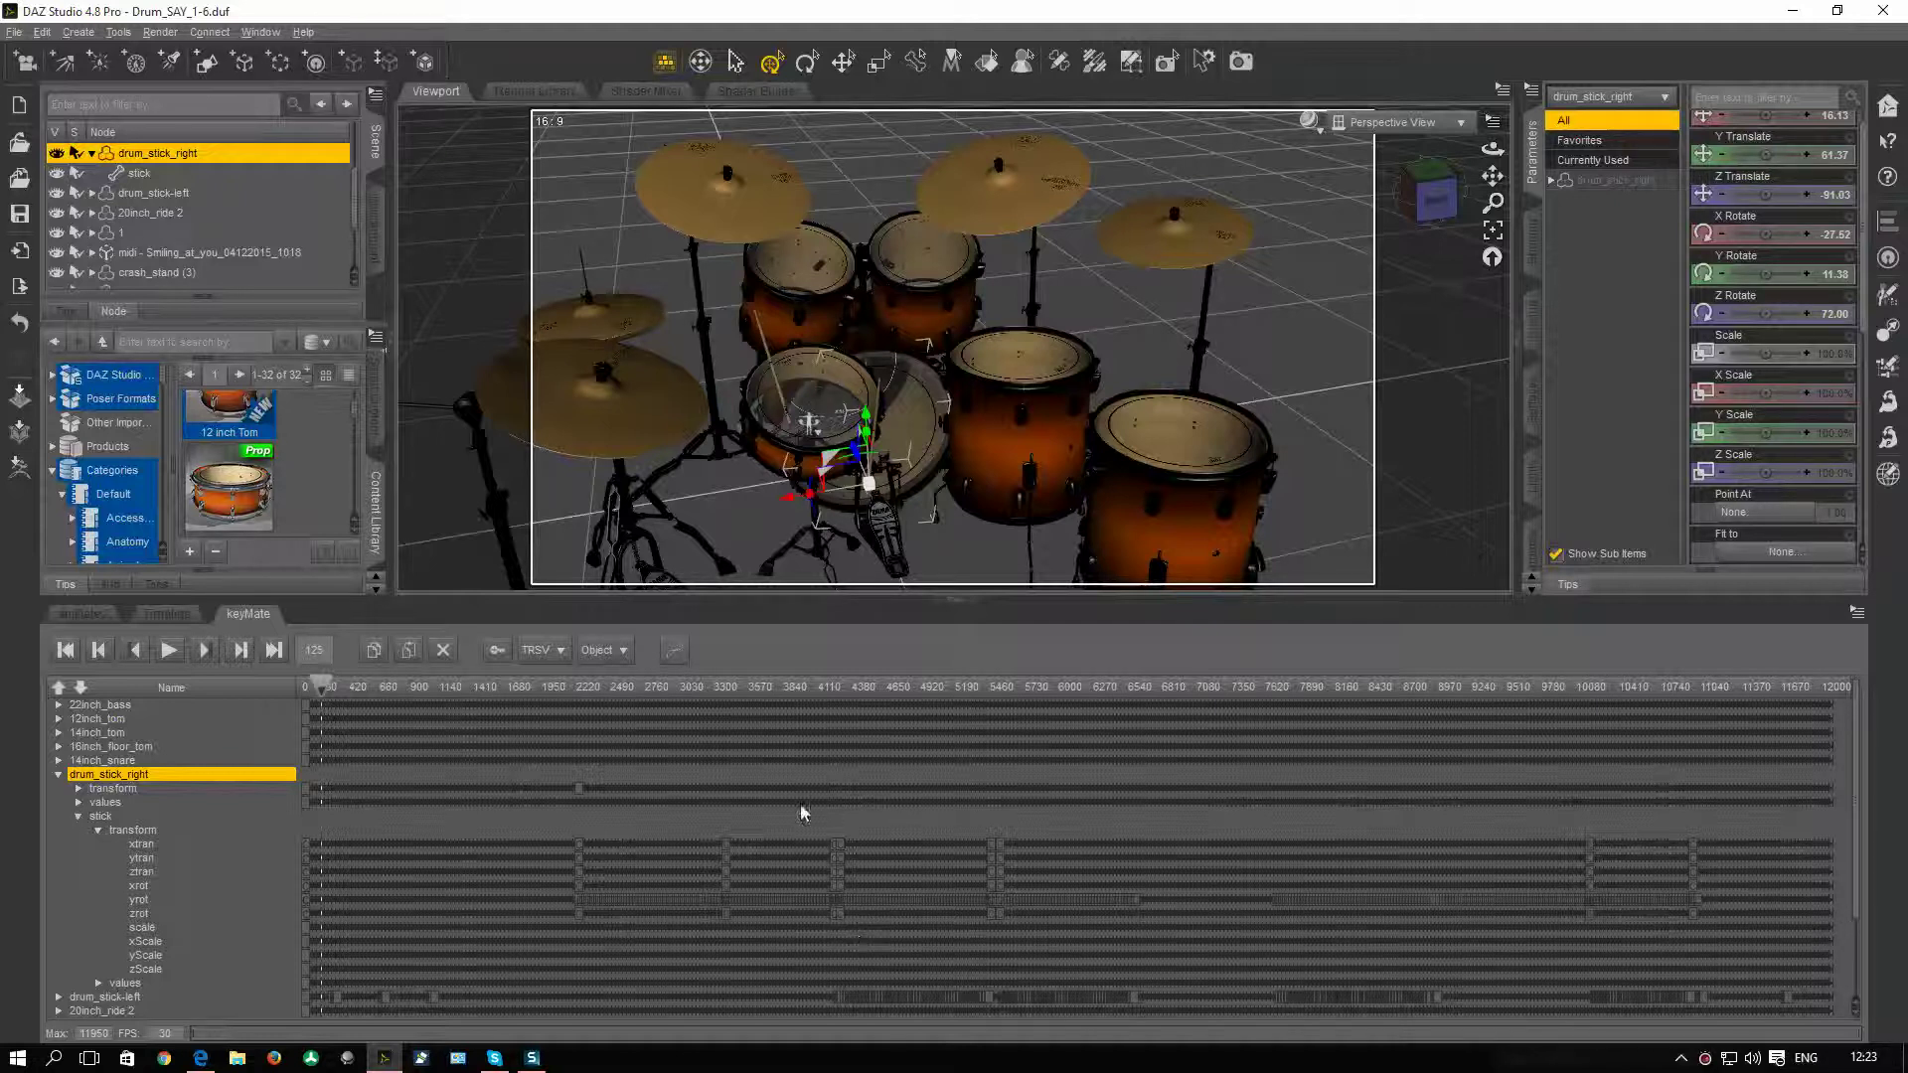
{"action": "left_click", "coordinate": [13, 32]}
{"action": "mouse_move", "coordinate": [66, 179]}
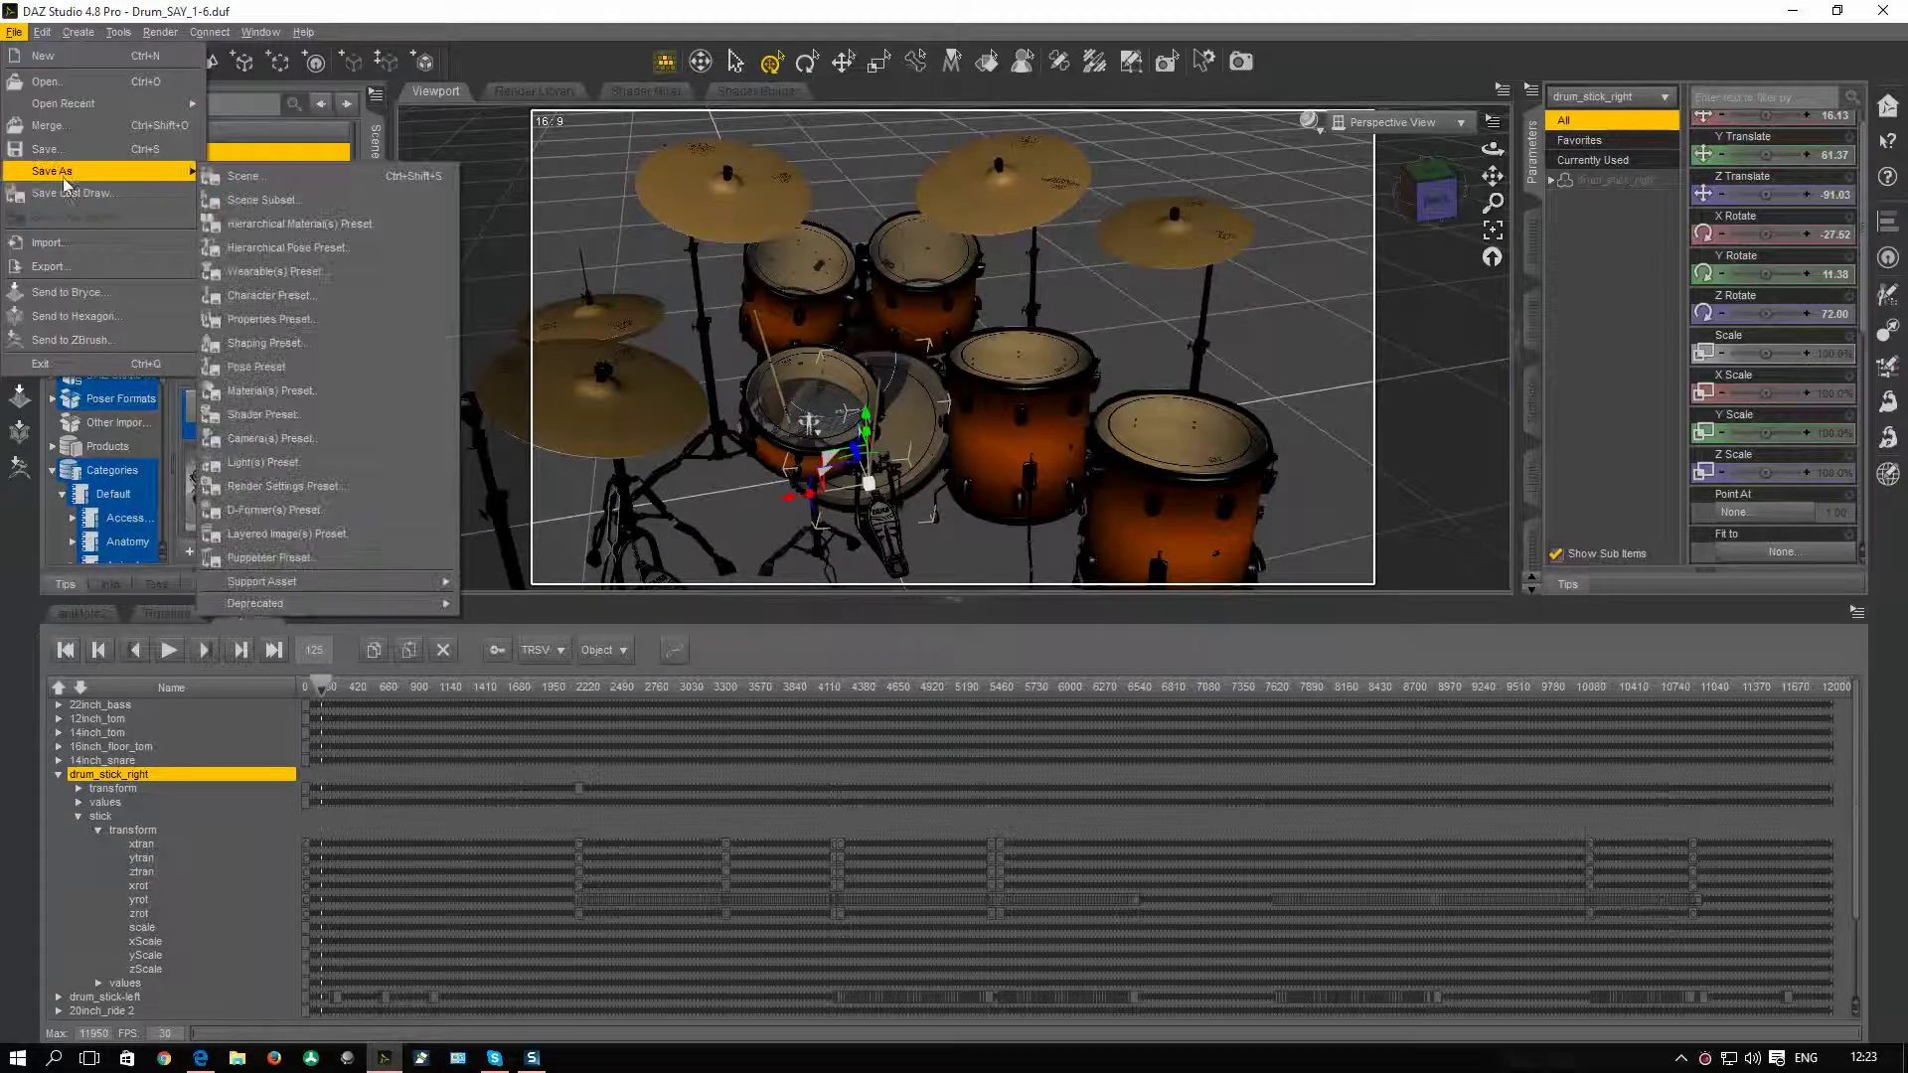
{"action": "left_click", "coordinate": [242, 176]}
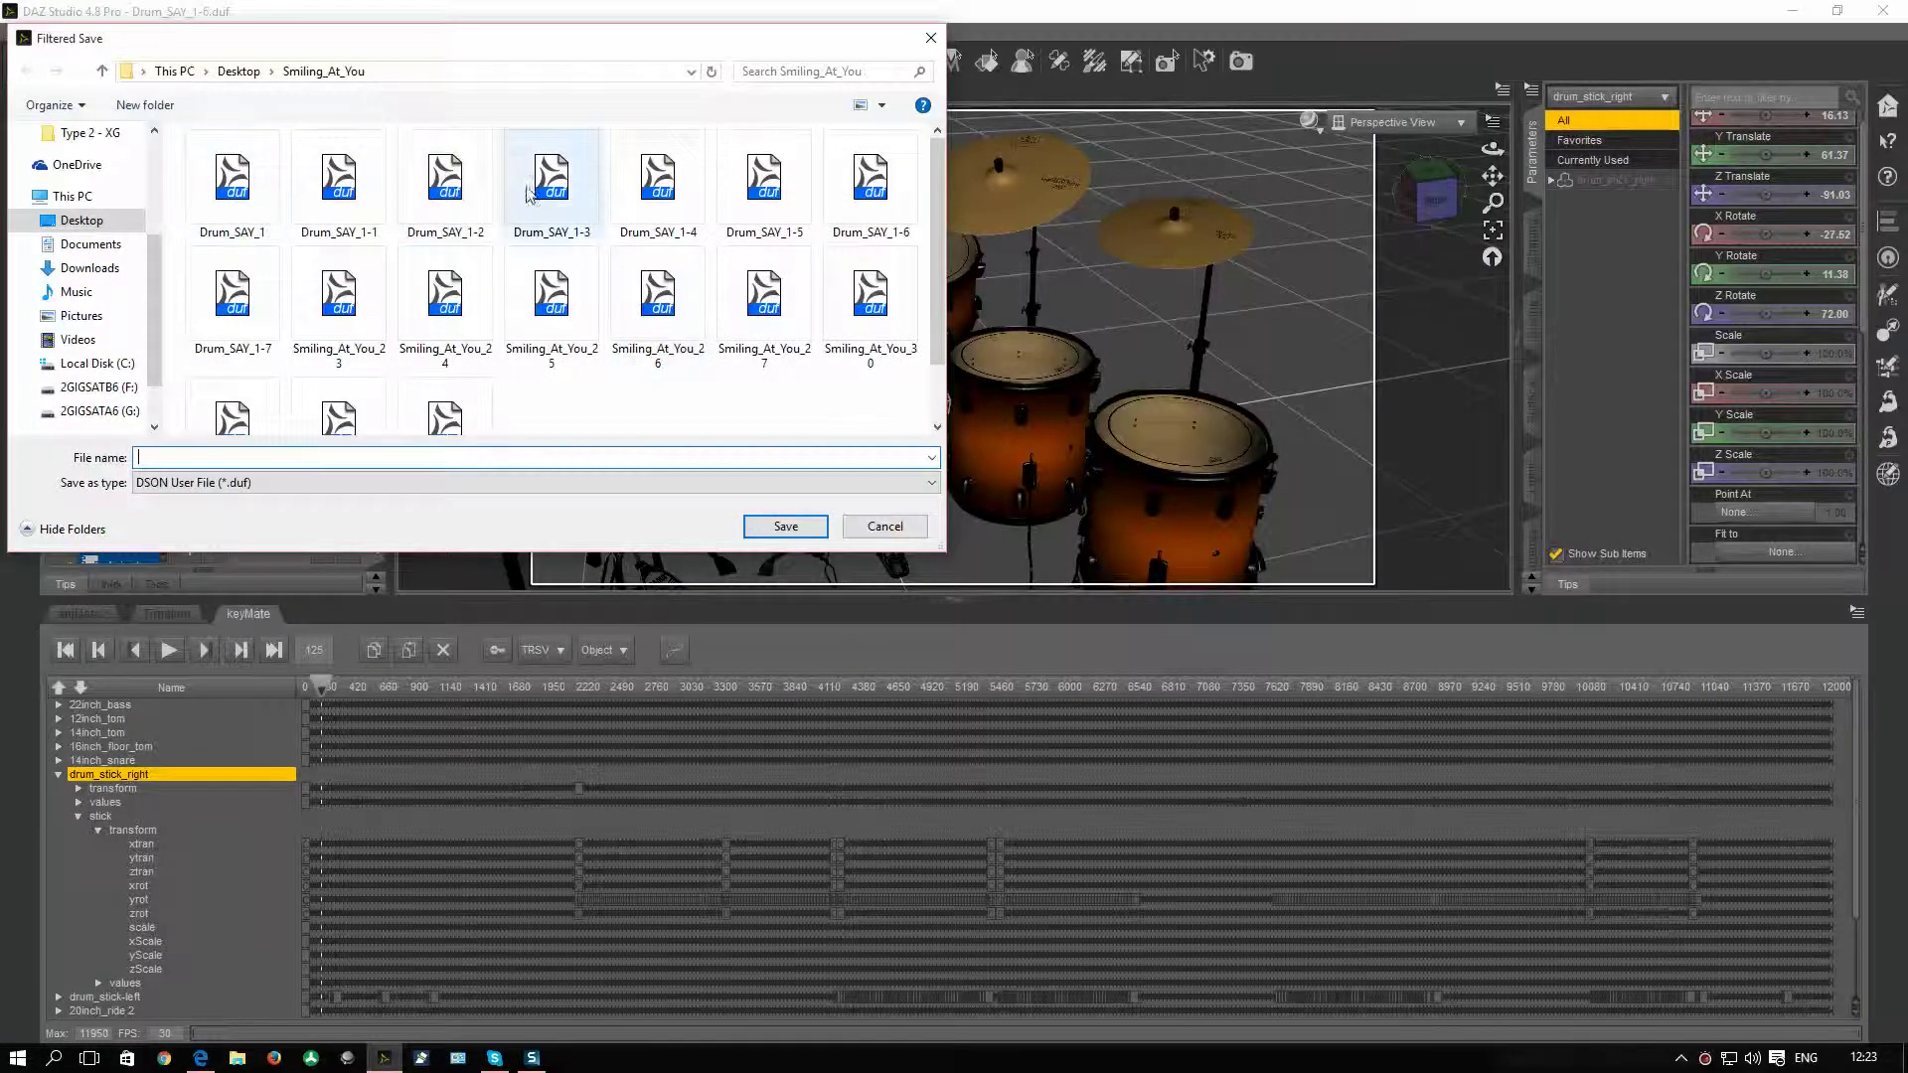
{"action": "left_click", "coordinate": [931, 38]}
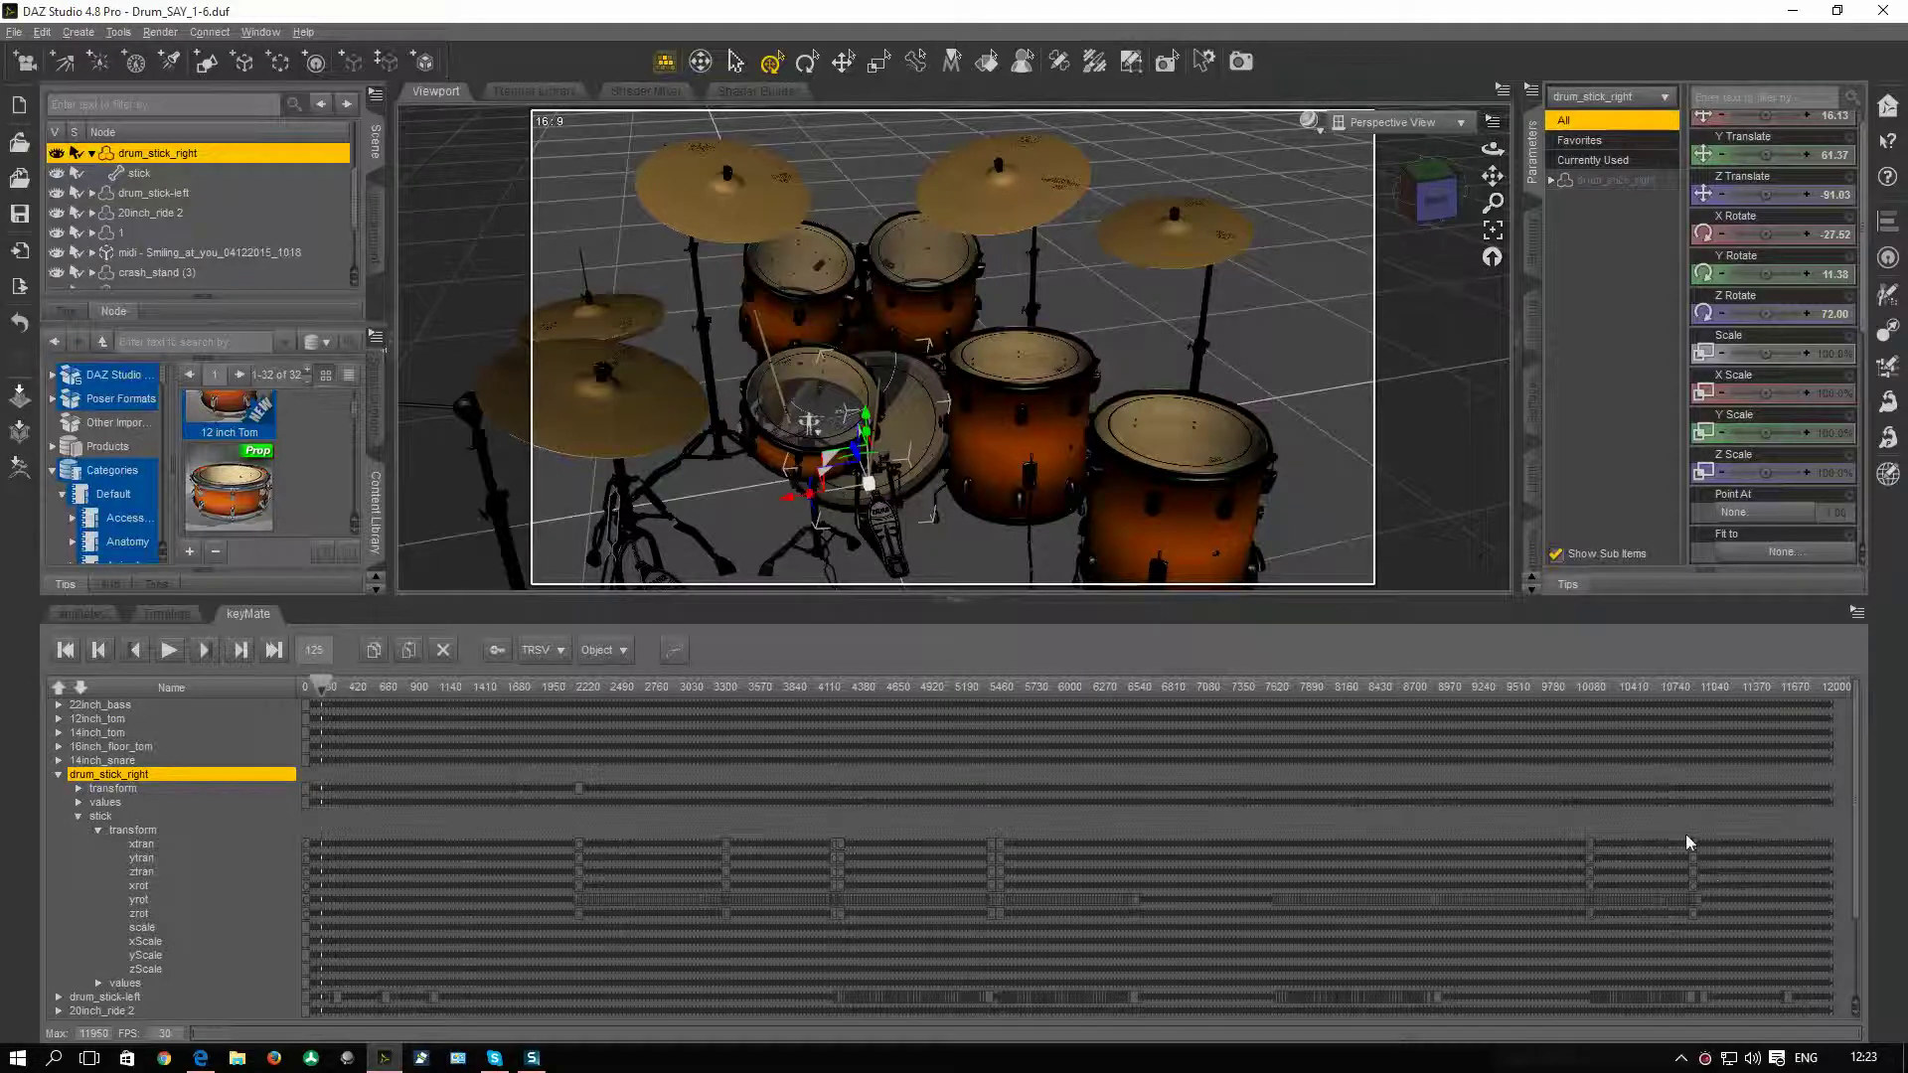
Scrub through the animation and narrow the timeline range to examine the drumstick and cymbal keyframes around frames 8700 to 9030.
{"action": "scroll", "coordinate": [1416, 880], "scroll_direction": "down", "scroll_amount": 3}
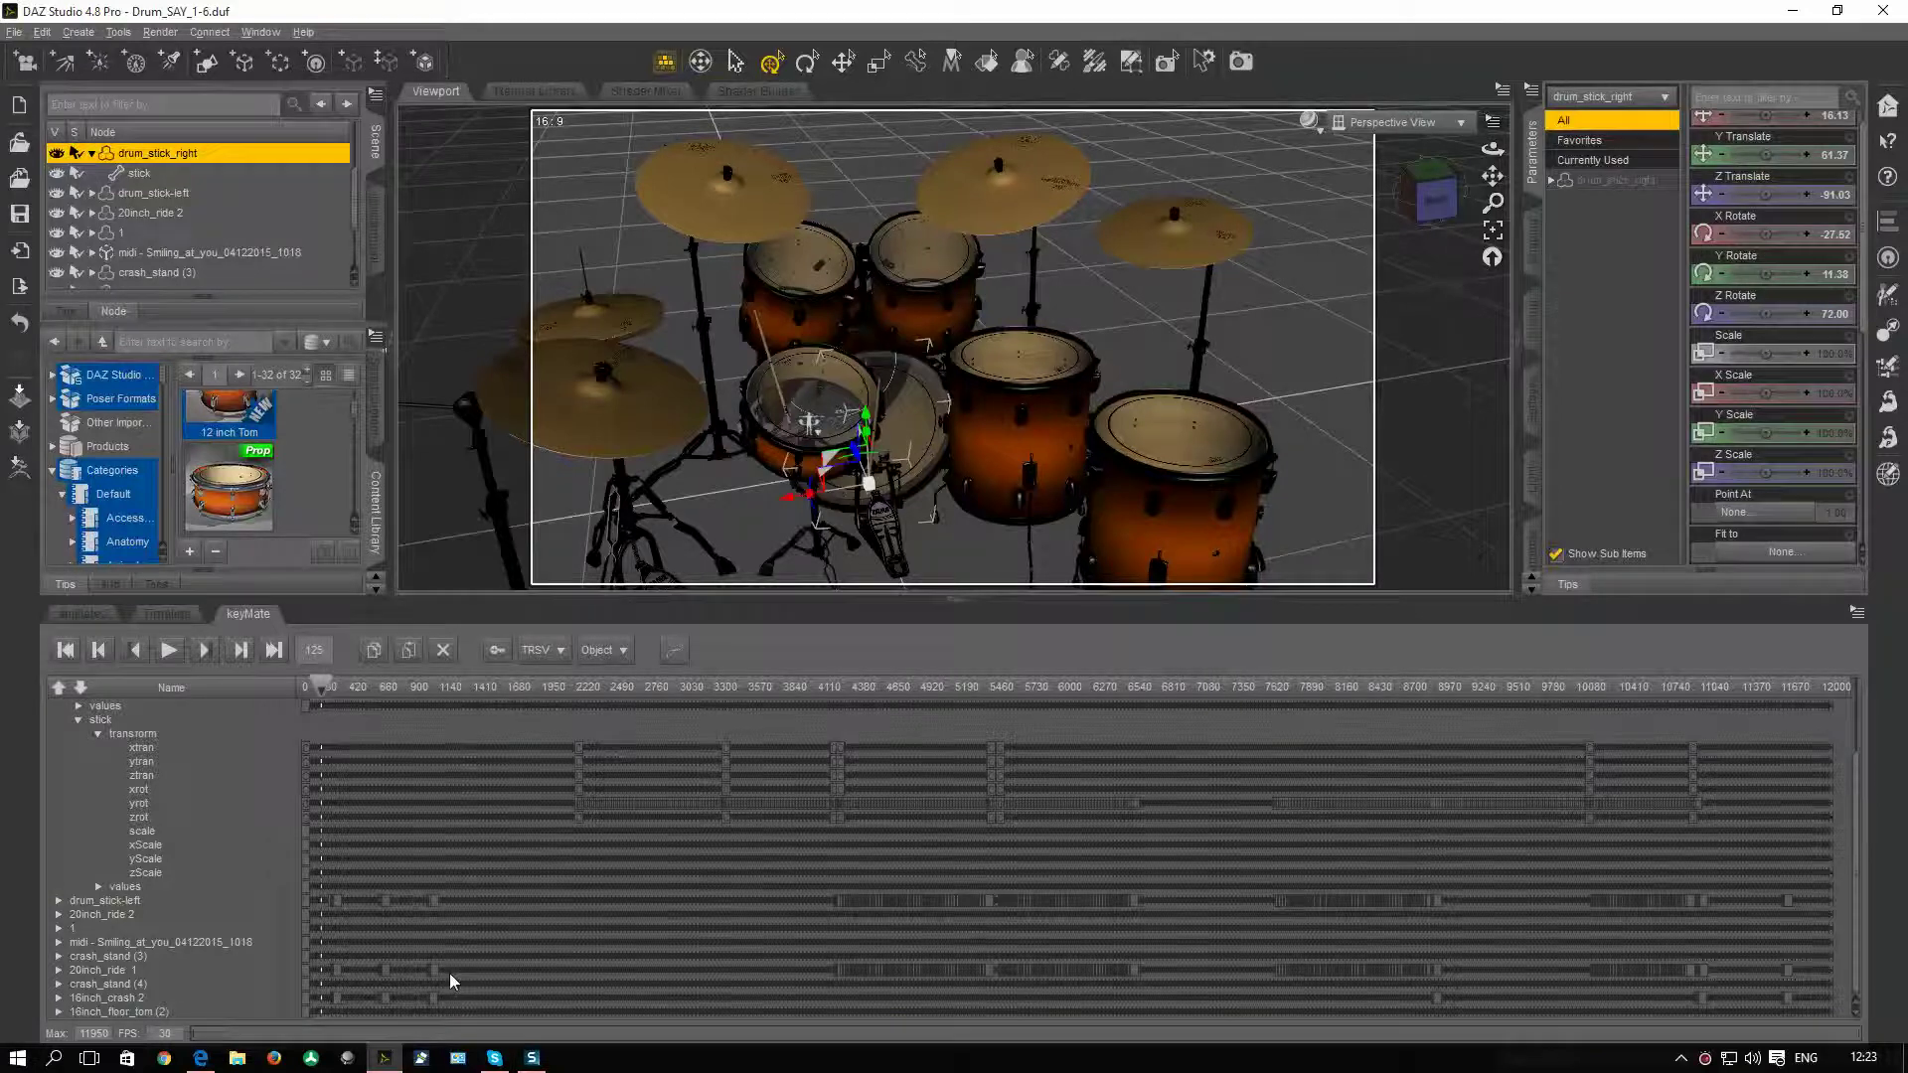
{"action": "left_click_drag", "start_coordinate": [324, 687], "coordinate": [529, 710]}
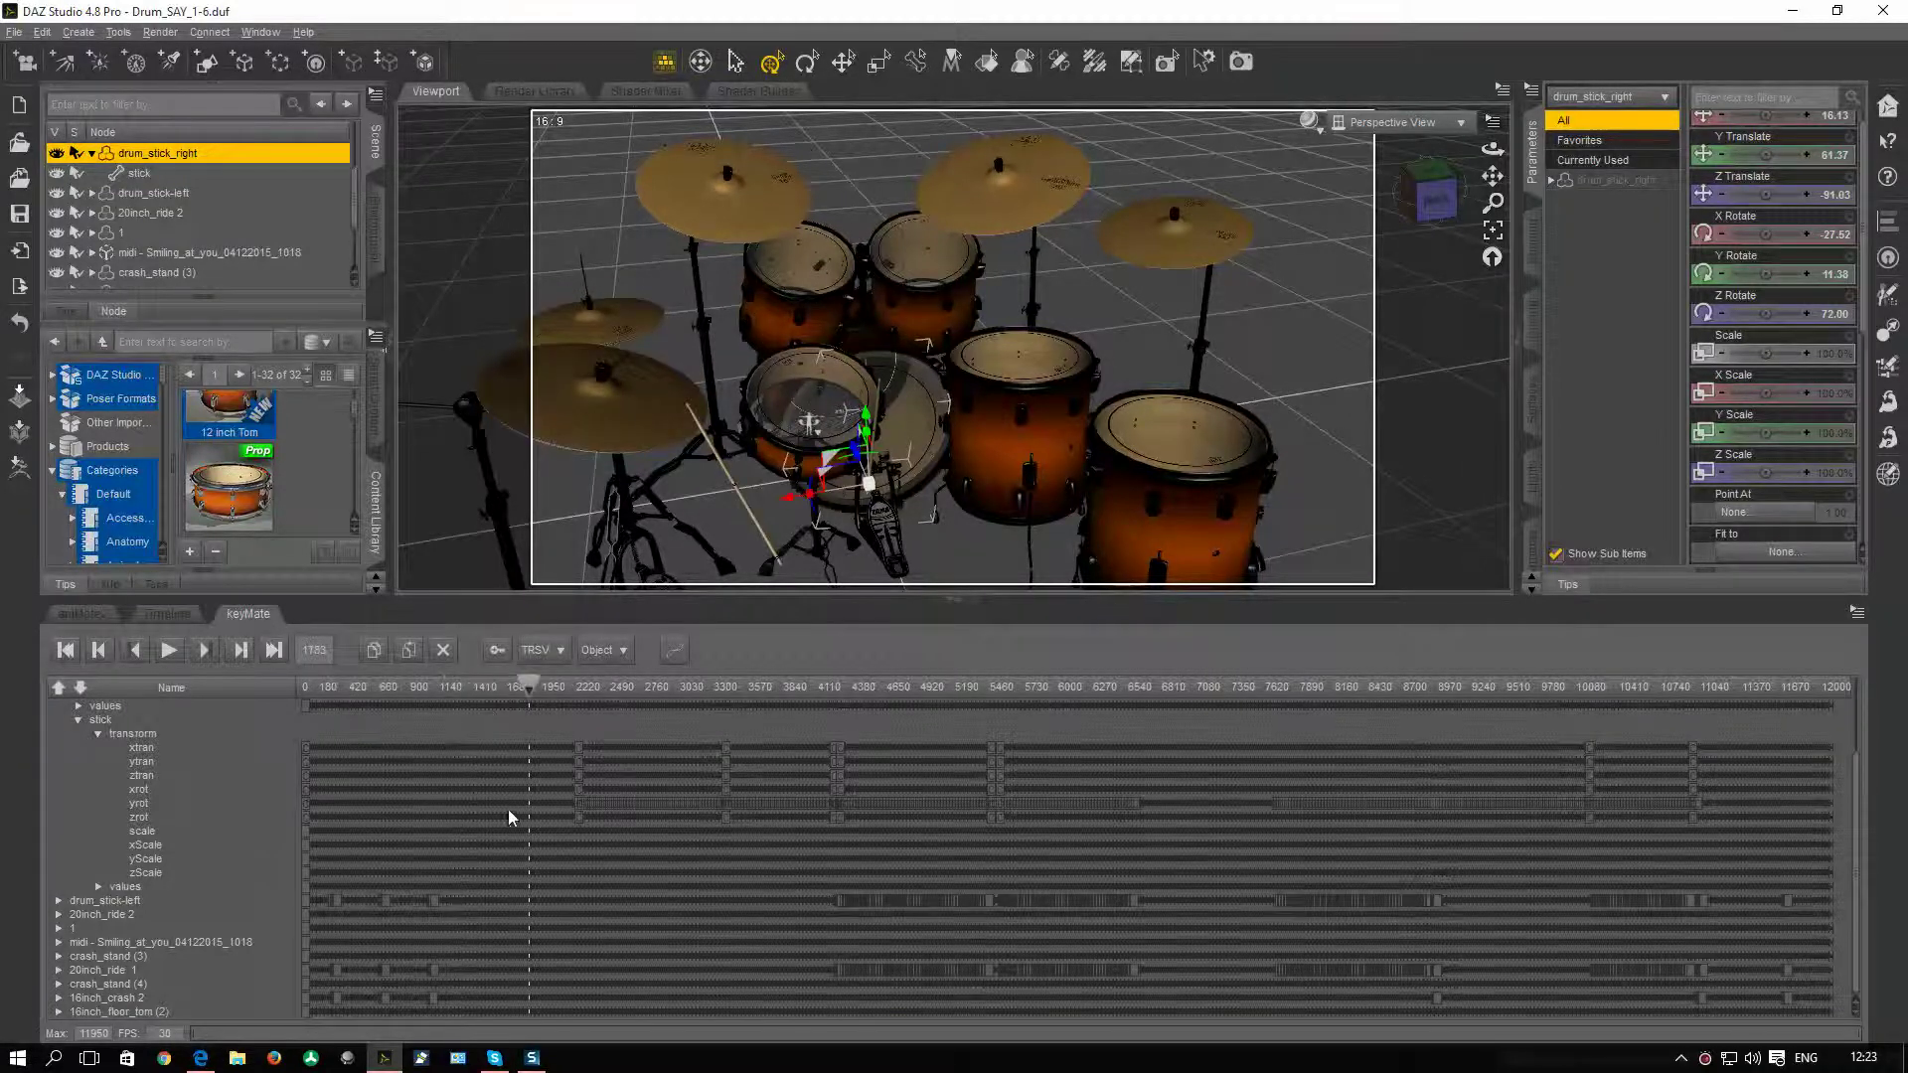
{"action": "left_click_drag", "start_coordinate": [642, 695], "coordinate": [1437, 800]}
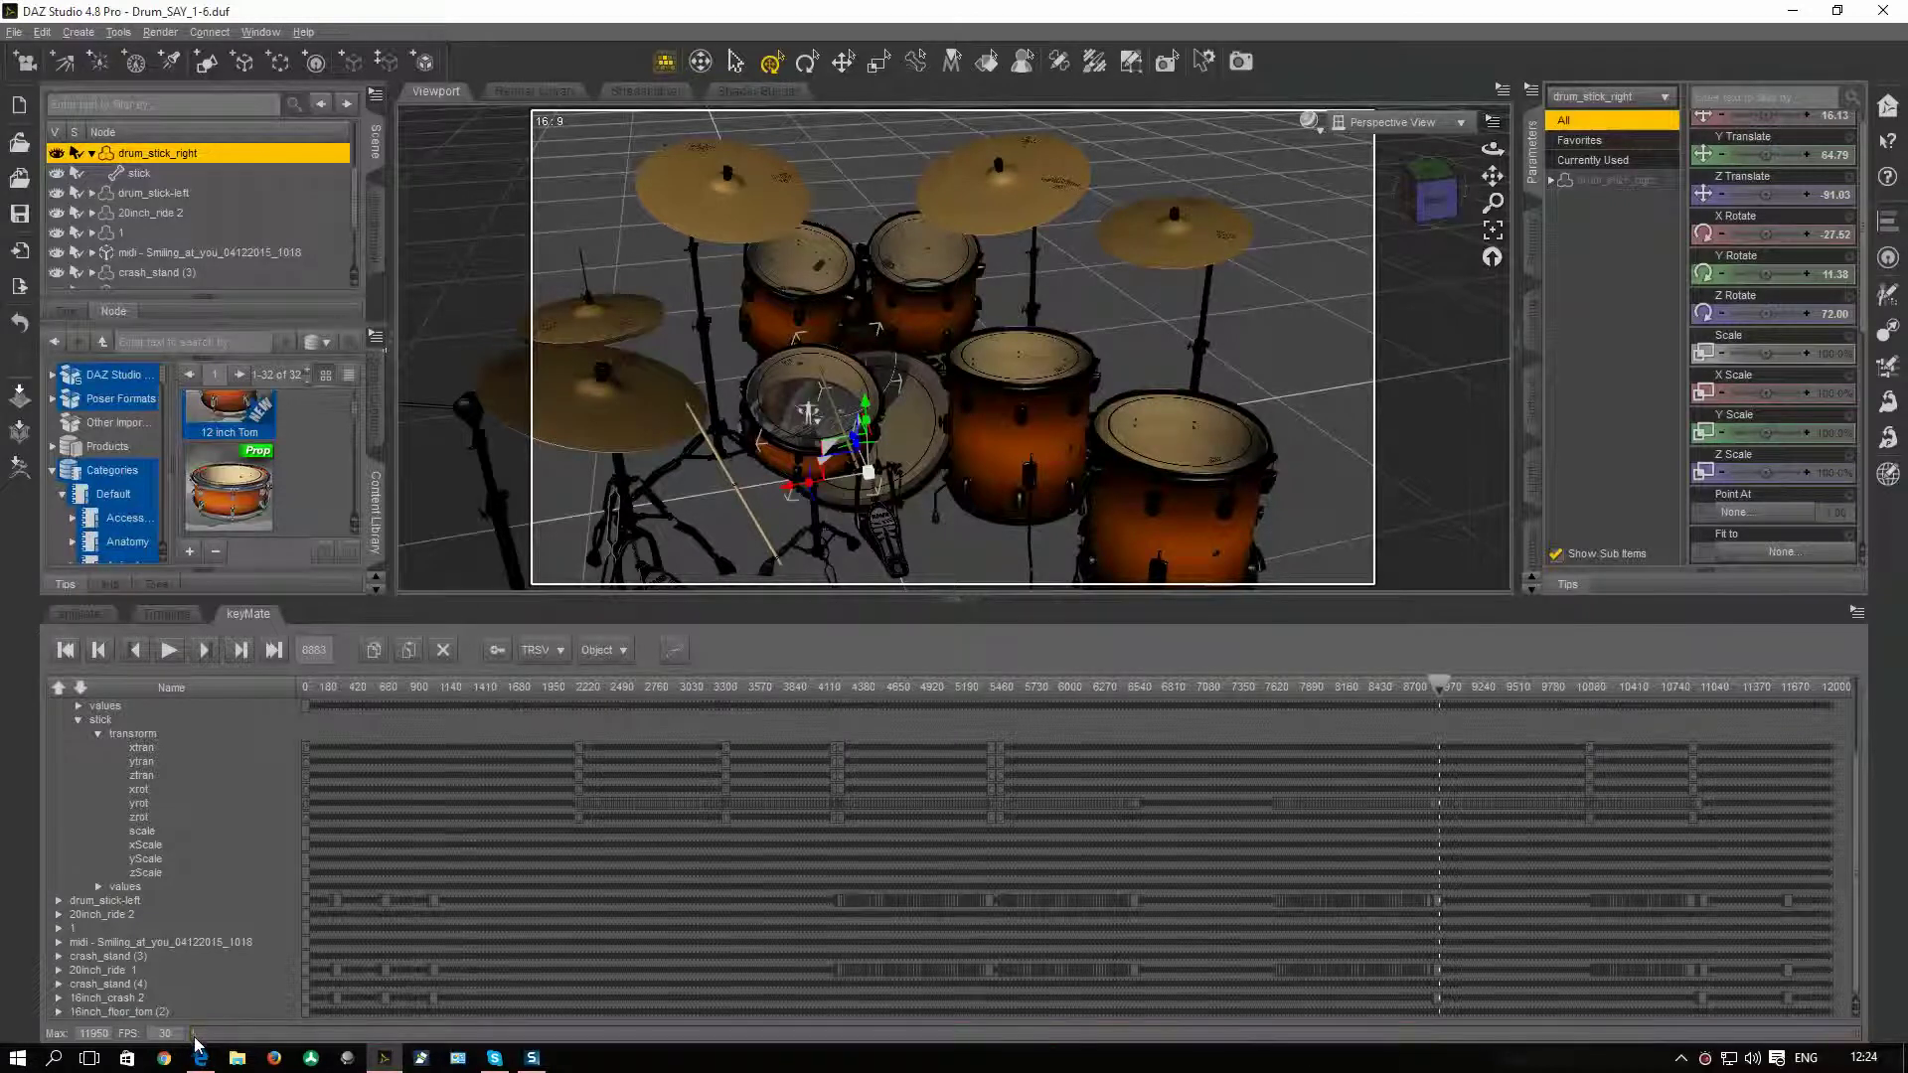
{"action": "left_click_drag", "start_coordinate": [194, 1036], "coordinate": [899, 1040]}
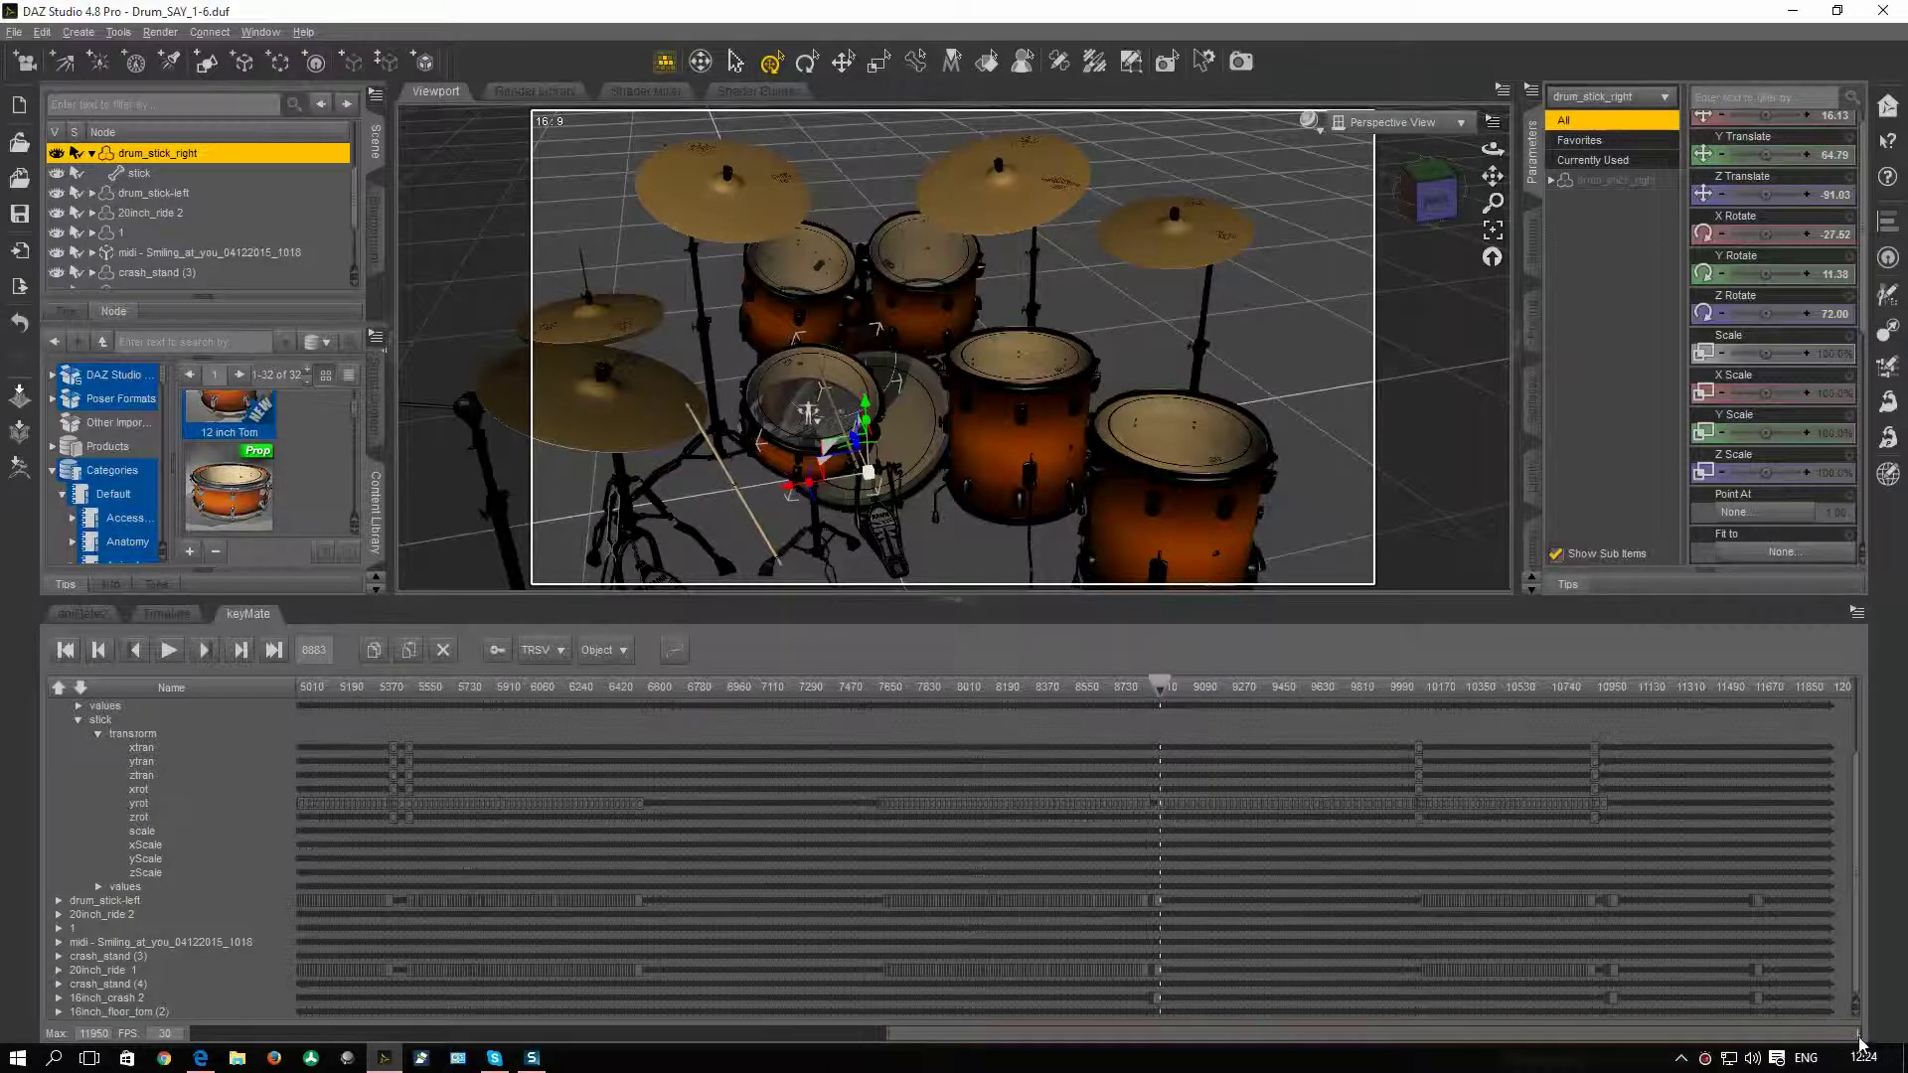
{"action": "left_click_drag", "start_coordinate": [1859, 1038], "coordinate": [1602, 1044]}
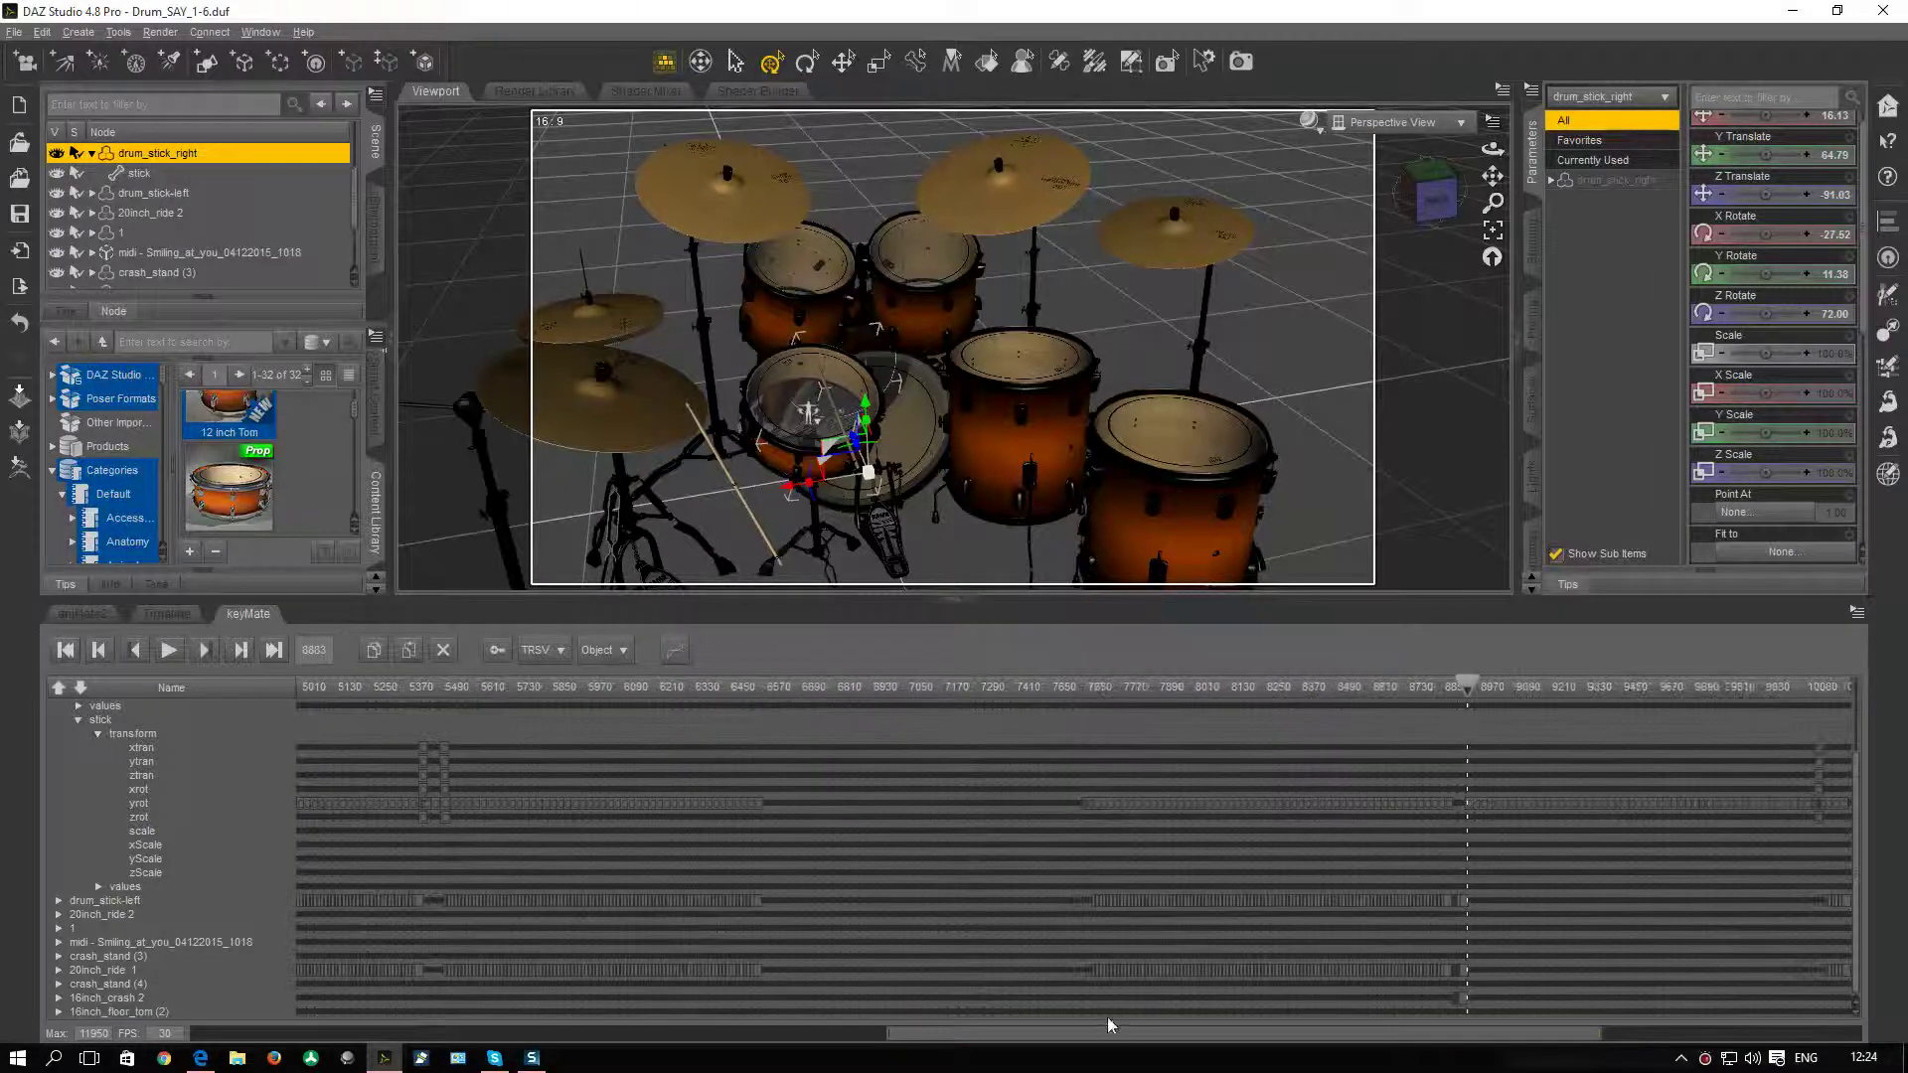
{"action": "left_click_drag", "start_coordinate": [891, 1041], "coordinate": [1252, 1043]}
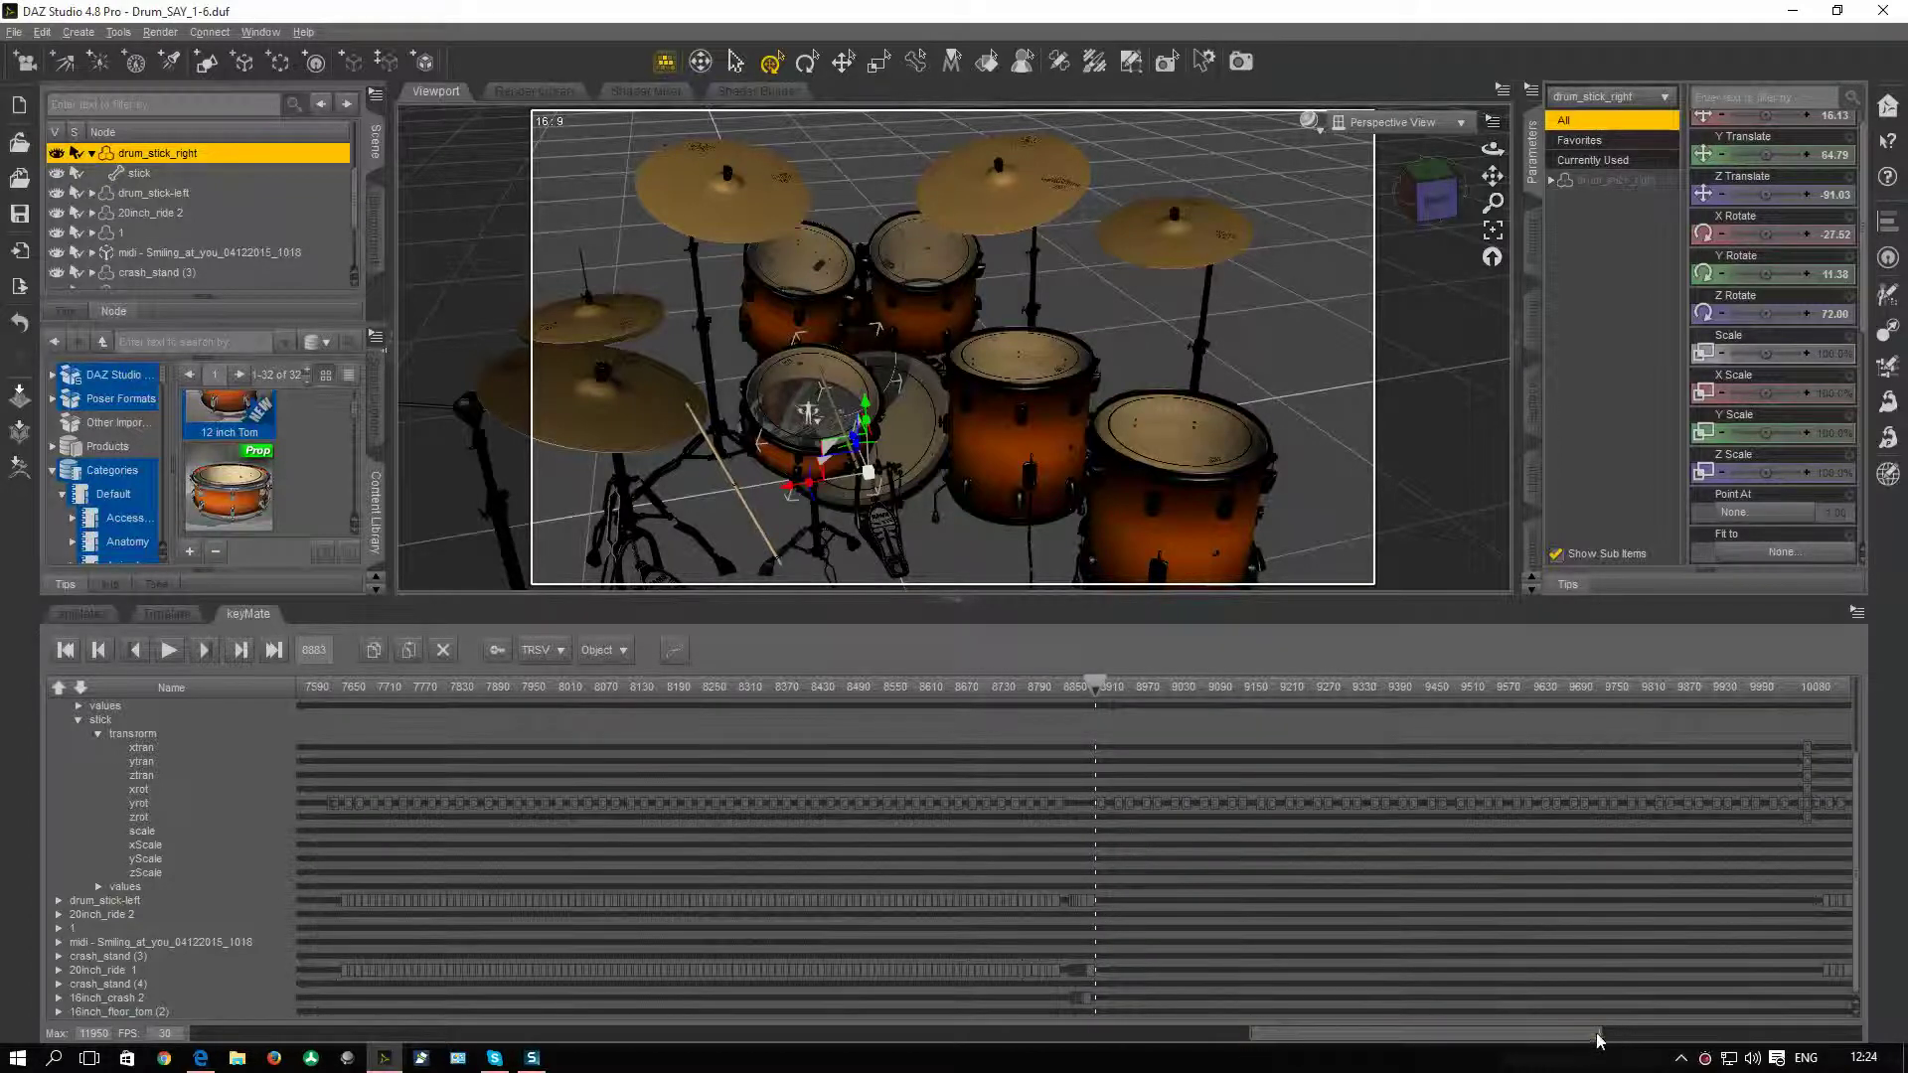
{"action": "left_click_drag", "start_coordinate": [1597, 1039], "coordinate": [1451, 1038]}
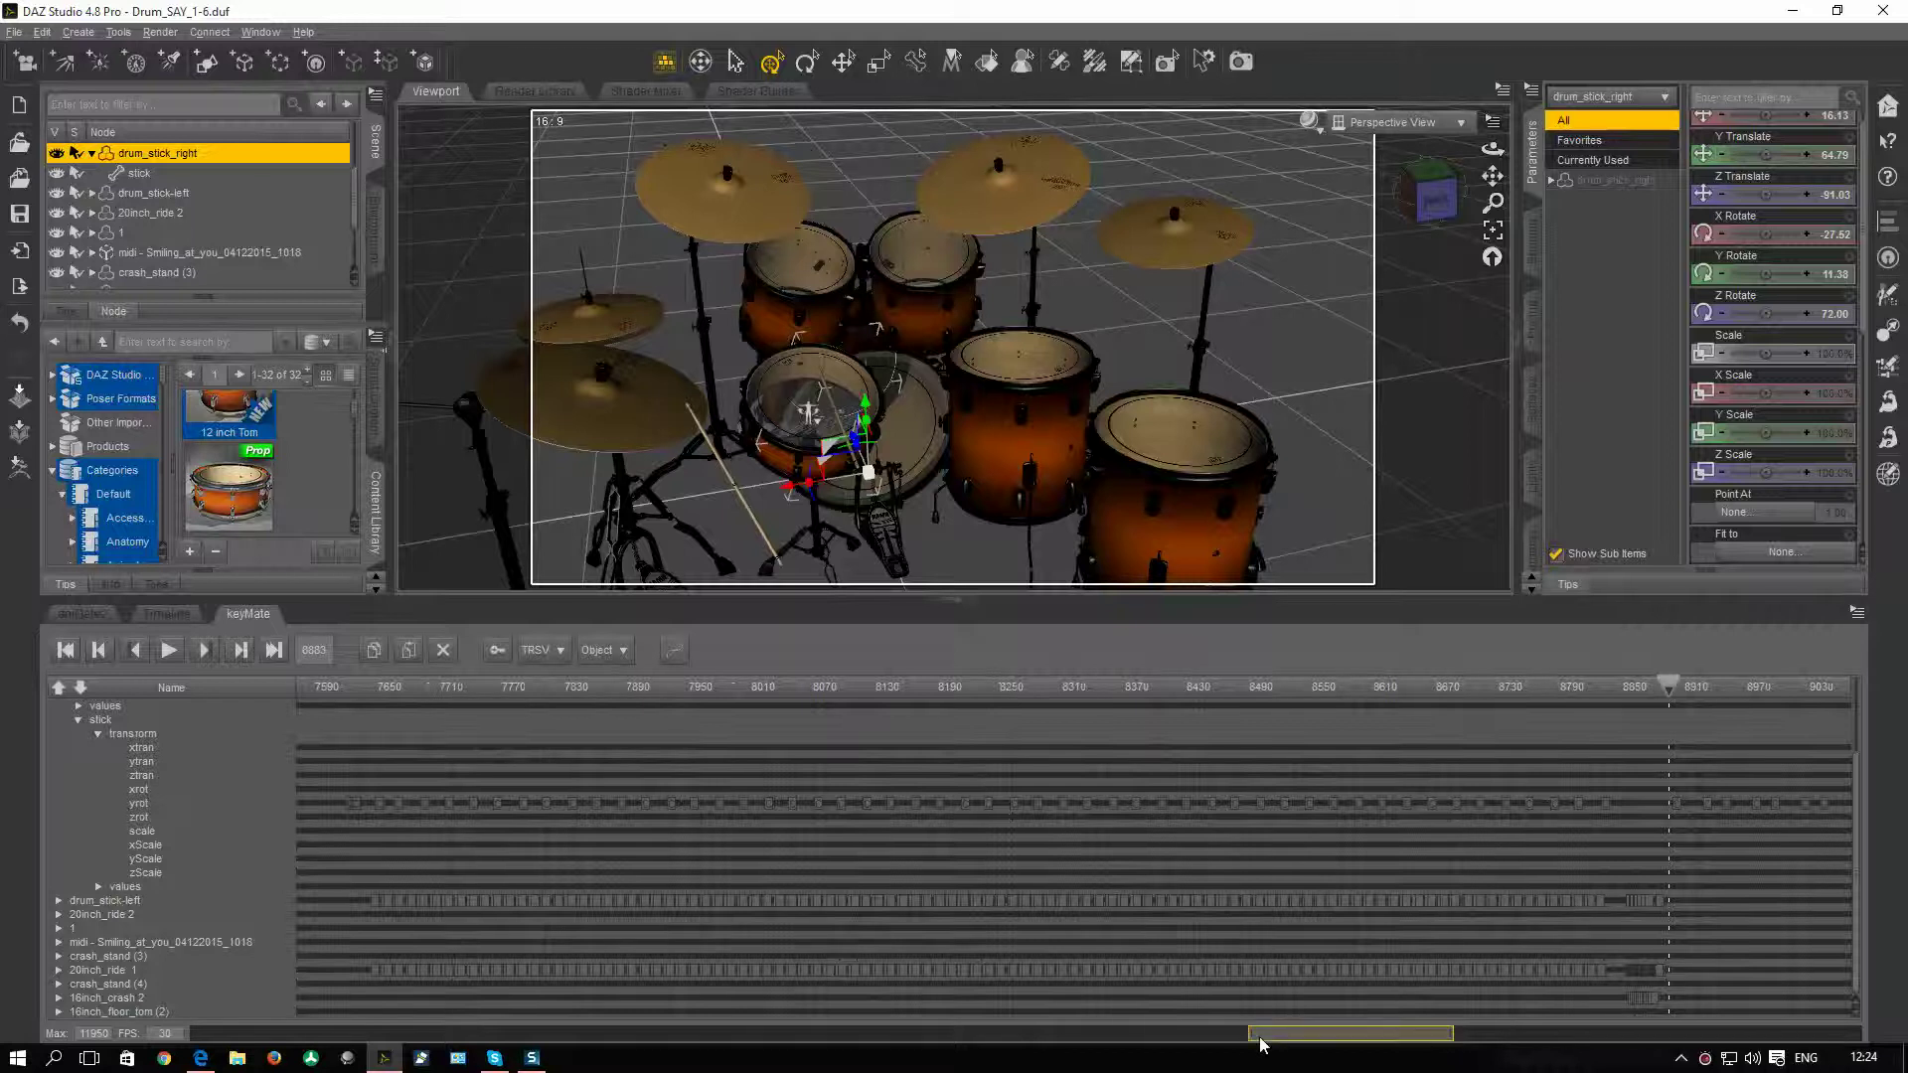
{"action": "left_click_drag", "start_coordinate": [1260, 1041], "coordinate": [1410, 1037]}
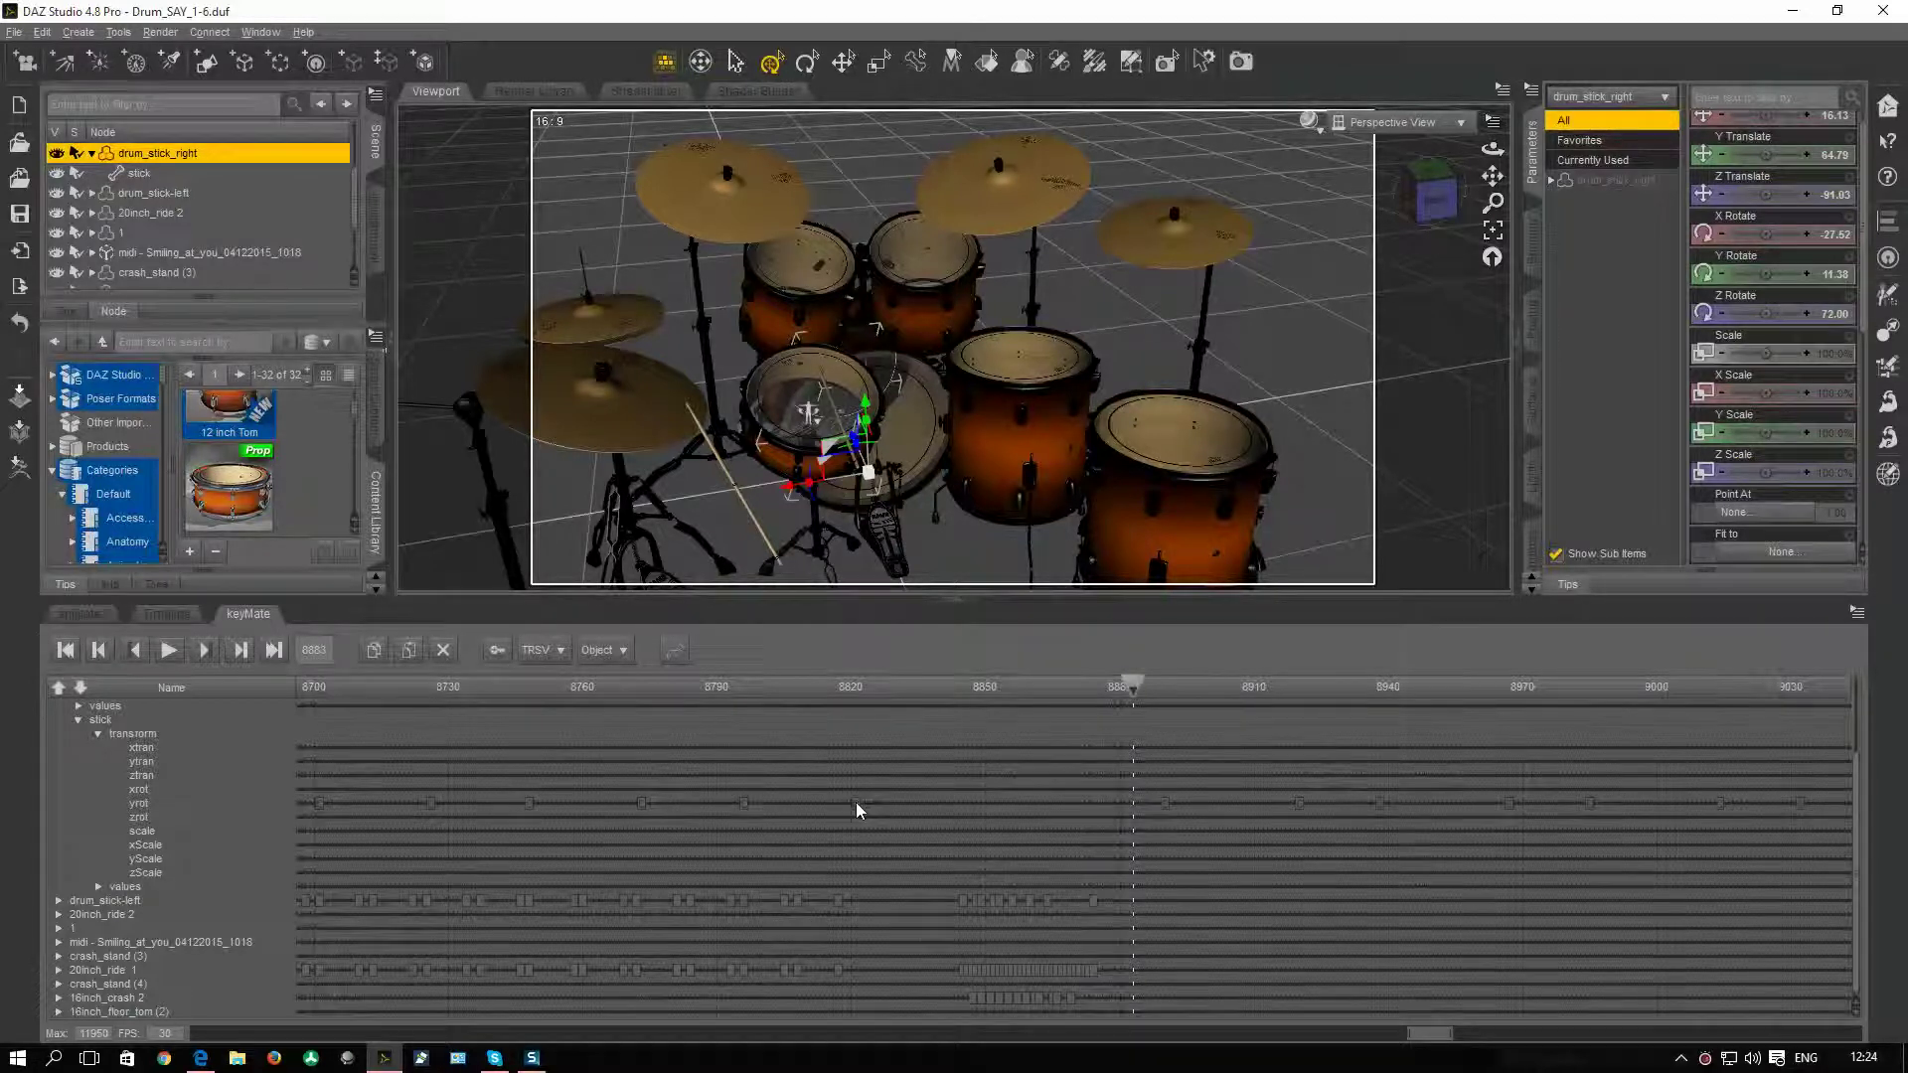
{"action": "left_click_drag", "start_coordinate": [1134, 688], "coordinate": [1040, 726]}
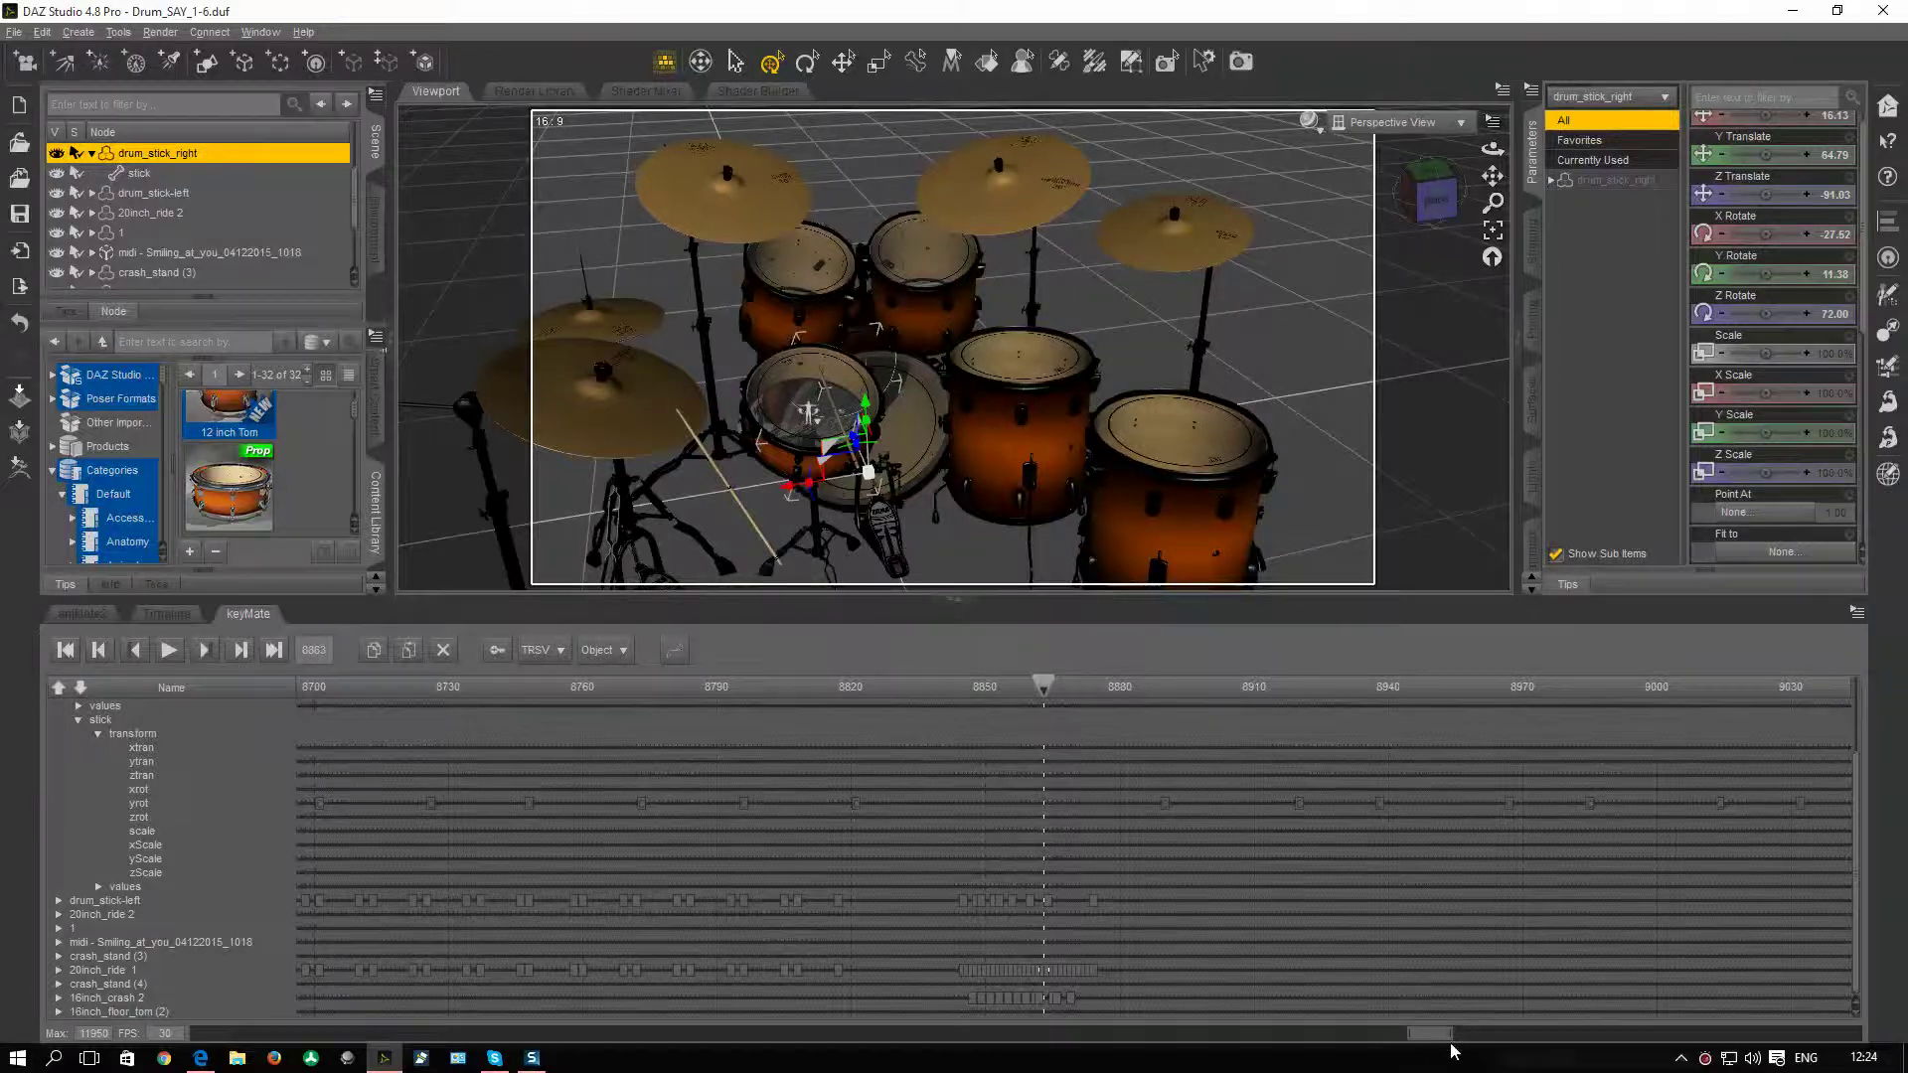
Shift the timeline range to examine the stick, ride and crash keyframes around frame 10927.
{"action": "left_click_drag", "start_coordinate": [1450, 1035], "coordinate": [1714, 1024]}
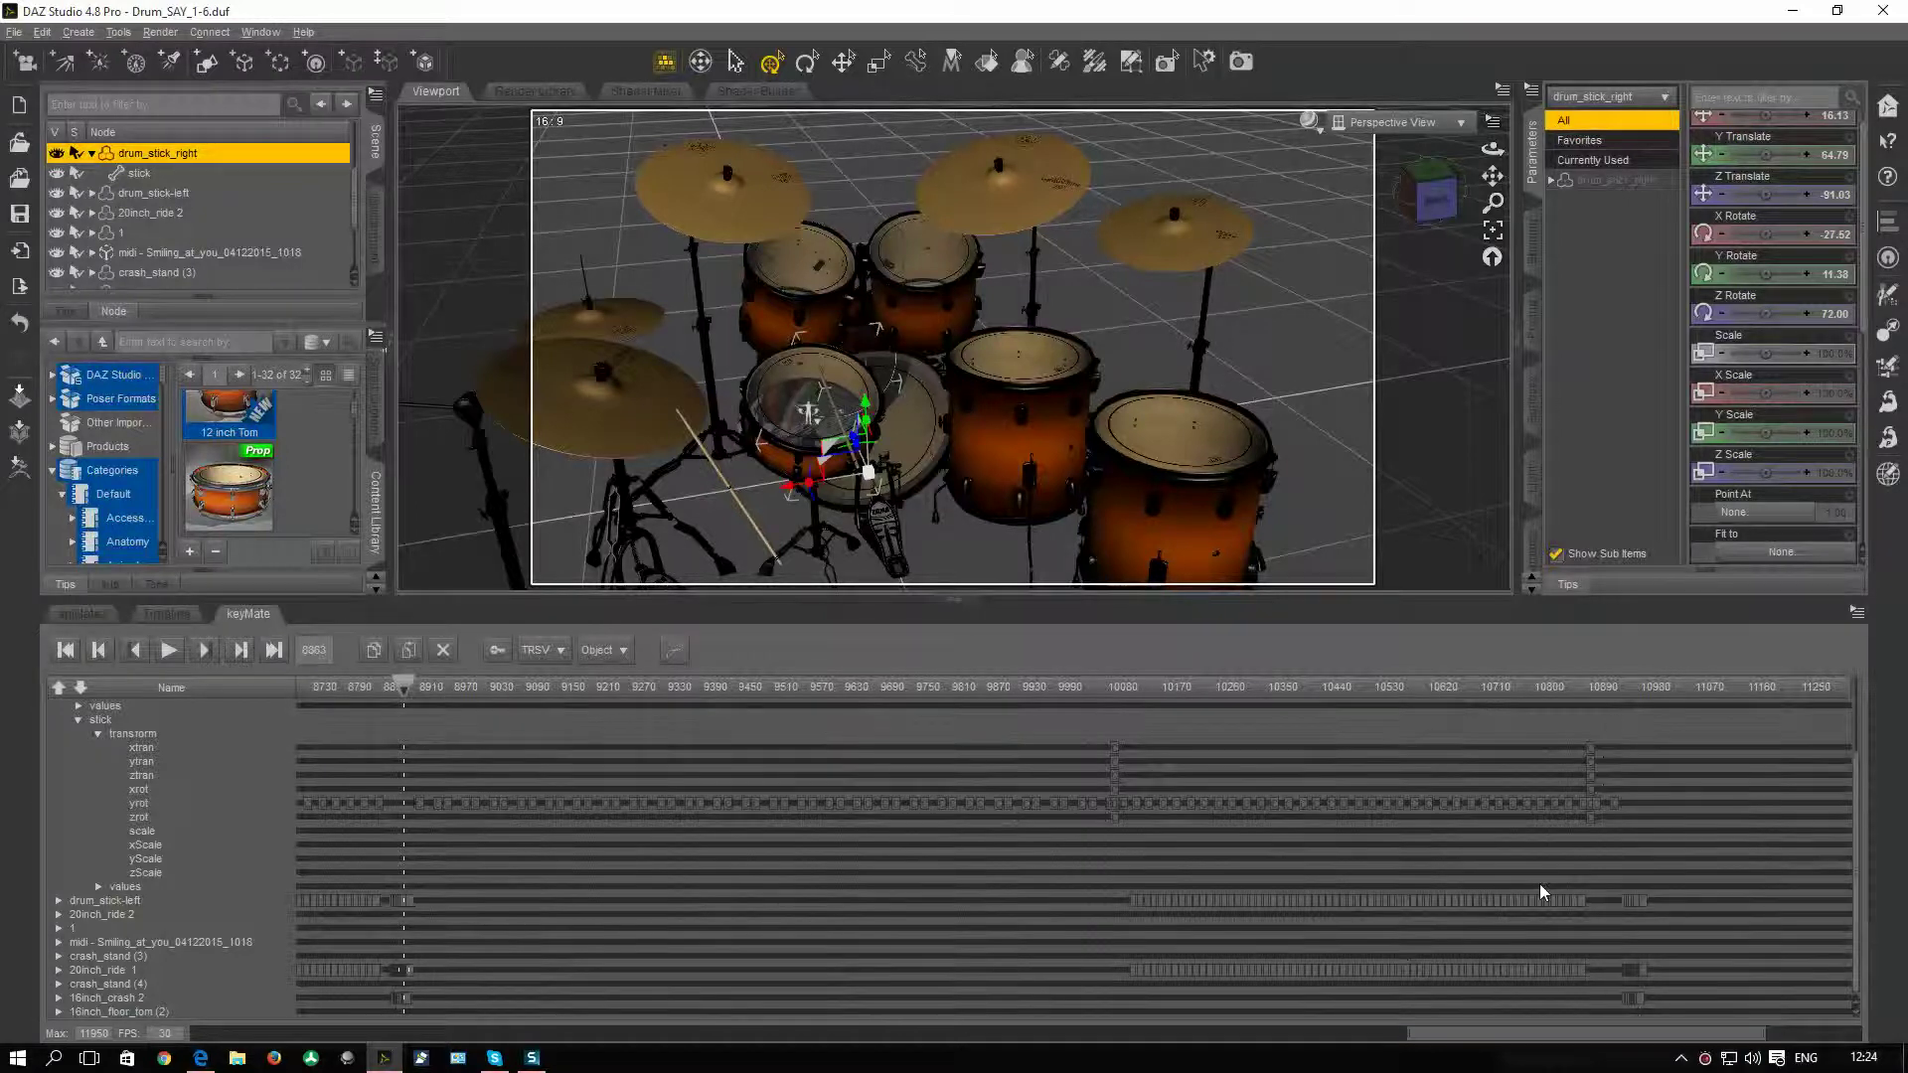
{"action": "left_click_drag", "start_coordinate": [1612, 688], "coordinate": [1625, 688]}
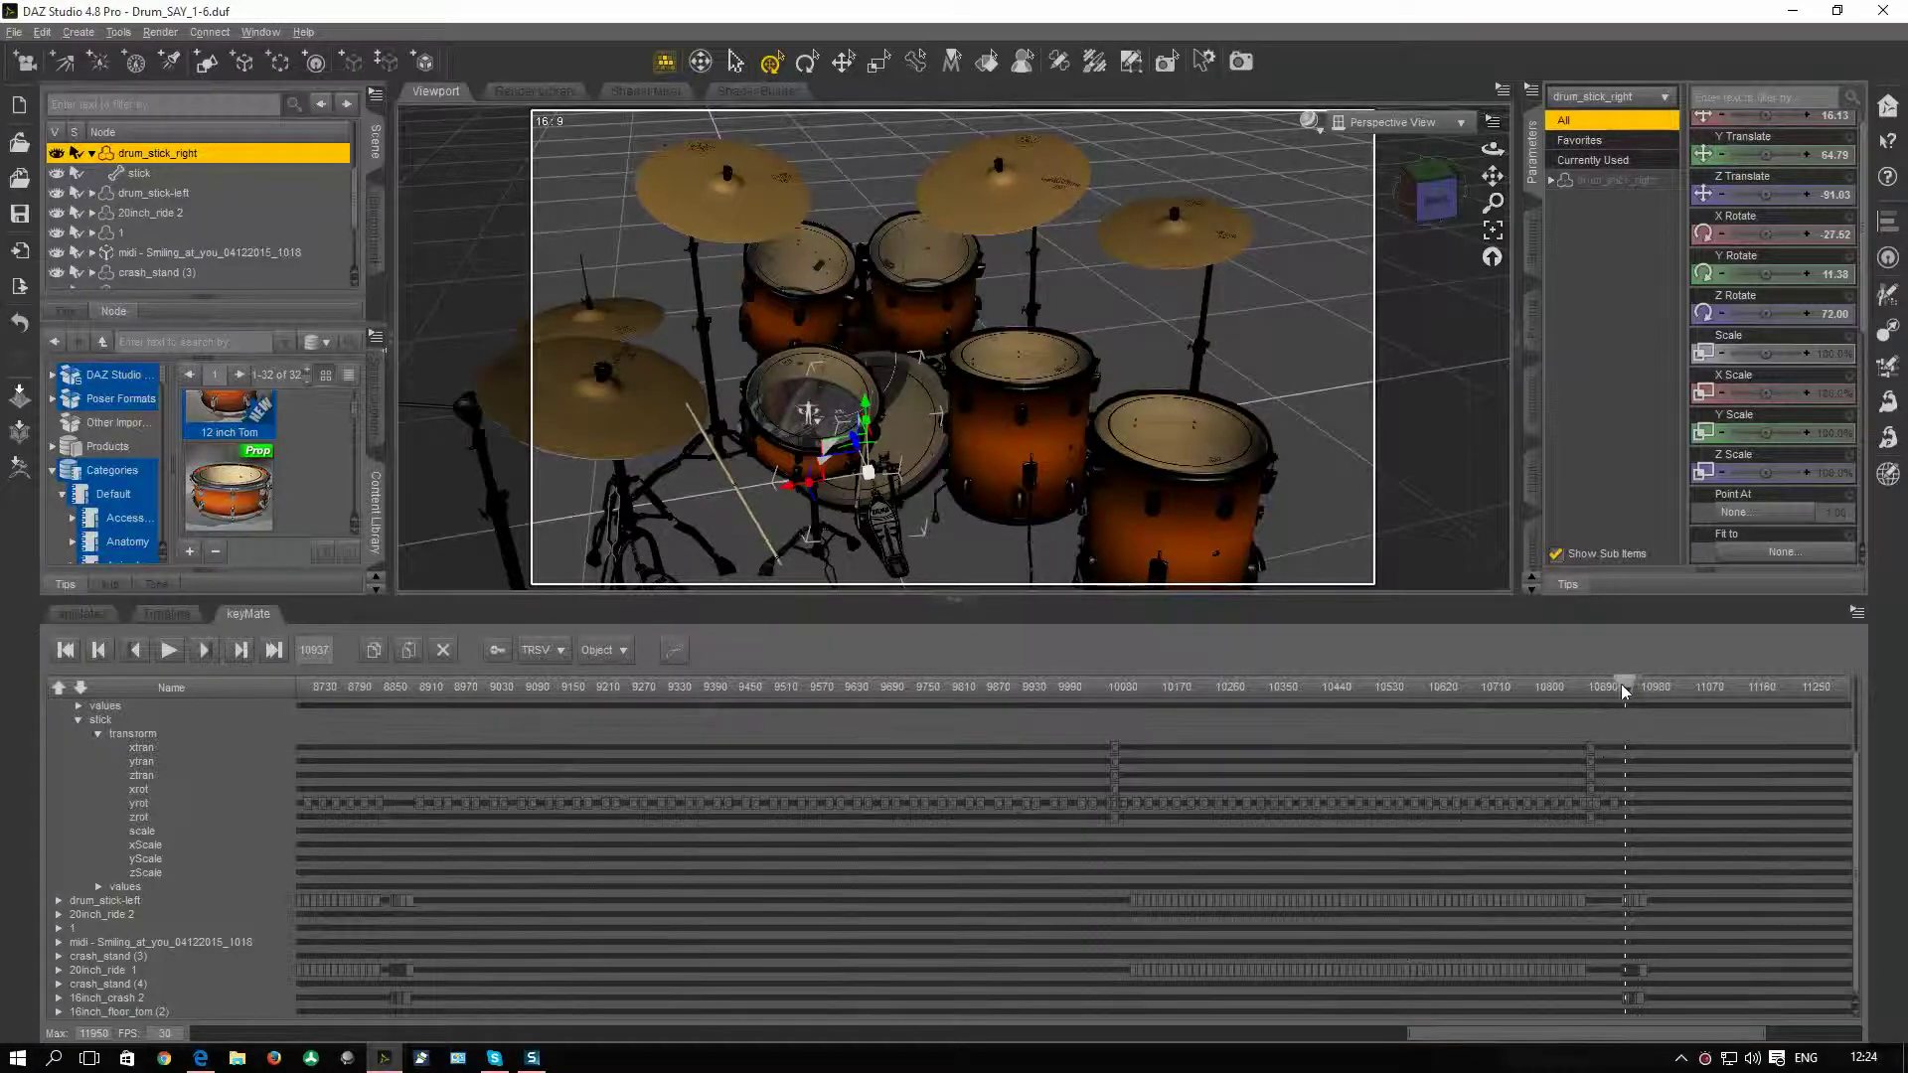
{"action": "left_click_drag", "start_coordinate": [1414, 1035], "coordinate": [1632, 1023]}
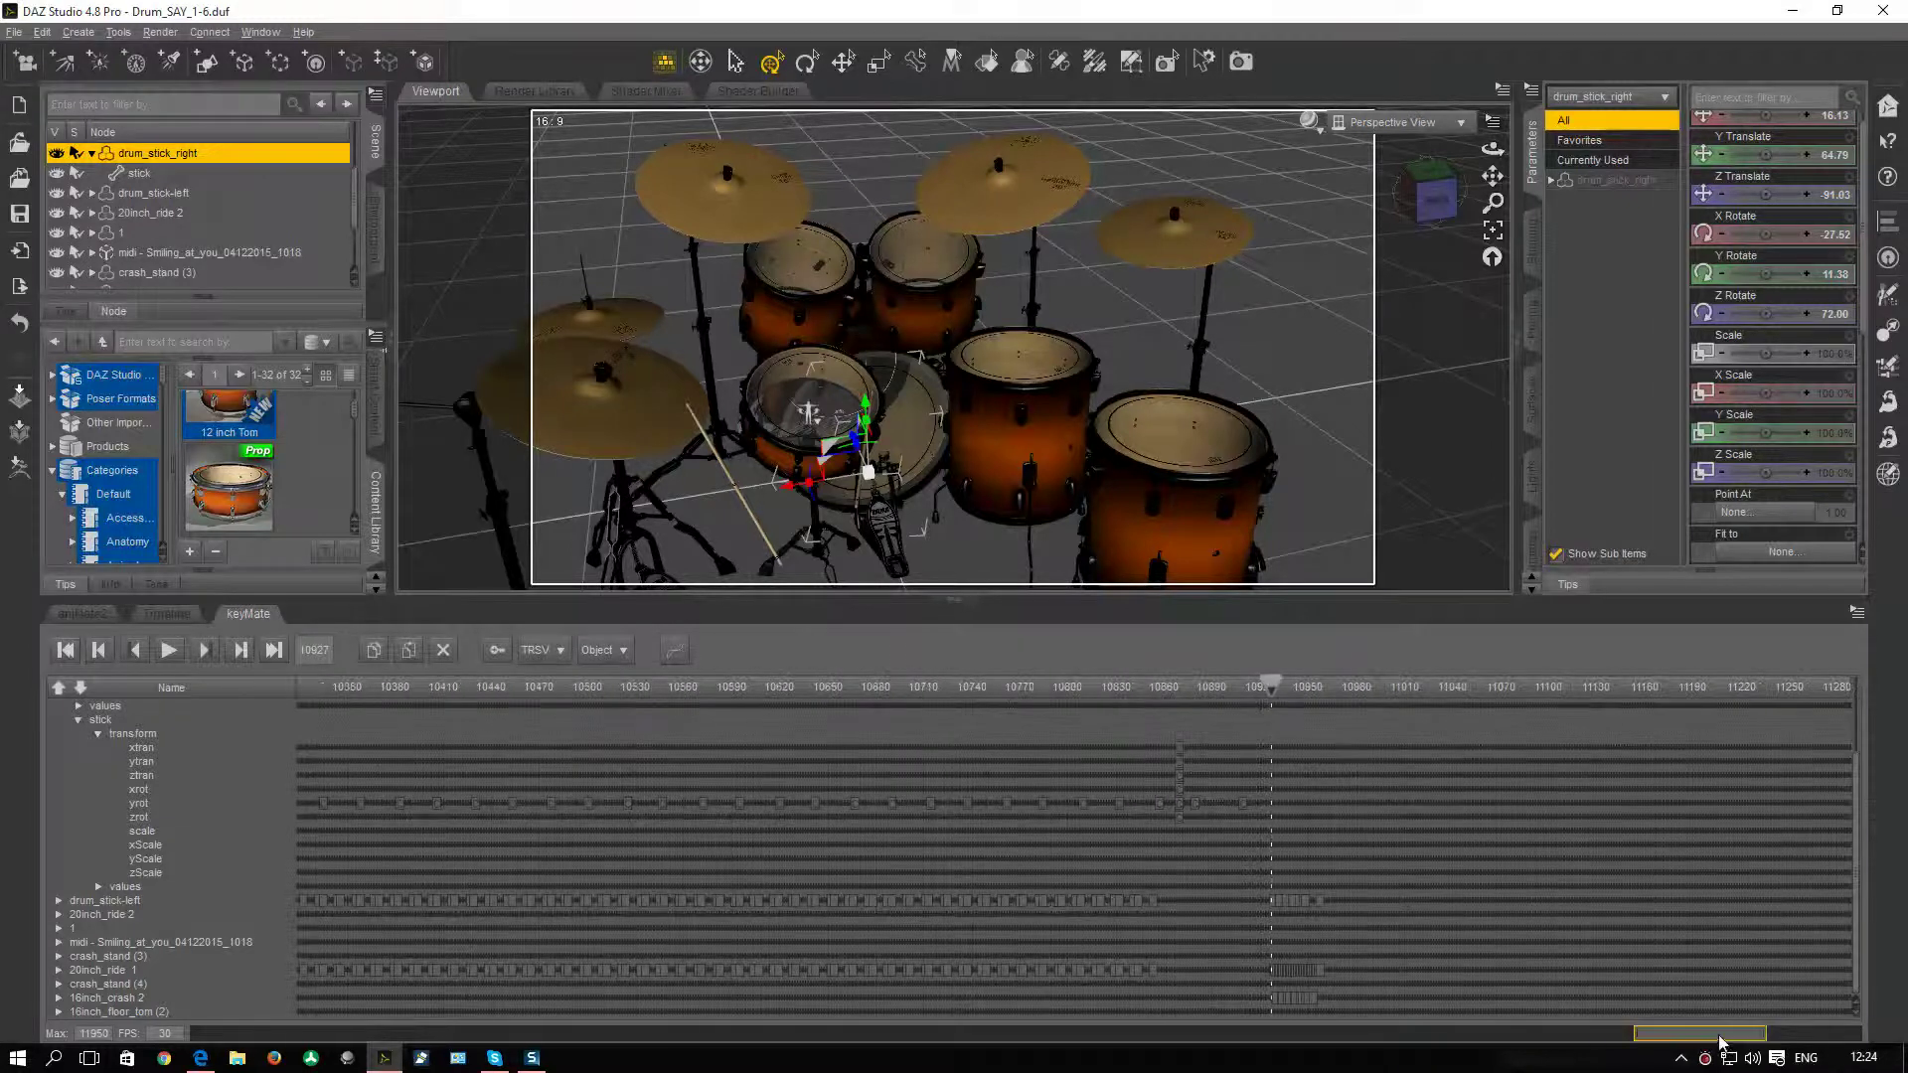
{"action": "left_click_drag", "start_coordinate": [1765, 1038], "coordinate": [1726, 1035]}
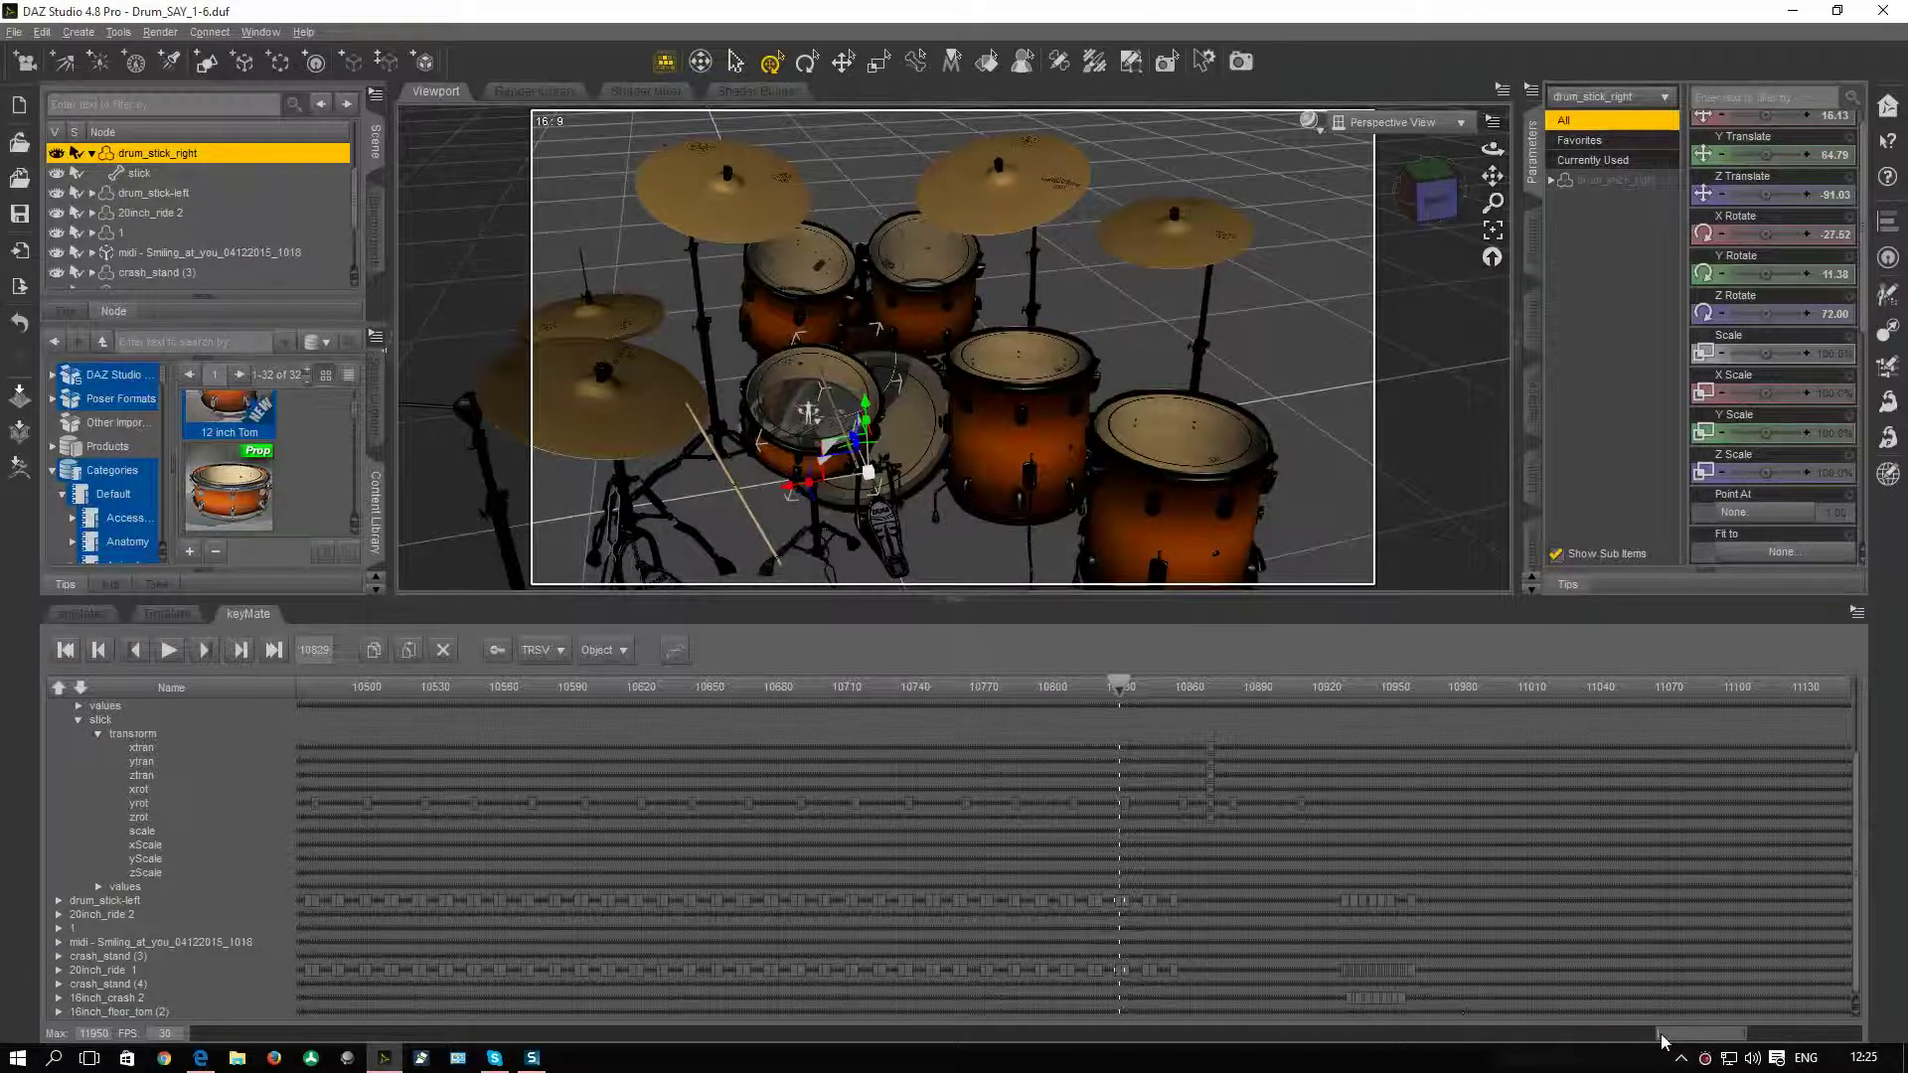
Widen the timeline range back to the whole animation and review how the keyframes are distributed.
{"action": "left_click_drag", "start_coordinate": [1662, 1034], "coordinate": [1004, 1049]}
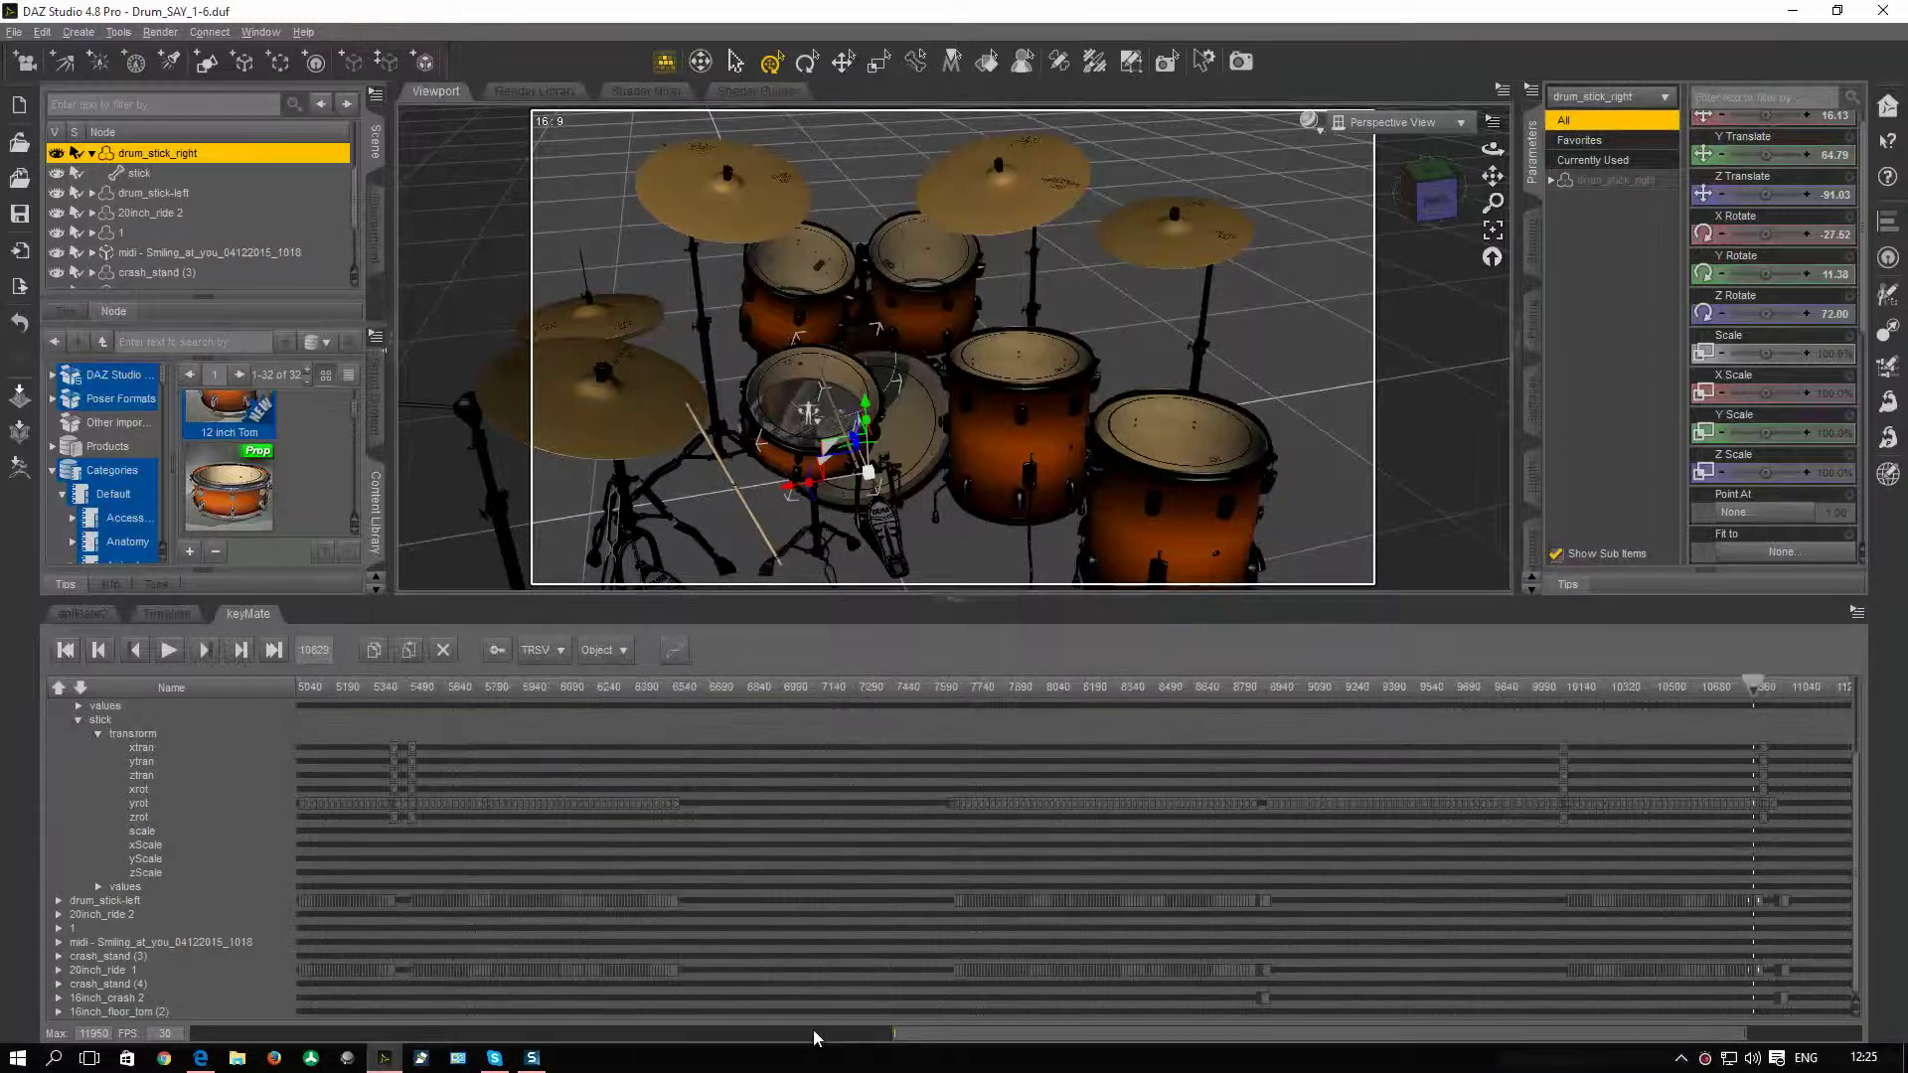
{"action": "left_click_drag", "start_coordinate": [814, 1037], "coordinate": [314, 1024]}
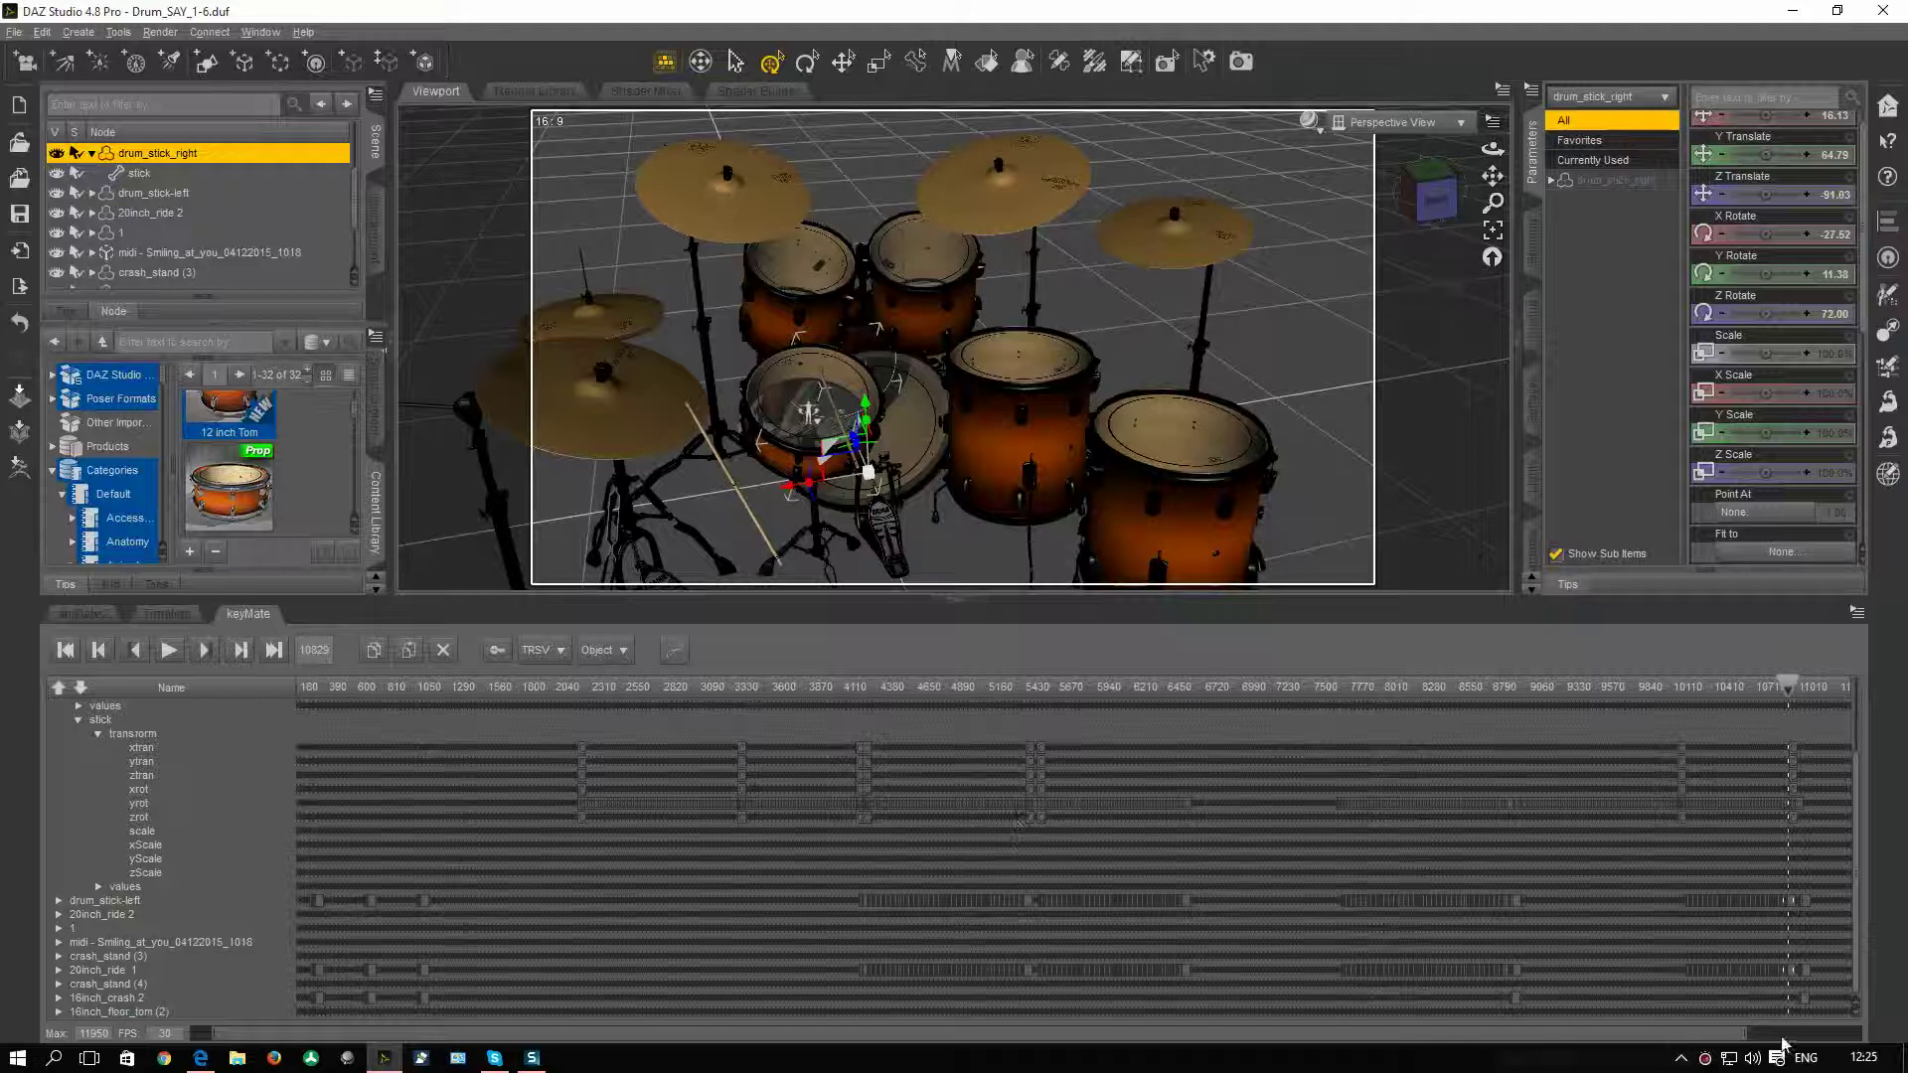
{"action": "left_click_drag", "start_coordinate": [1749, 1039], "coordinate": [1867, 1038]}
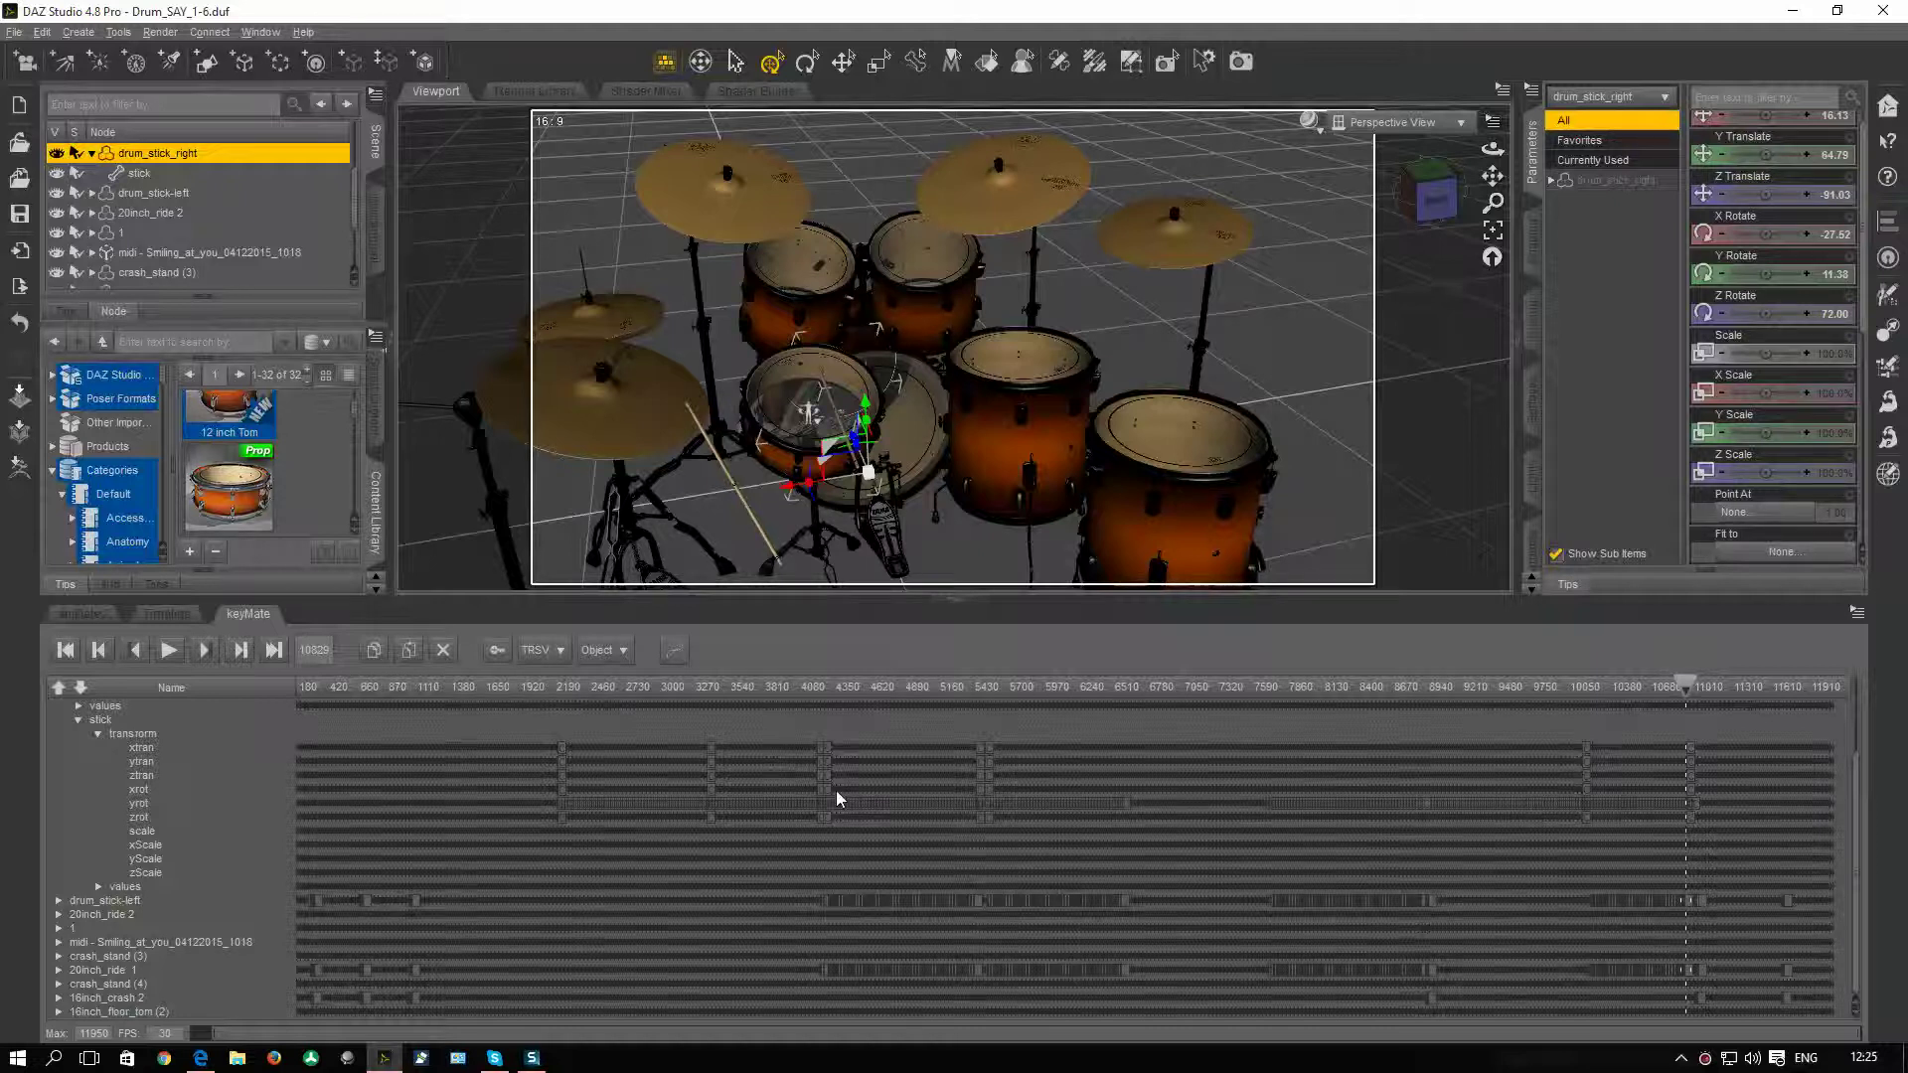
{"action": "left_click_drag", "start_coordinate": [1683, 677], "coordinate": [1695, 680]}
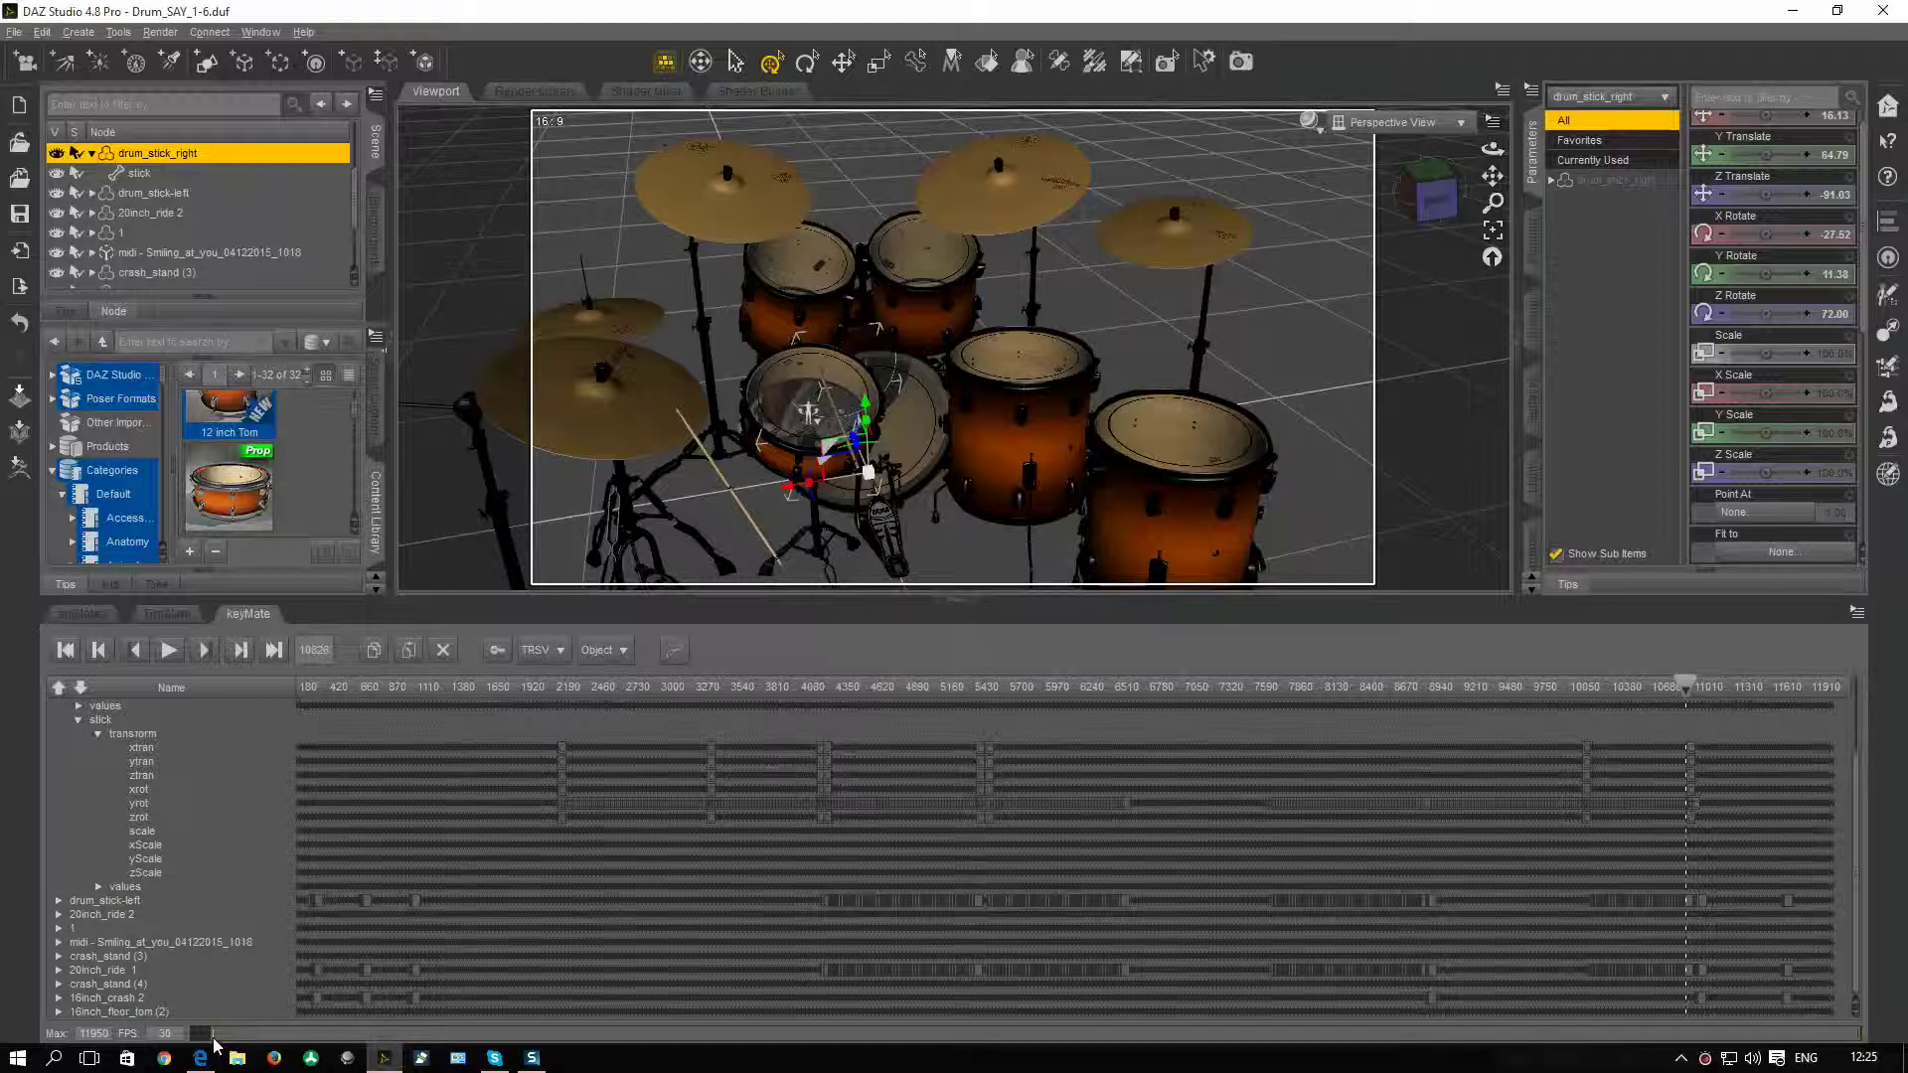
{"action": "left_click_drag", "start_coordinate": [211, 1034], "coordinate": [174, 1038]}
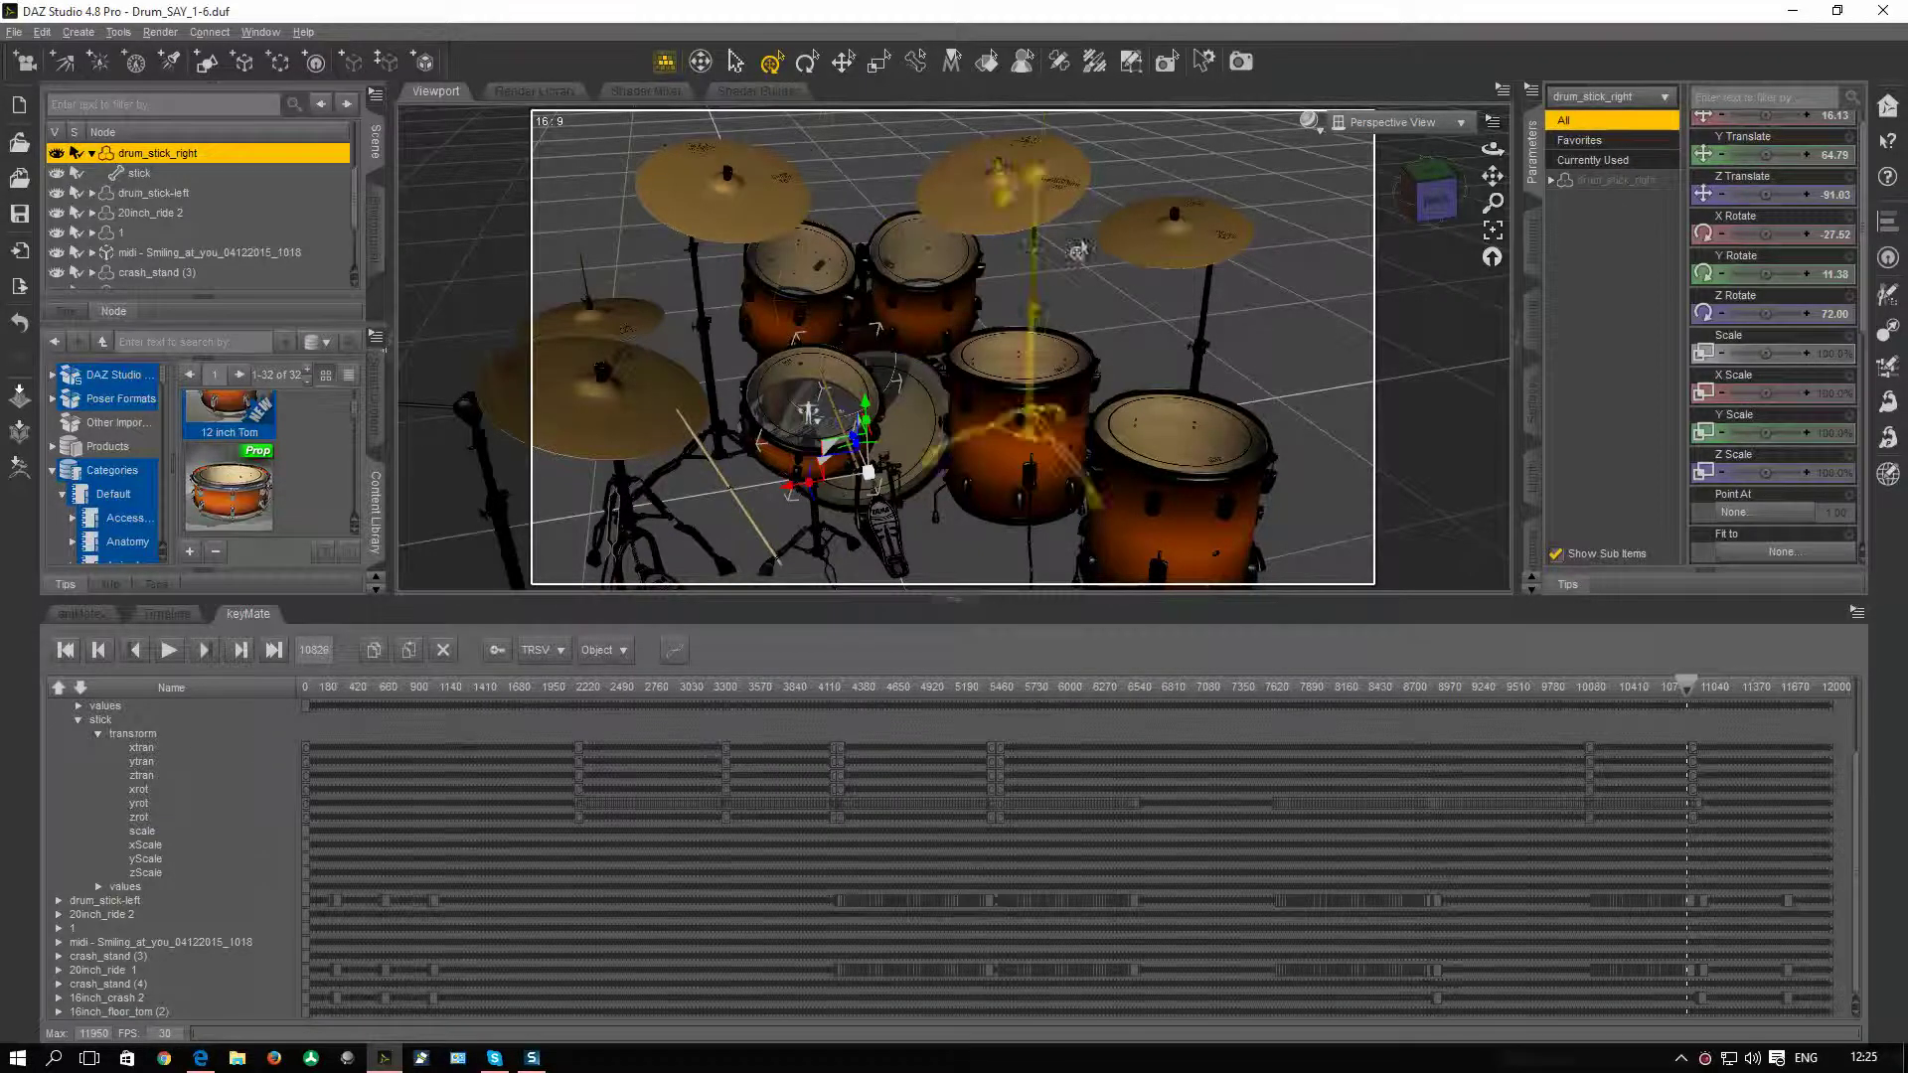
Go to frame 101, expand the transform tracks of drum_stick_right and raise the stick to a Y Translate of about 116.2.
{"action": "scroll", "coordinate": [92, 800], "scroll_direction": "up", "scroll_amount": 3}
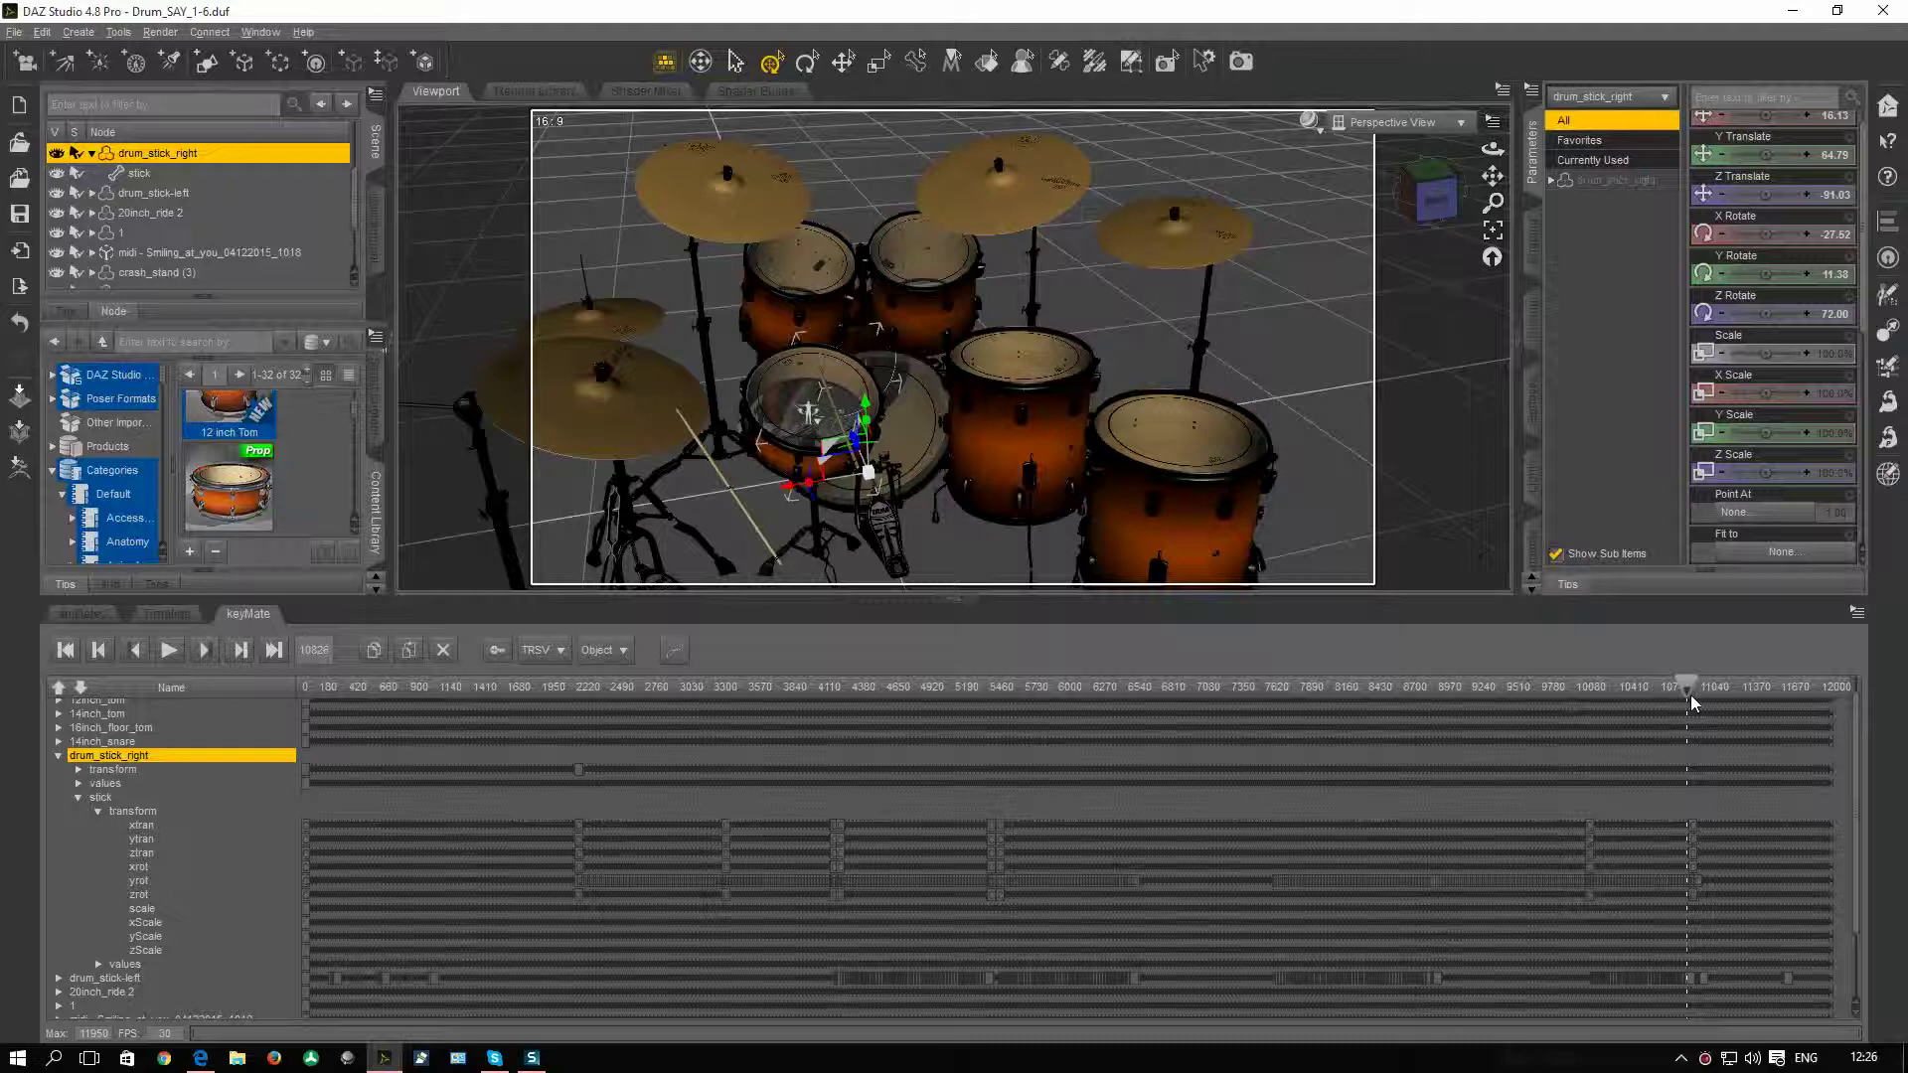
{"action": "left_click_drag", "start_coordinate": [1693, 695], "coordinate": [314, 706]}
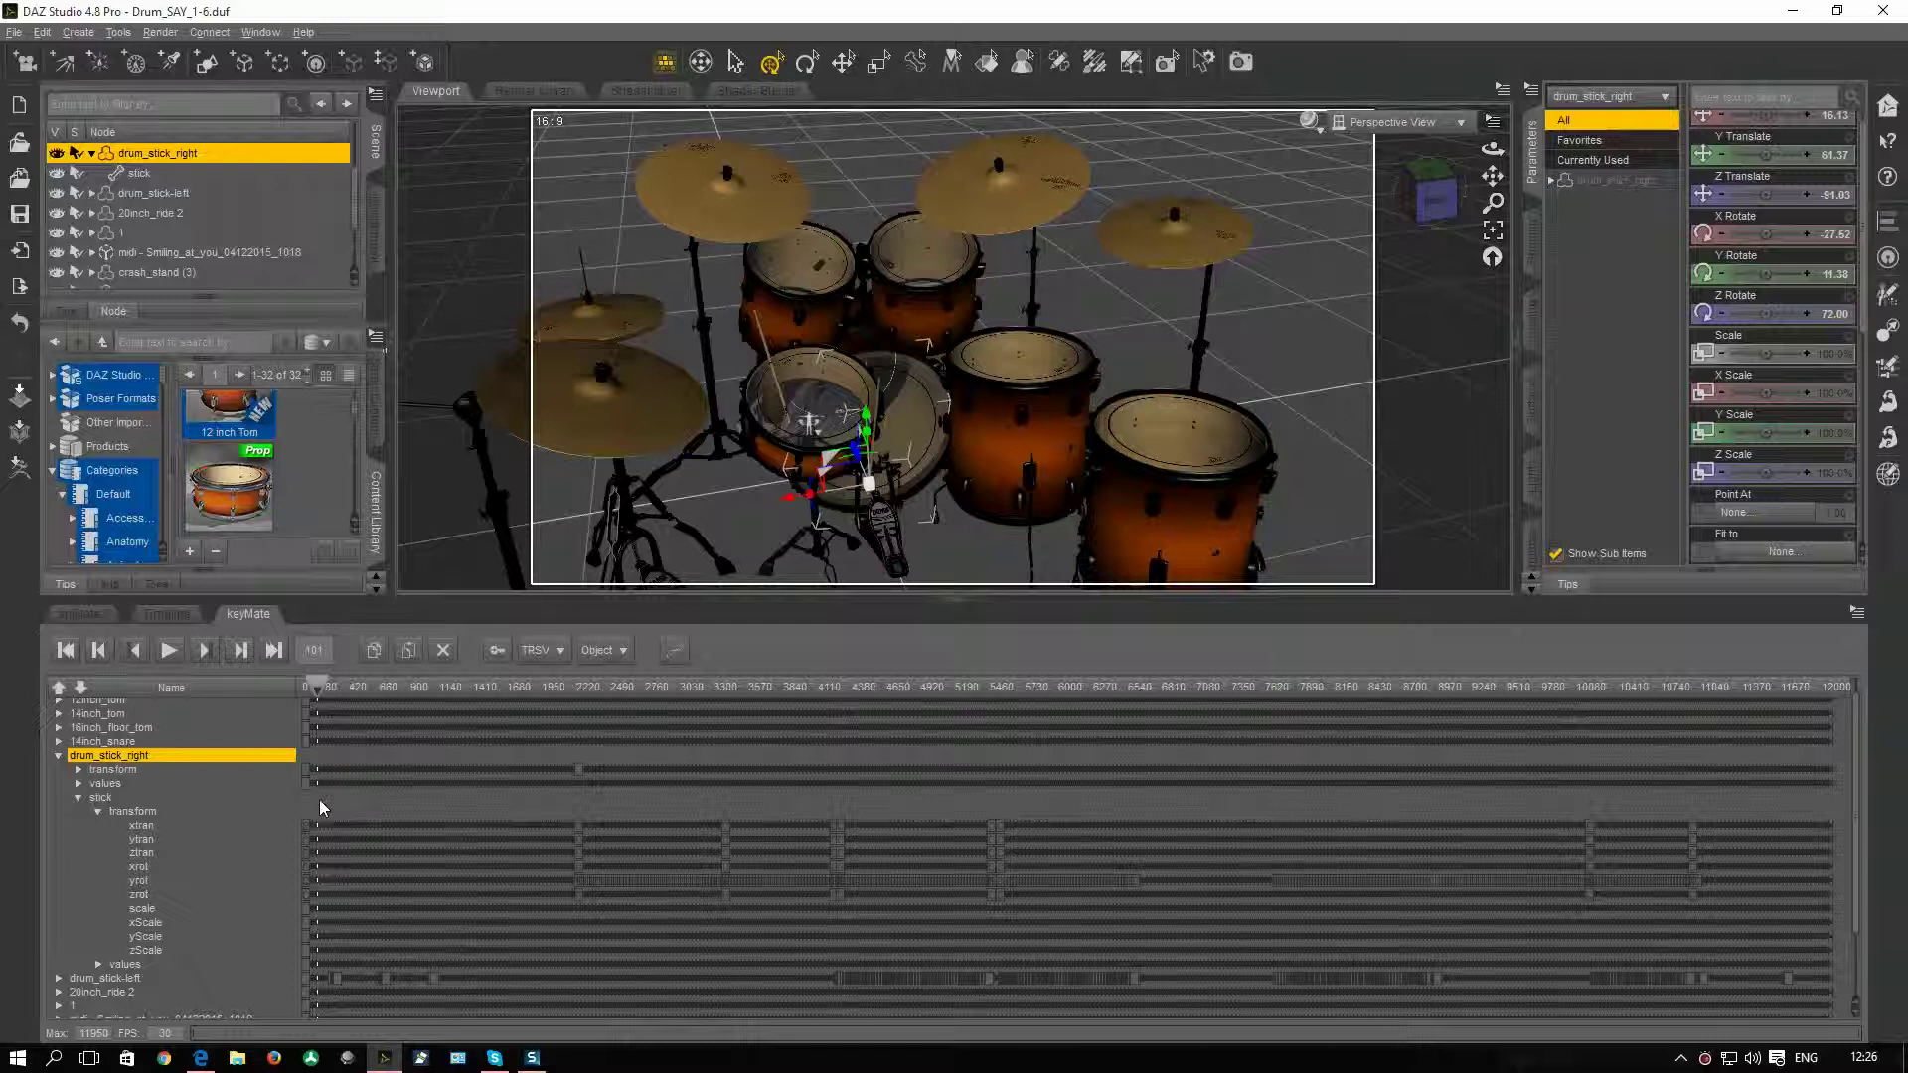
{"action": "left_click", "coordinate": [80, 770]}
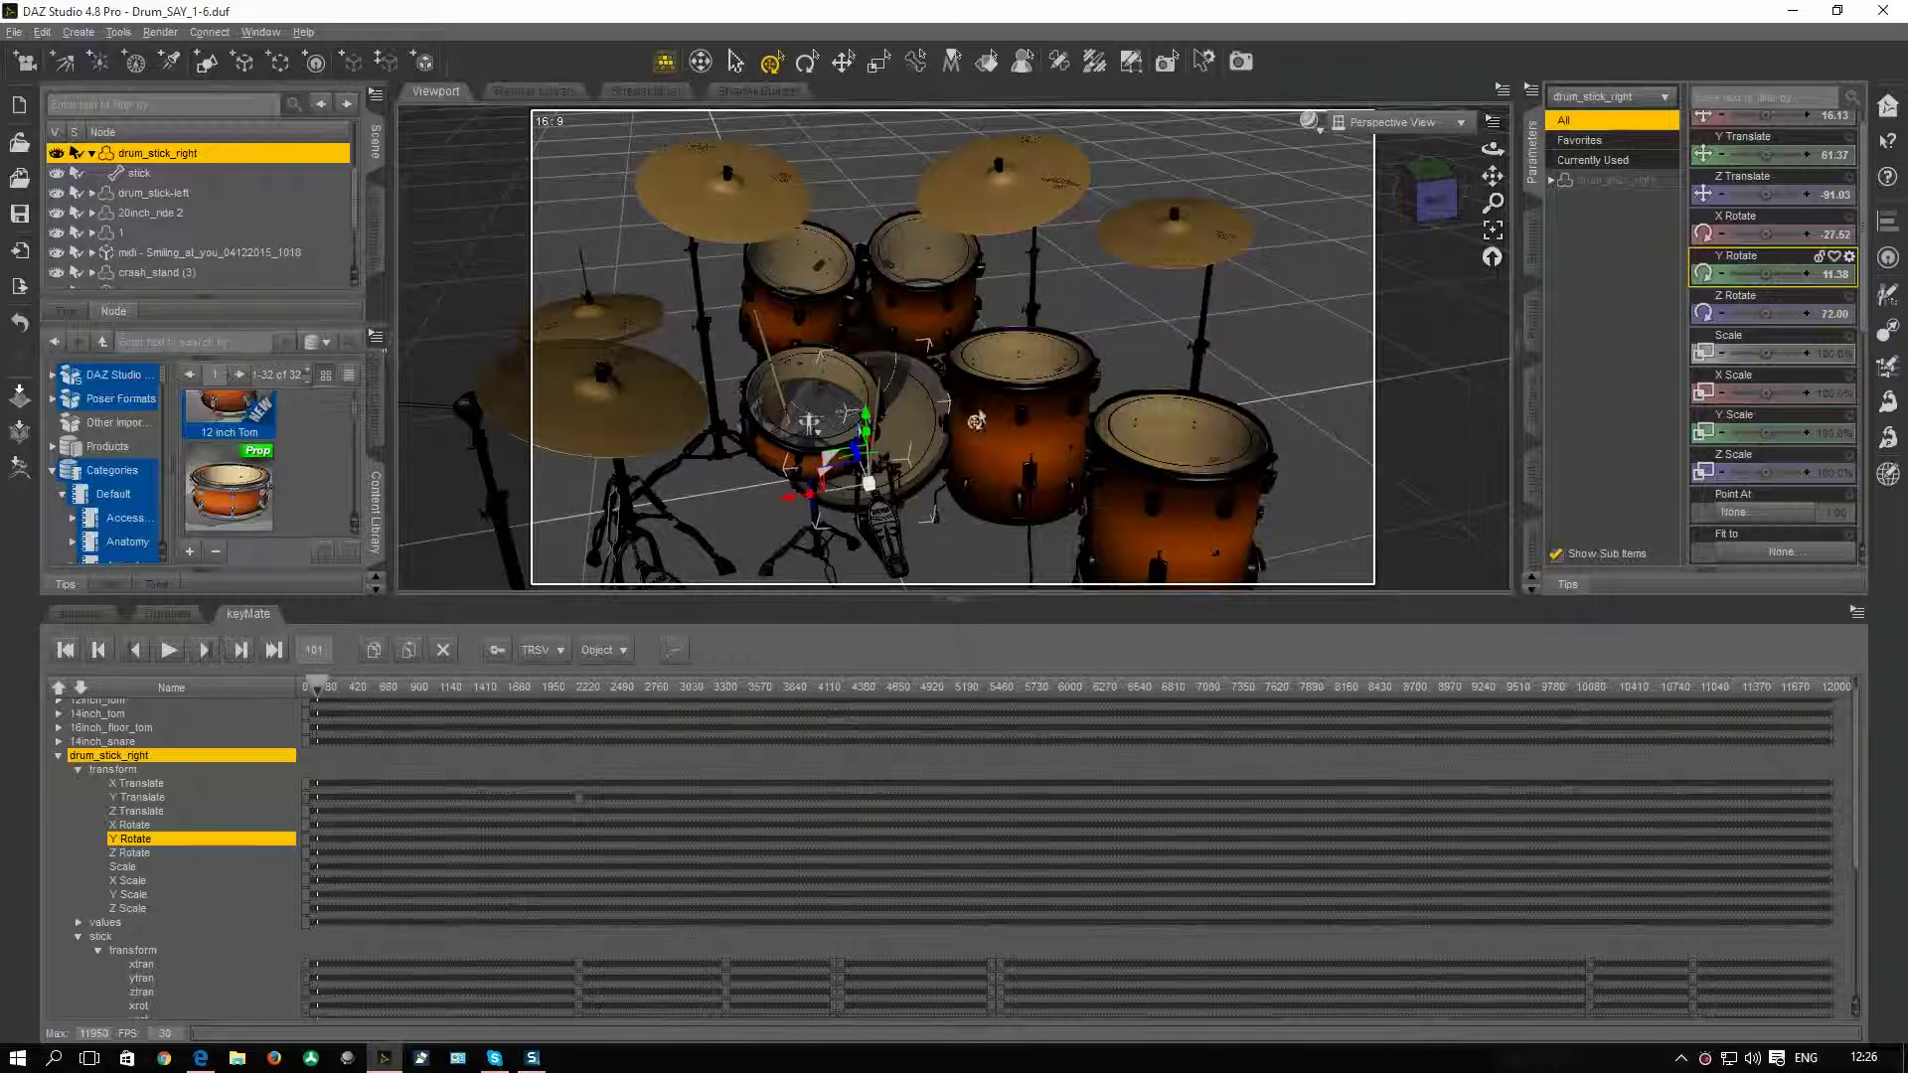
{"action": "left_click_drag", "start_coordinate": [868, 419], "coordinate": [912, 209]}
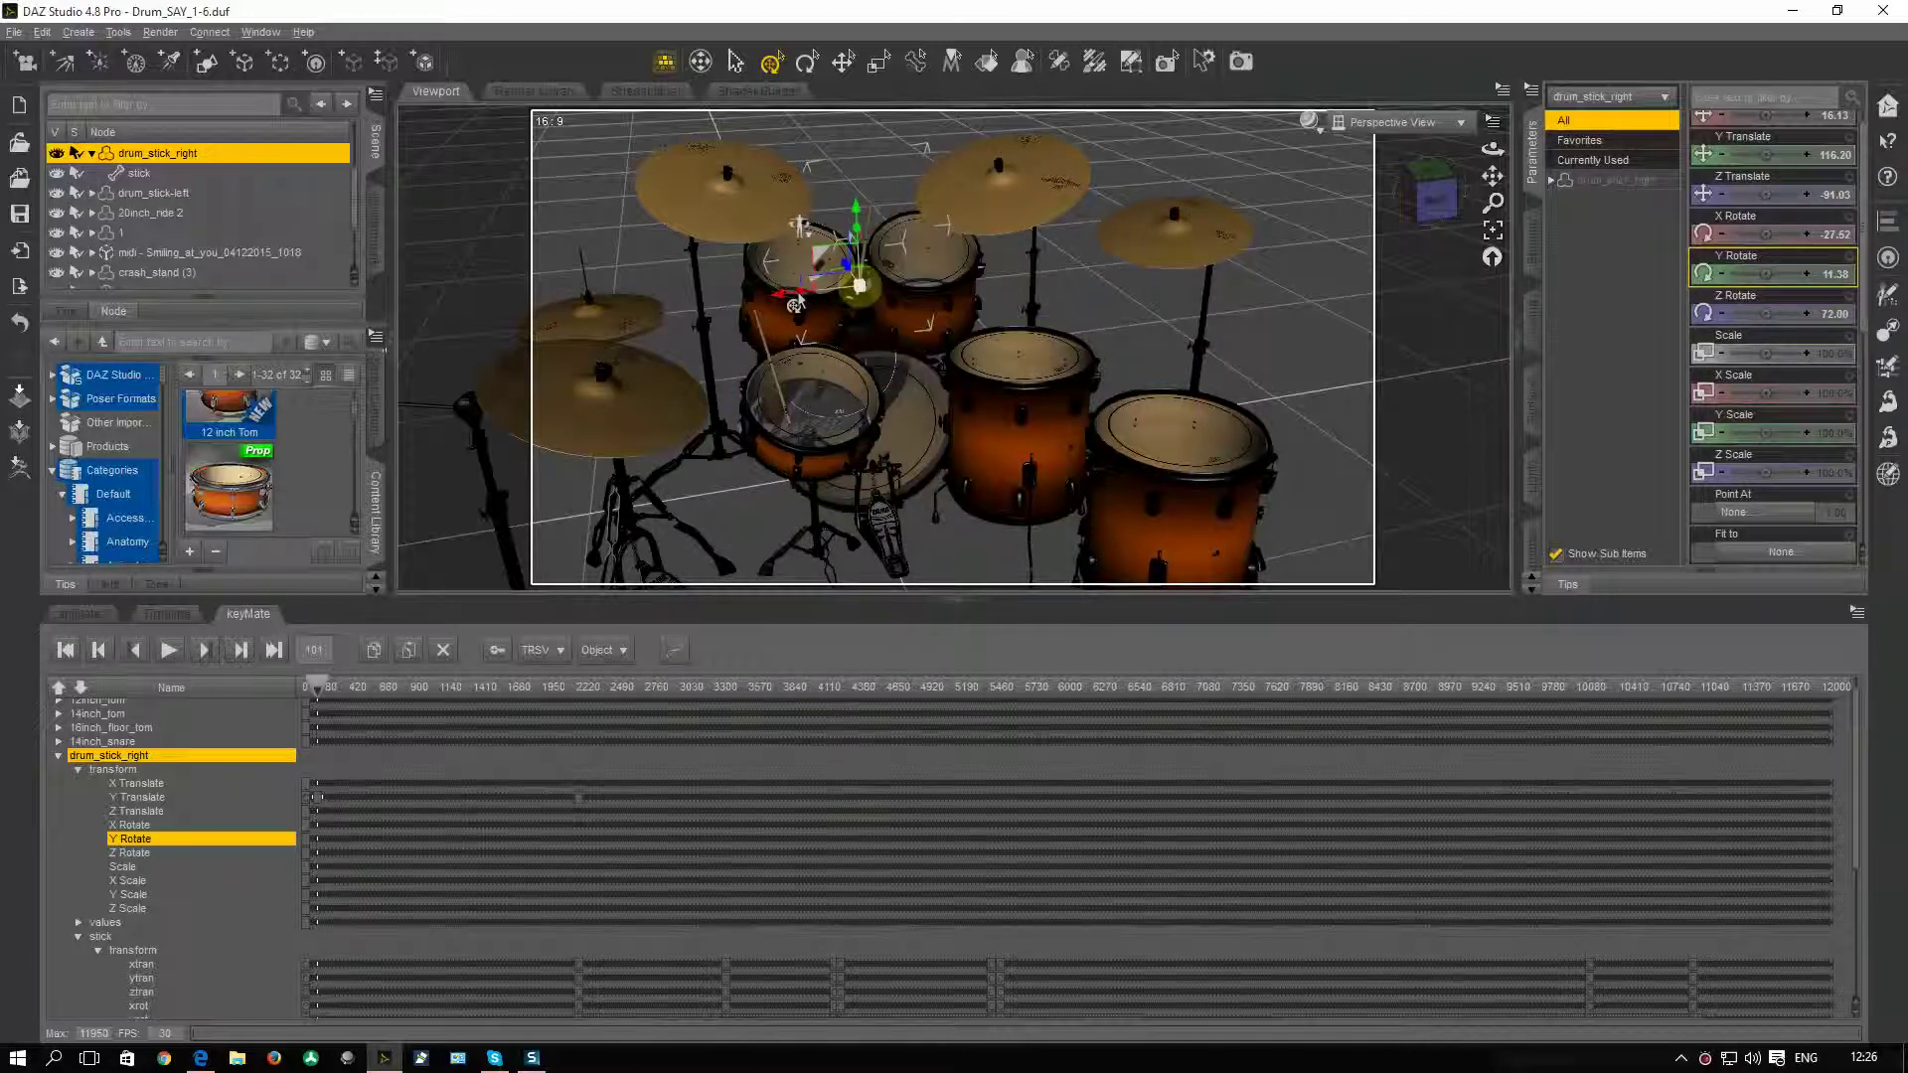
Move drum_stick_right along X to about -36.68 and rotate it to point toward the crash cymbal near the floor tom.
{"action": "left_click", "coordinate": [774, 304]}
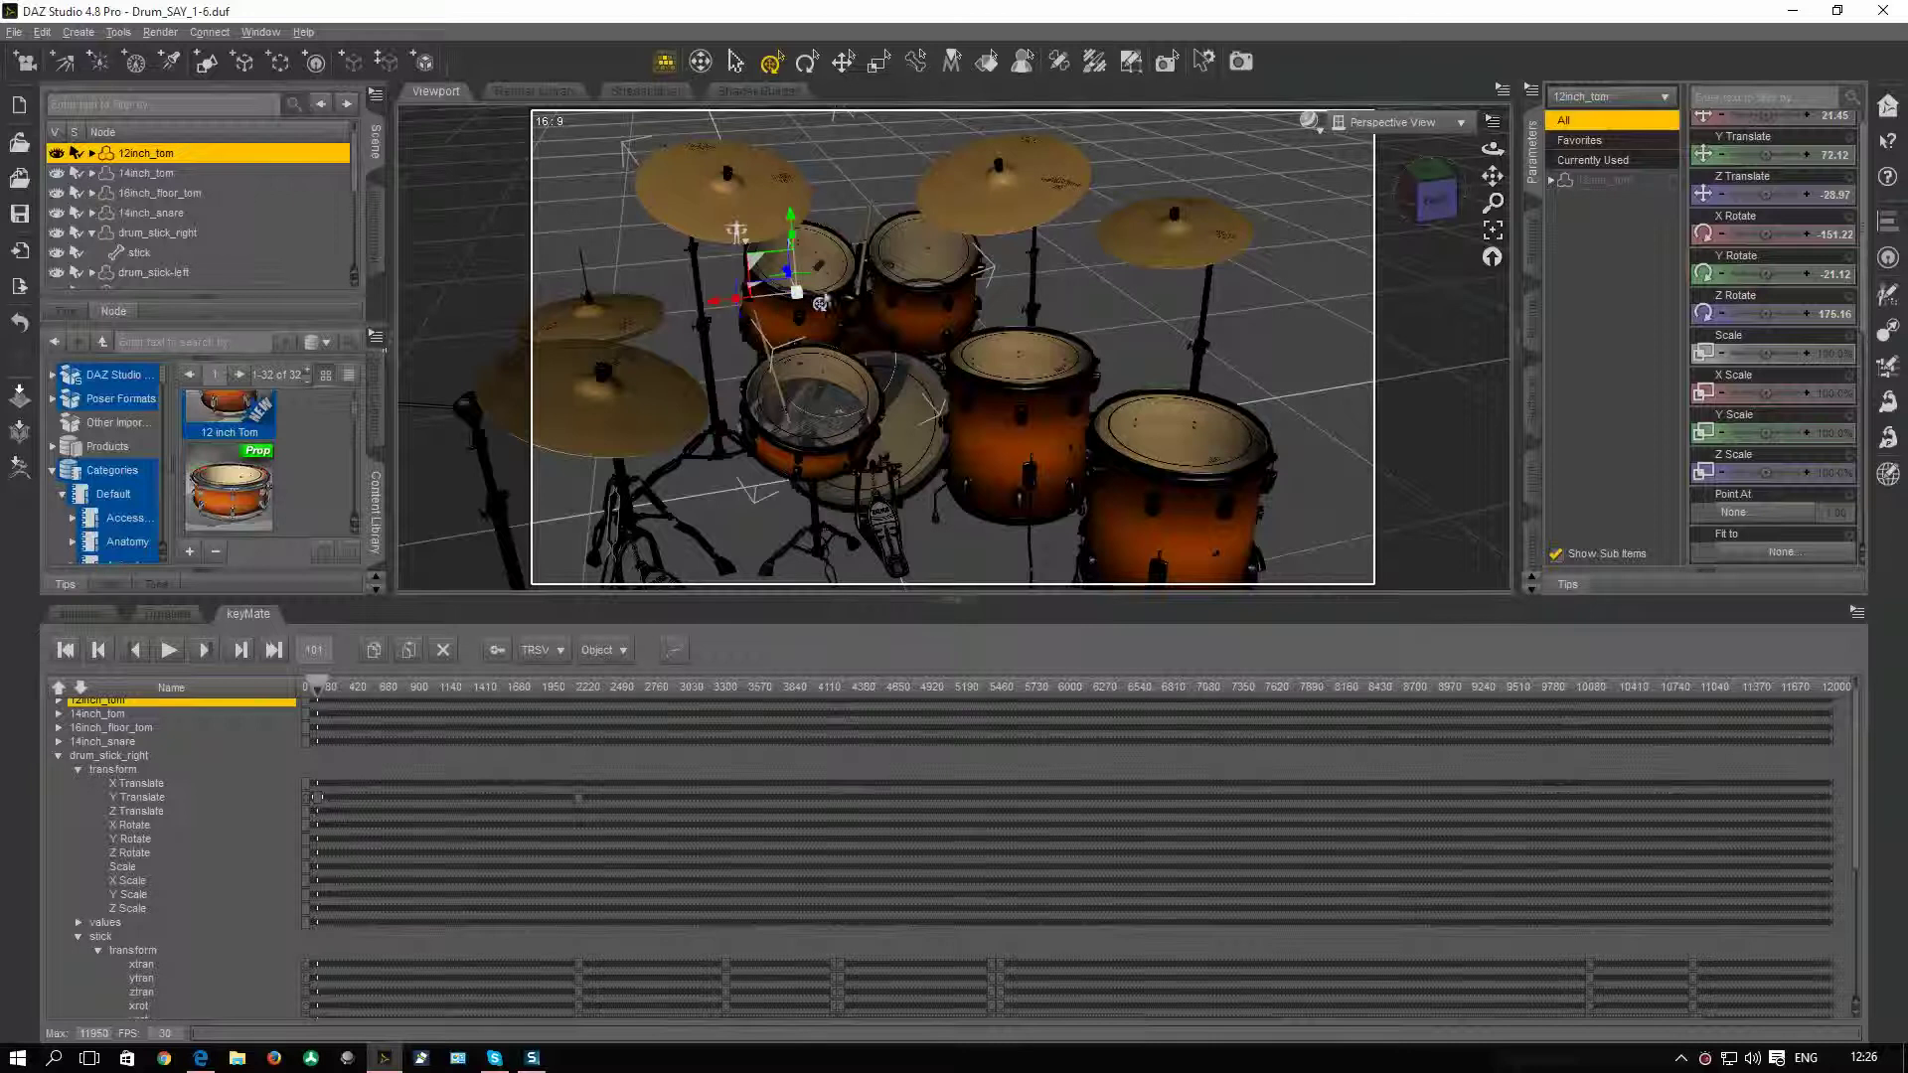
{"action": "left_click", "coordinate": [866, 226]}
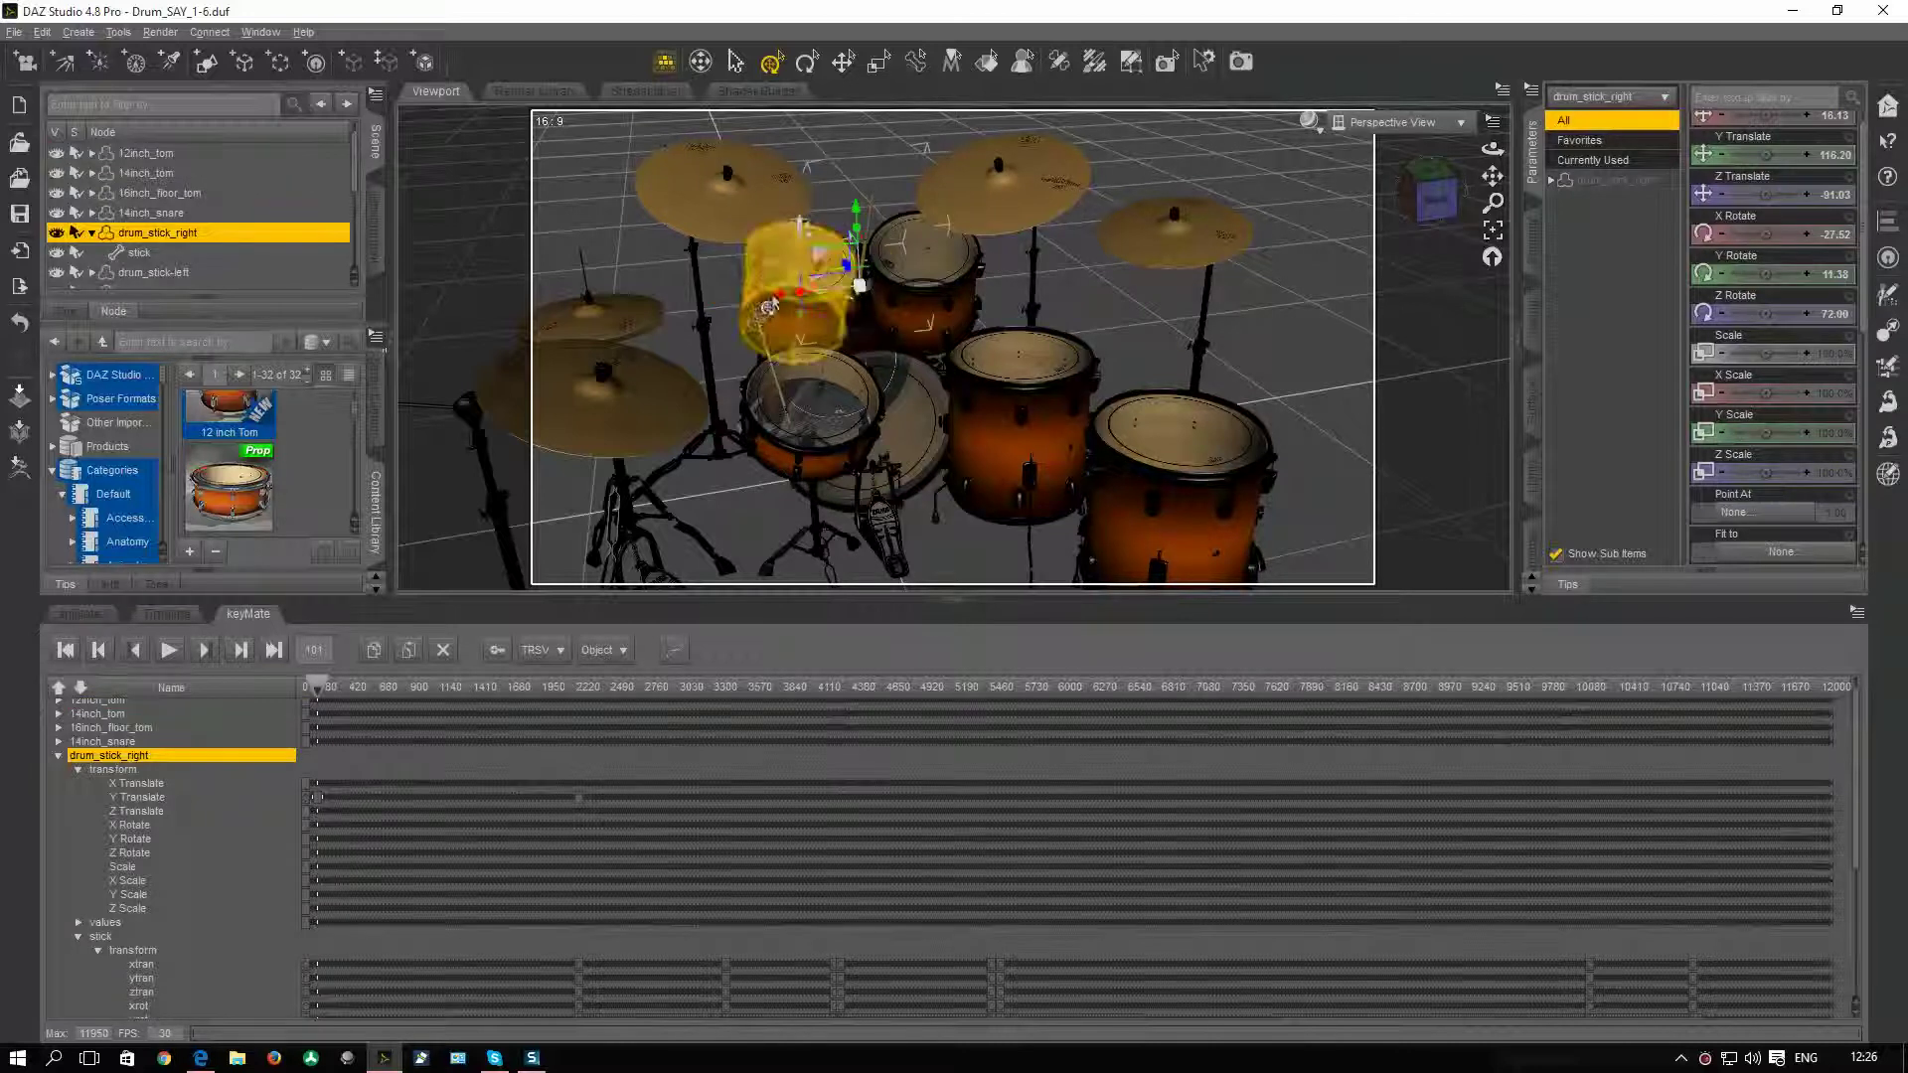
{"action": "left_click_drag", "start_coordinate": [841, 302], "coordinate": [996, 288]}
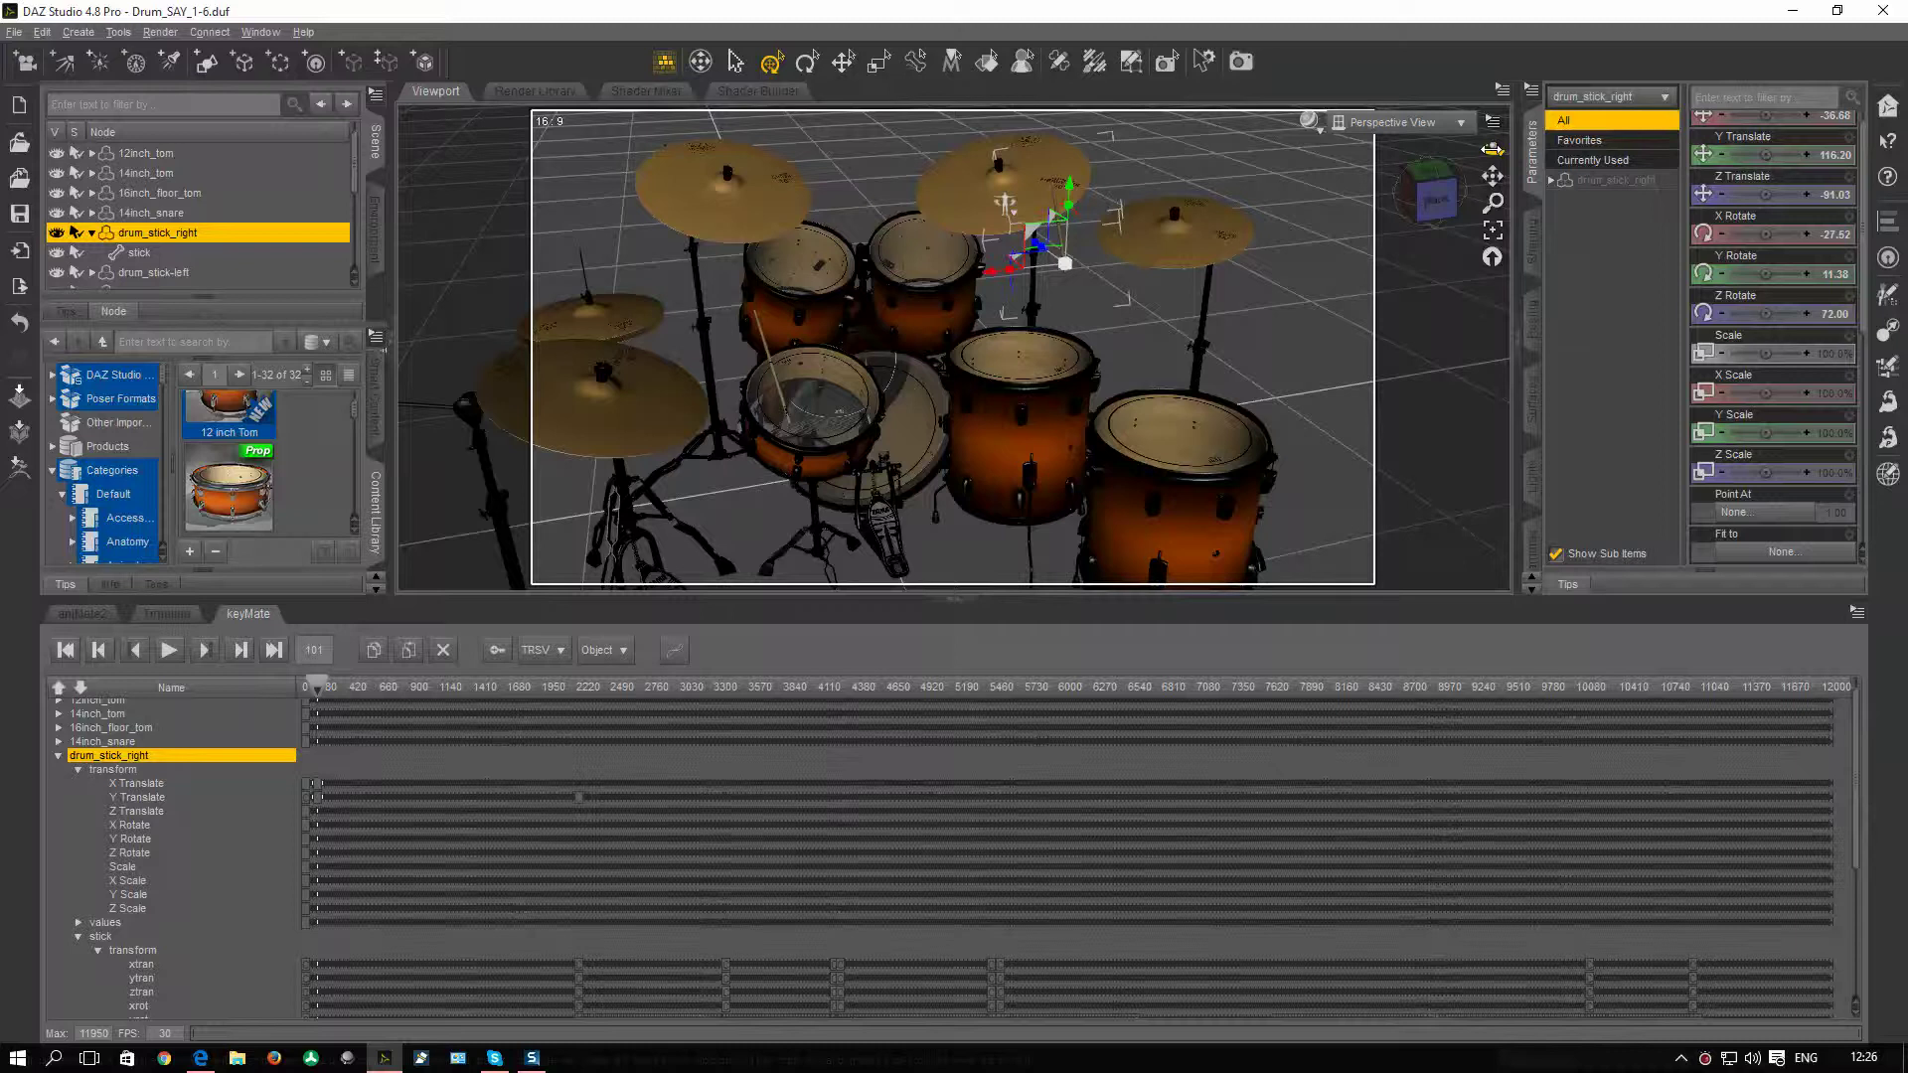
{"action": "left_click_drag", "start_coordinate": [1493, 147], "coordinate": [1485, 268]}
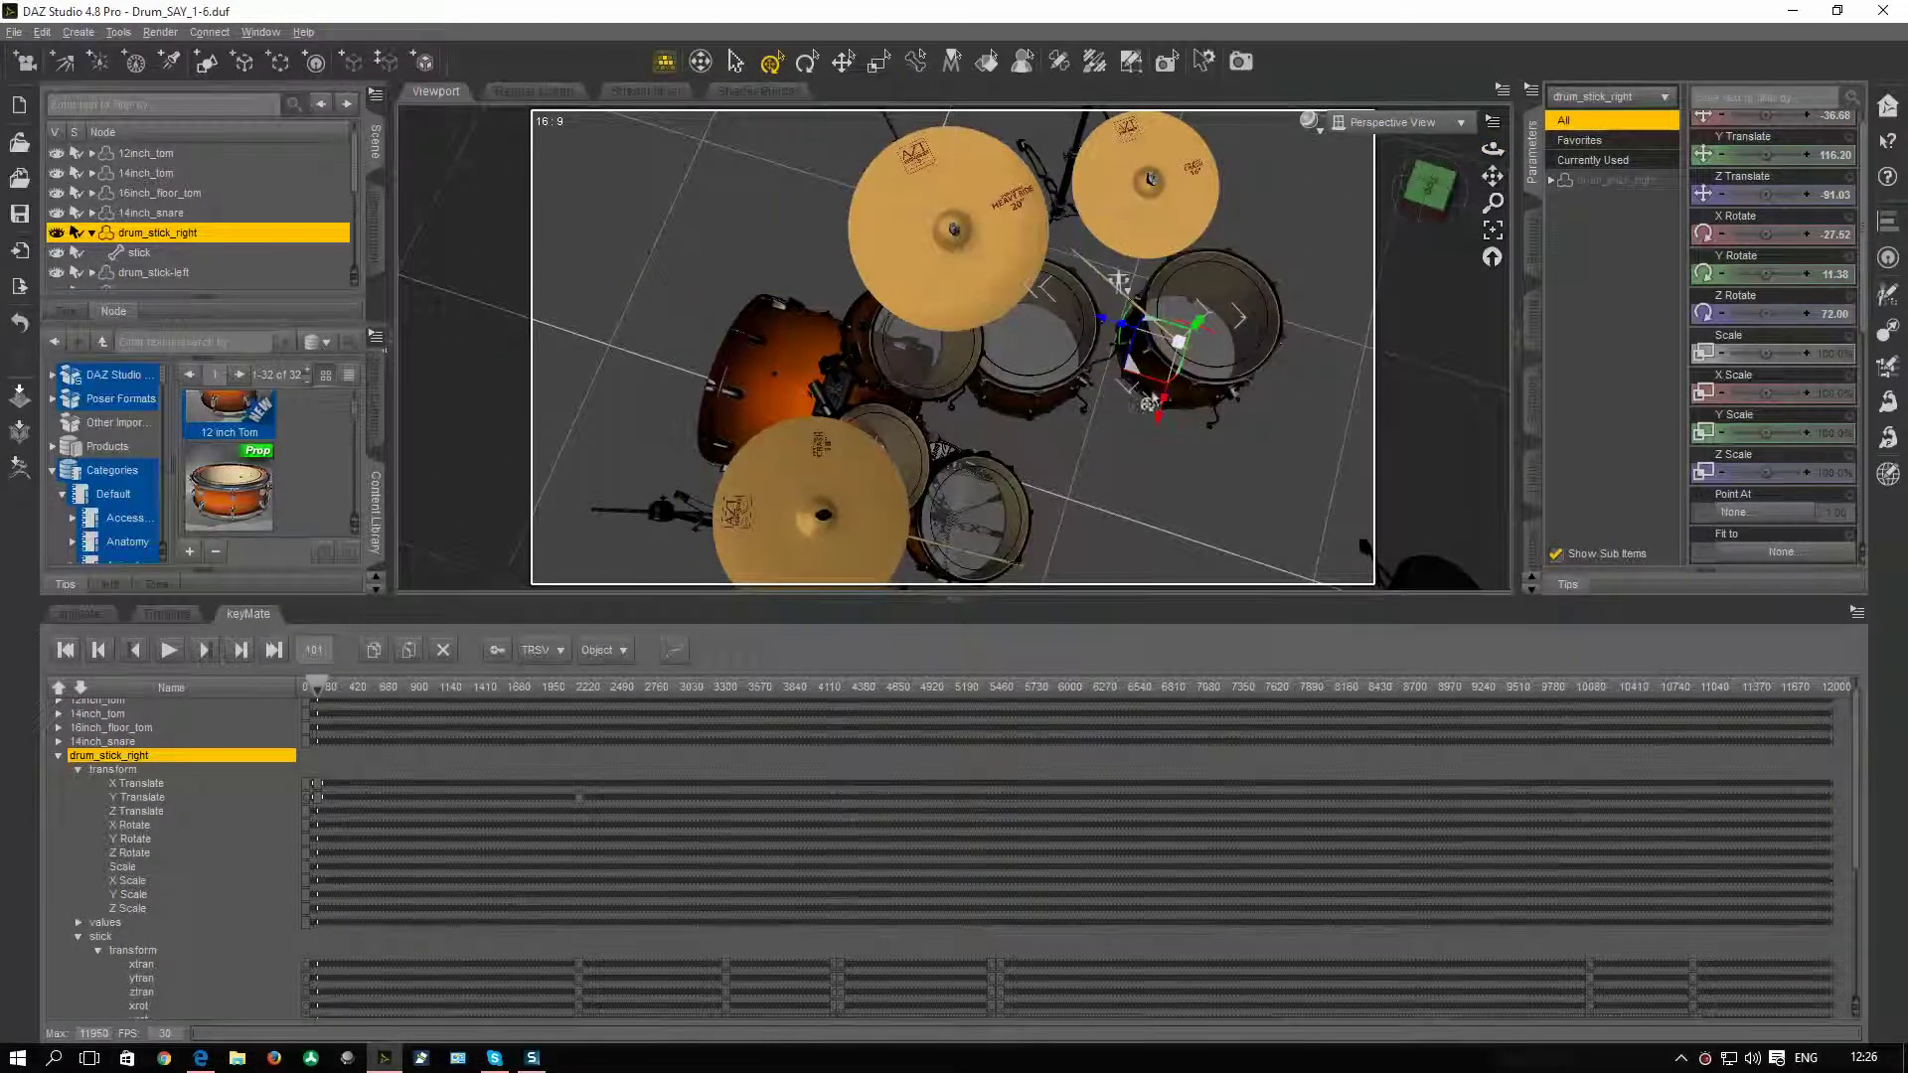
{"action": "left_click_drag", "start_coordinate": [1116, 351], "coordinate": [1129, 324]}
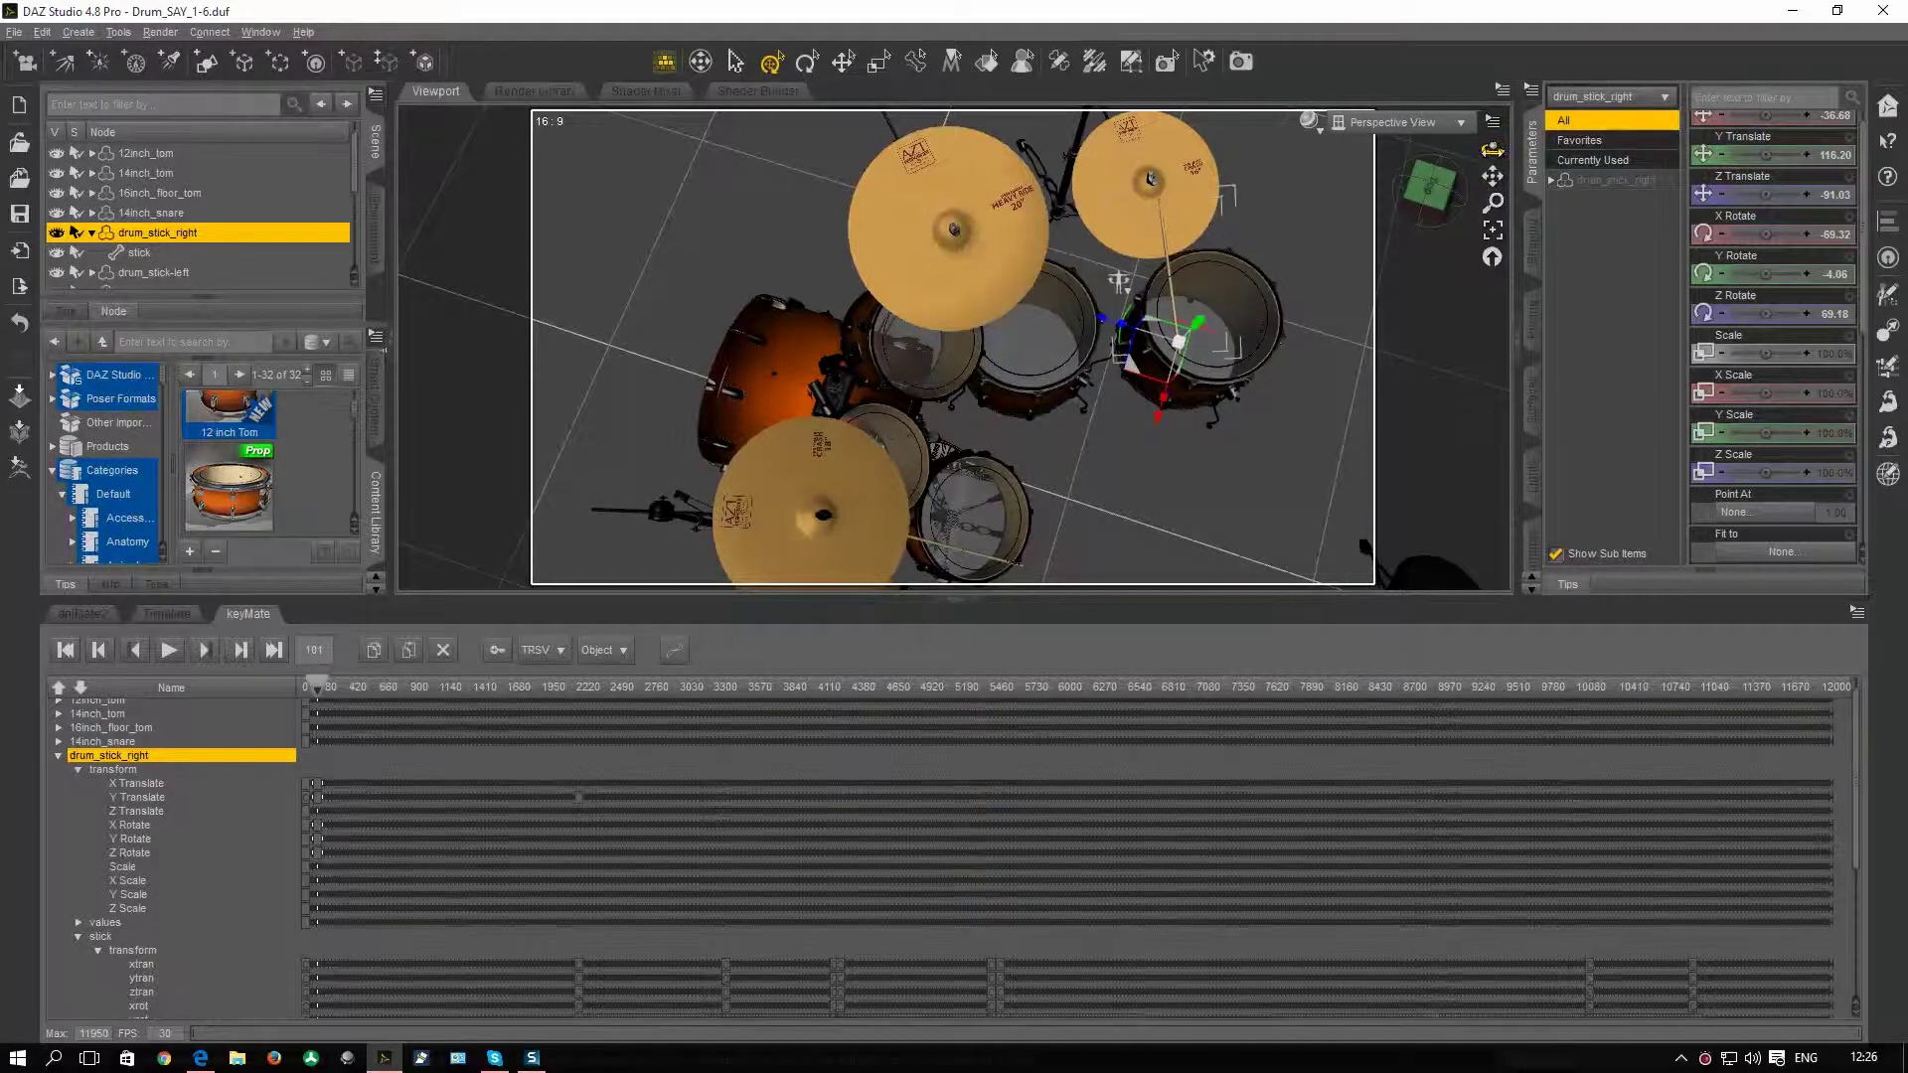
Lower drum_stick_right to a Y Translate of about 103.88 so it sits near cymbal height.
{"action": "left_click_drag", "start_coordinate": [1492, 149], "coordinate": [1481, 130]}
{"action": "left_click_drag", "start_coordinate": [910, 191], "coordinate": [876, 120], "text": "alt"}
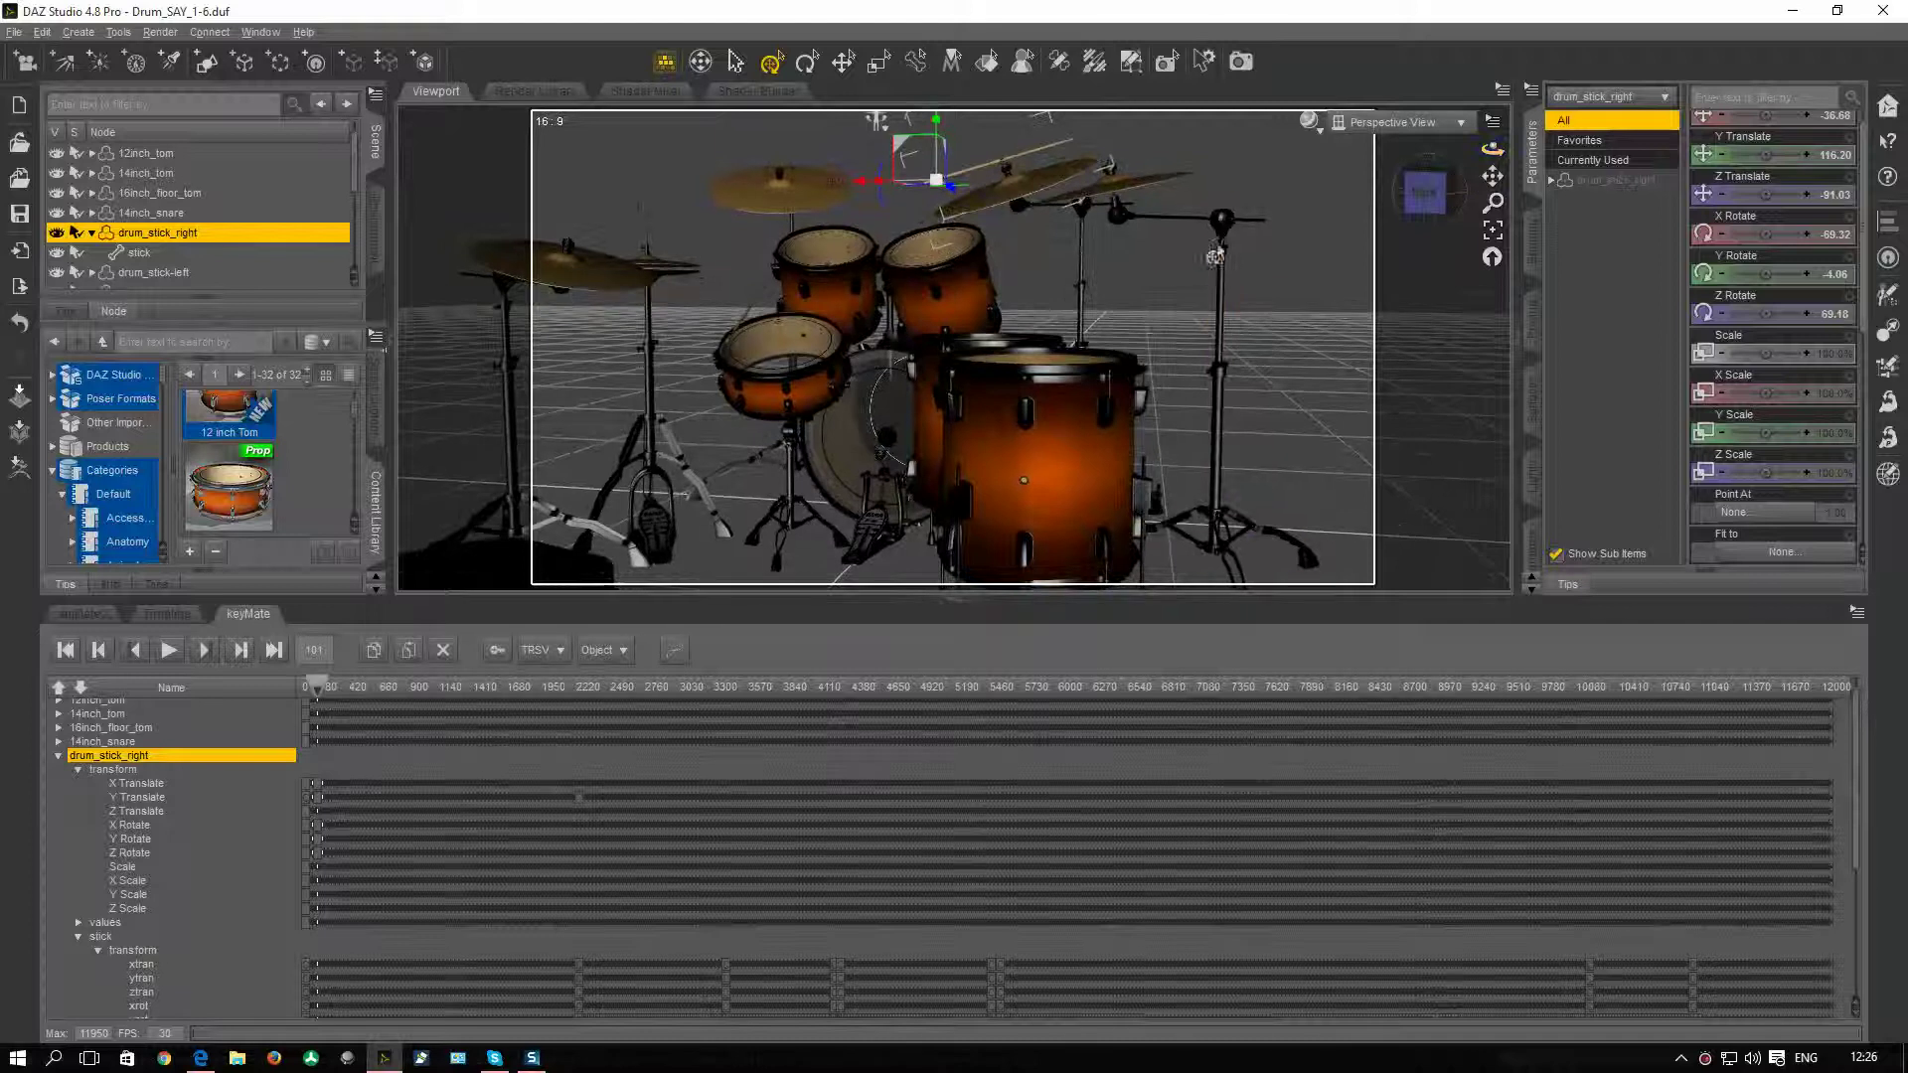
{"action": "left_click_drag", "start_coordinate": [1492, 176], "coordinate": [1278, 311]}
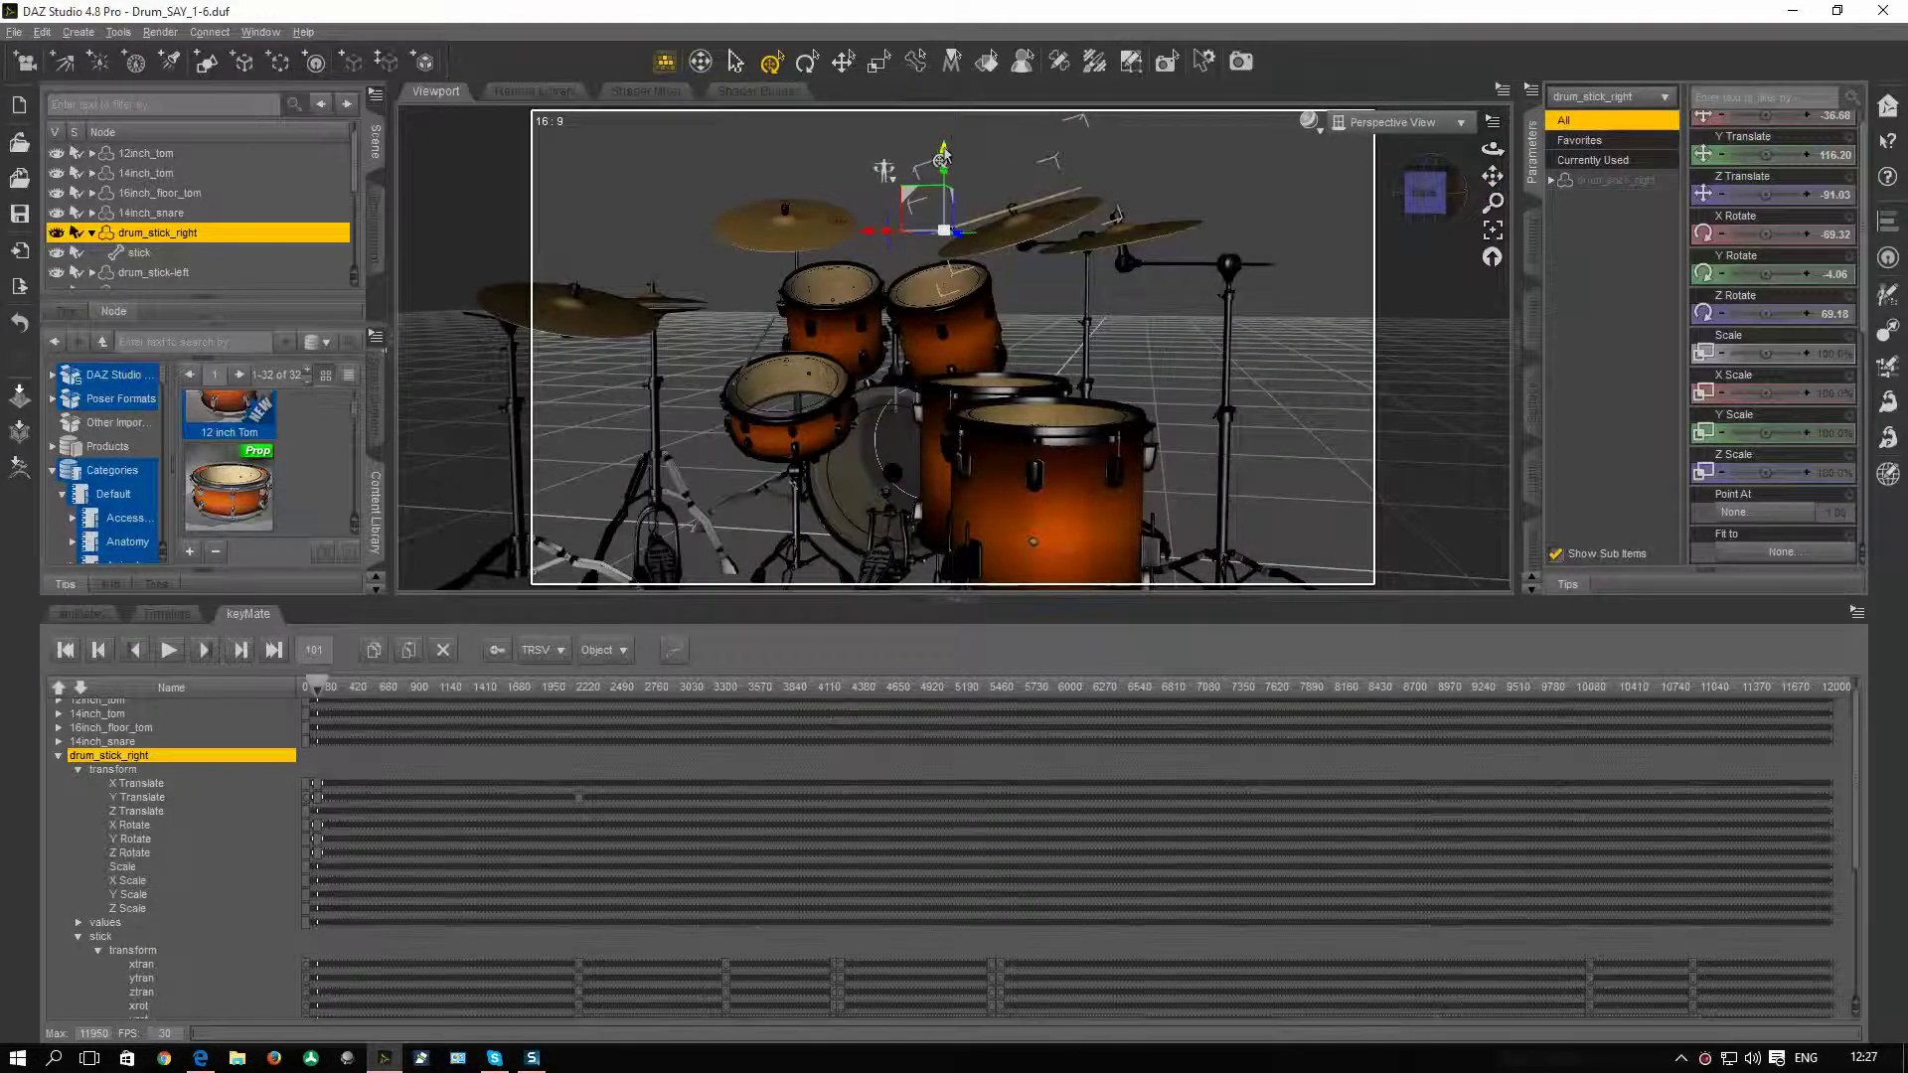
{"action": "left_click_drag", "start_coordinate": [942, 154], "coordinate": [941, 203]}
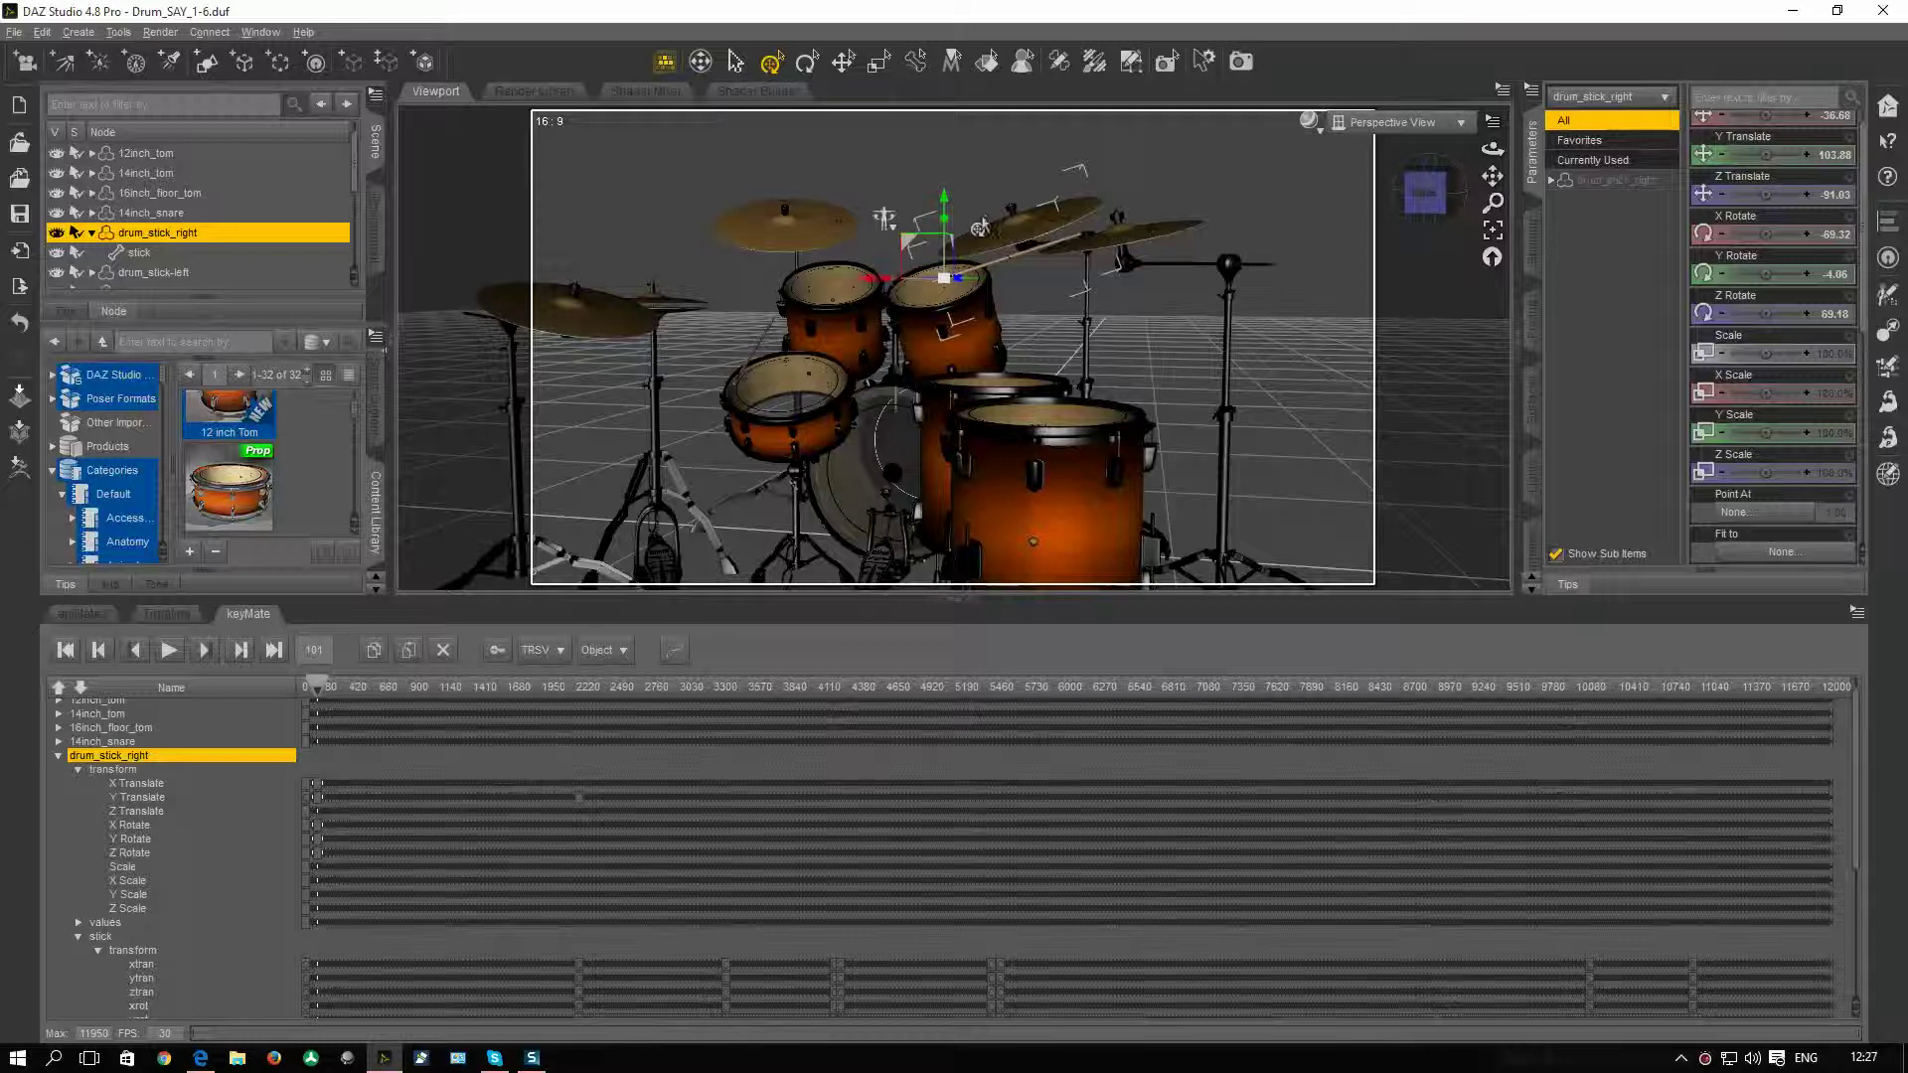
Rotate drum_stick_right to an X Rotate of about -75 and a Y Rotate of about -47.63, tilting it upward.
{"action": "left_click_drag", "start_coordinate": [883, 294], "coordinate": [939, 324]}
{"action": "left_click_drag", "start_coordinate": [1493, 148], "coordinate": [1495, 194]}
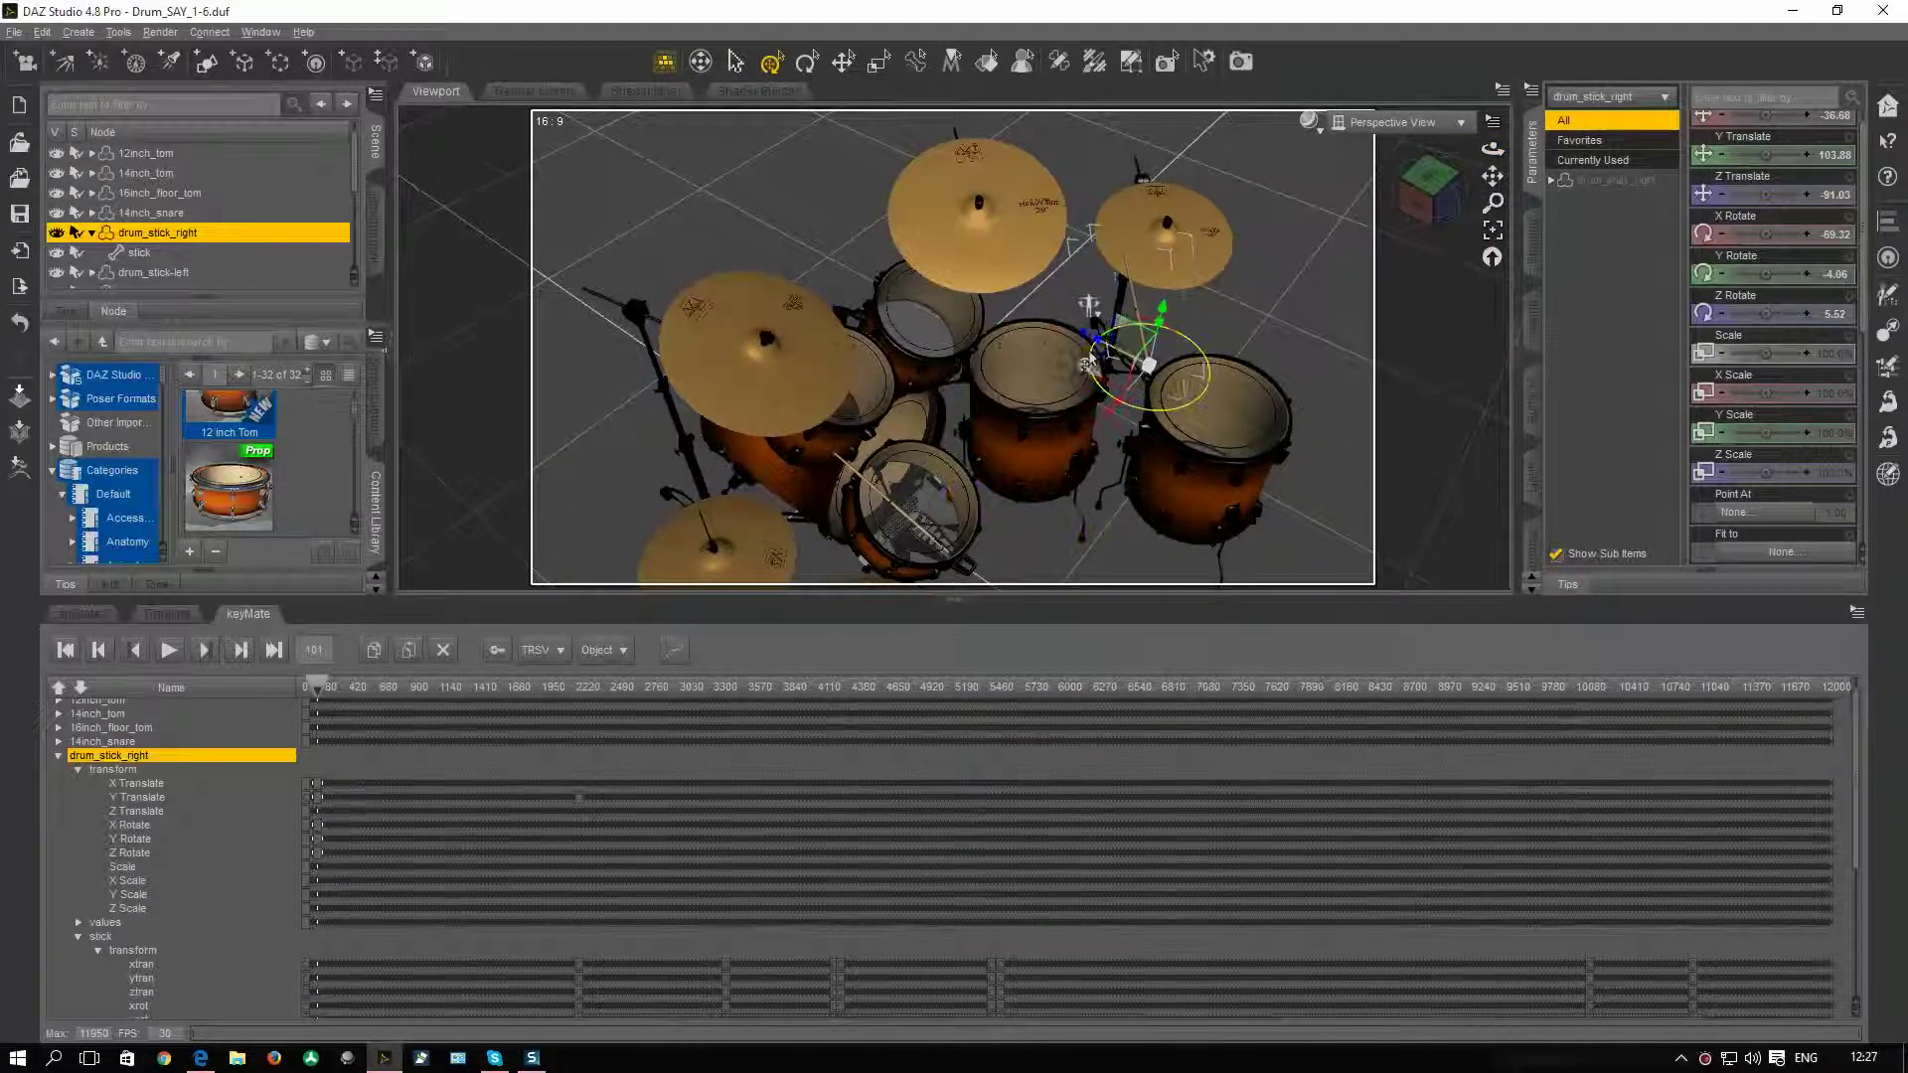
{"action": "left_click_drag", "start_coordinate": [1087, 363], "coordinate": [1121, 352]}
{"action": "left_click_drag", "start_coordinate": [1493, 149], "coordinate": [1492, 149]}
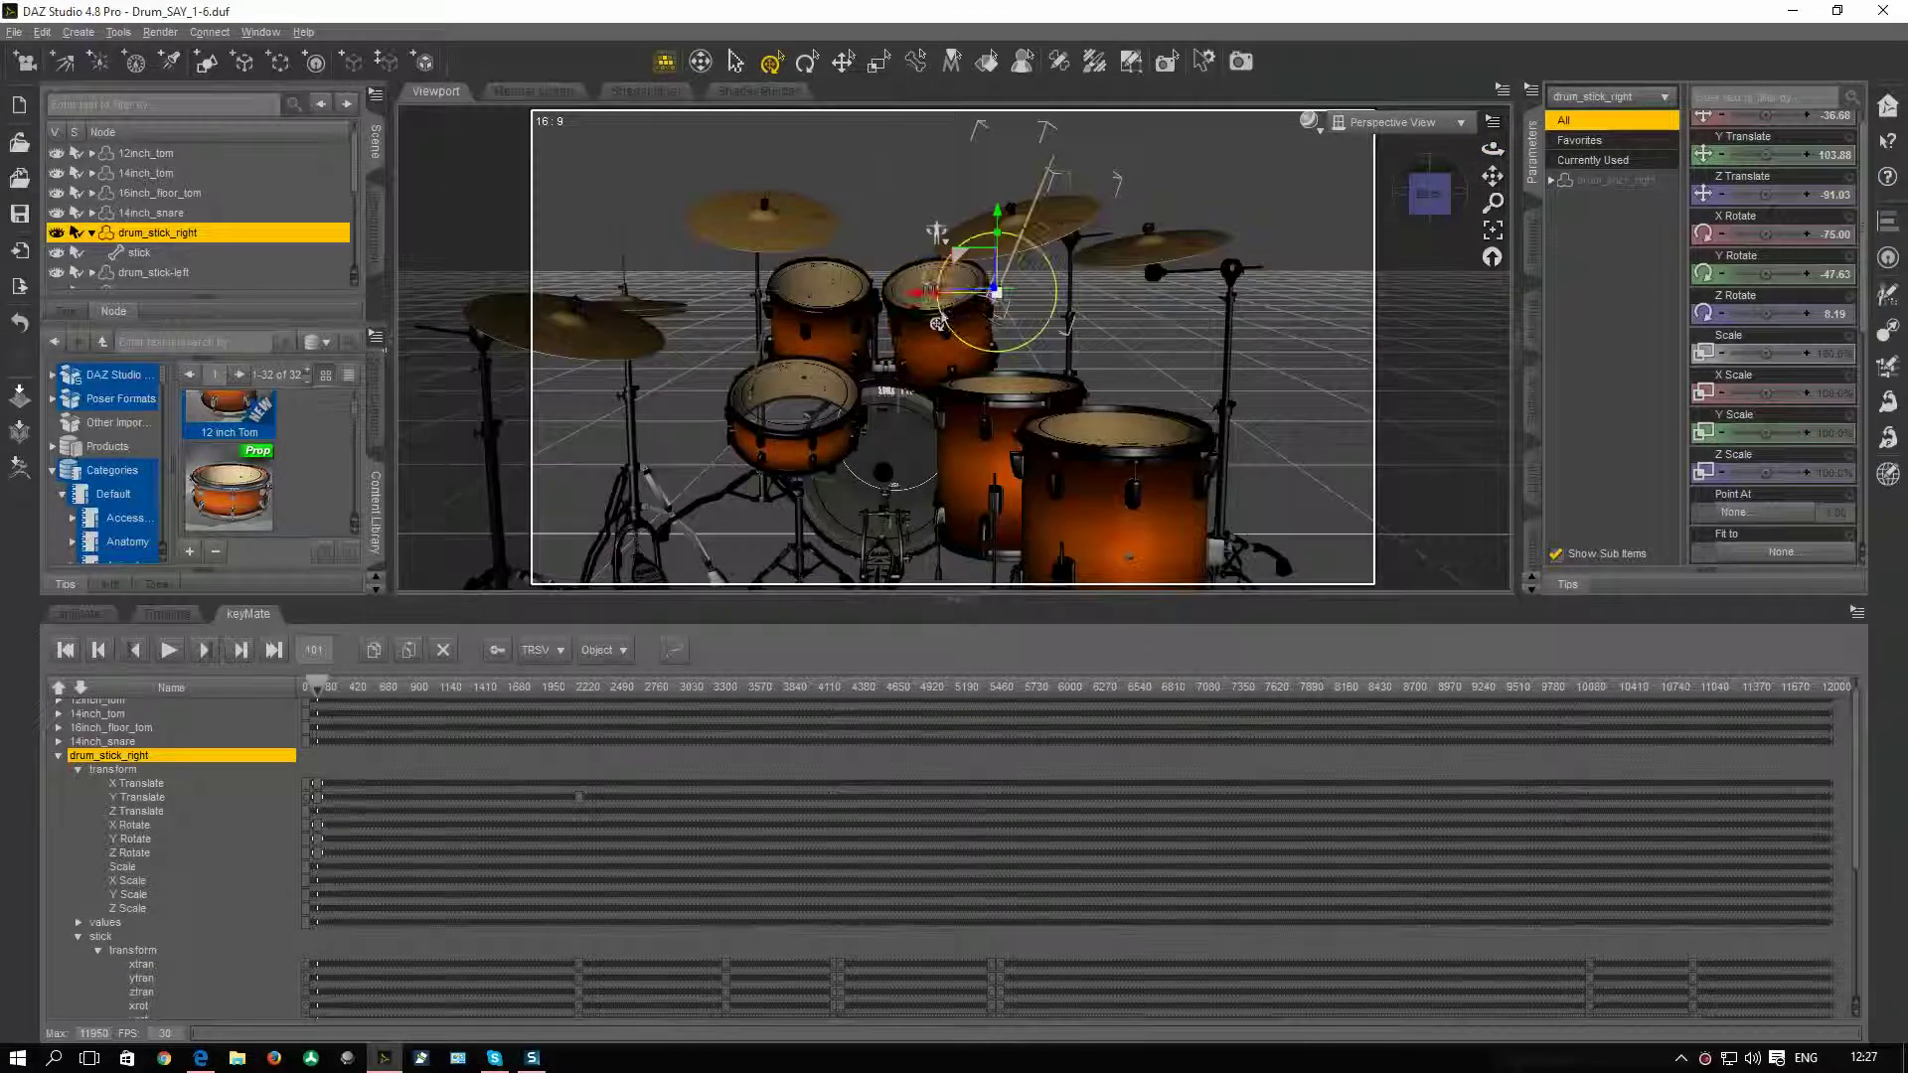
Rotate drum_stick_right around Z to about -17.32 so it leans toward the crash cymbal.
{"action": "left_click_drag", "start_coordinate": [938, 324], "coordinate": [1048, 320]}
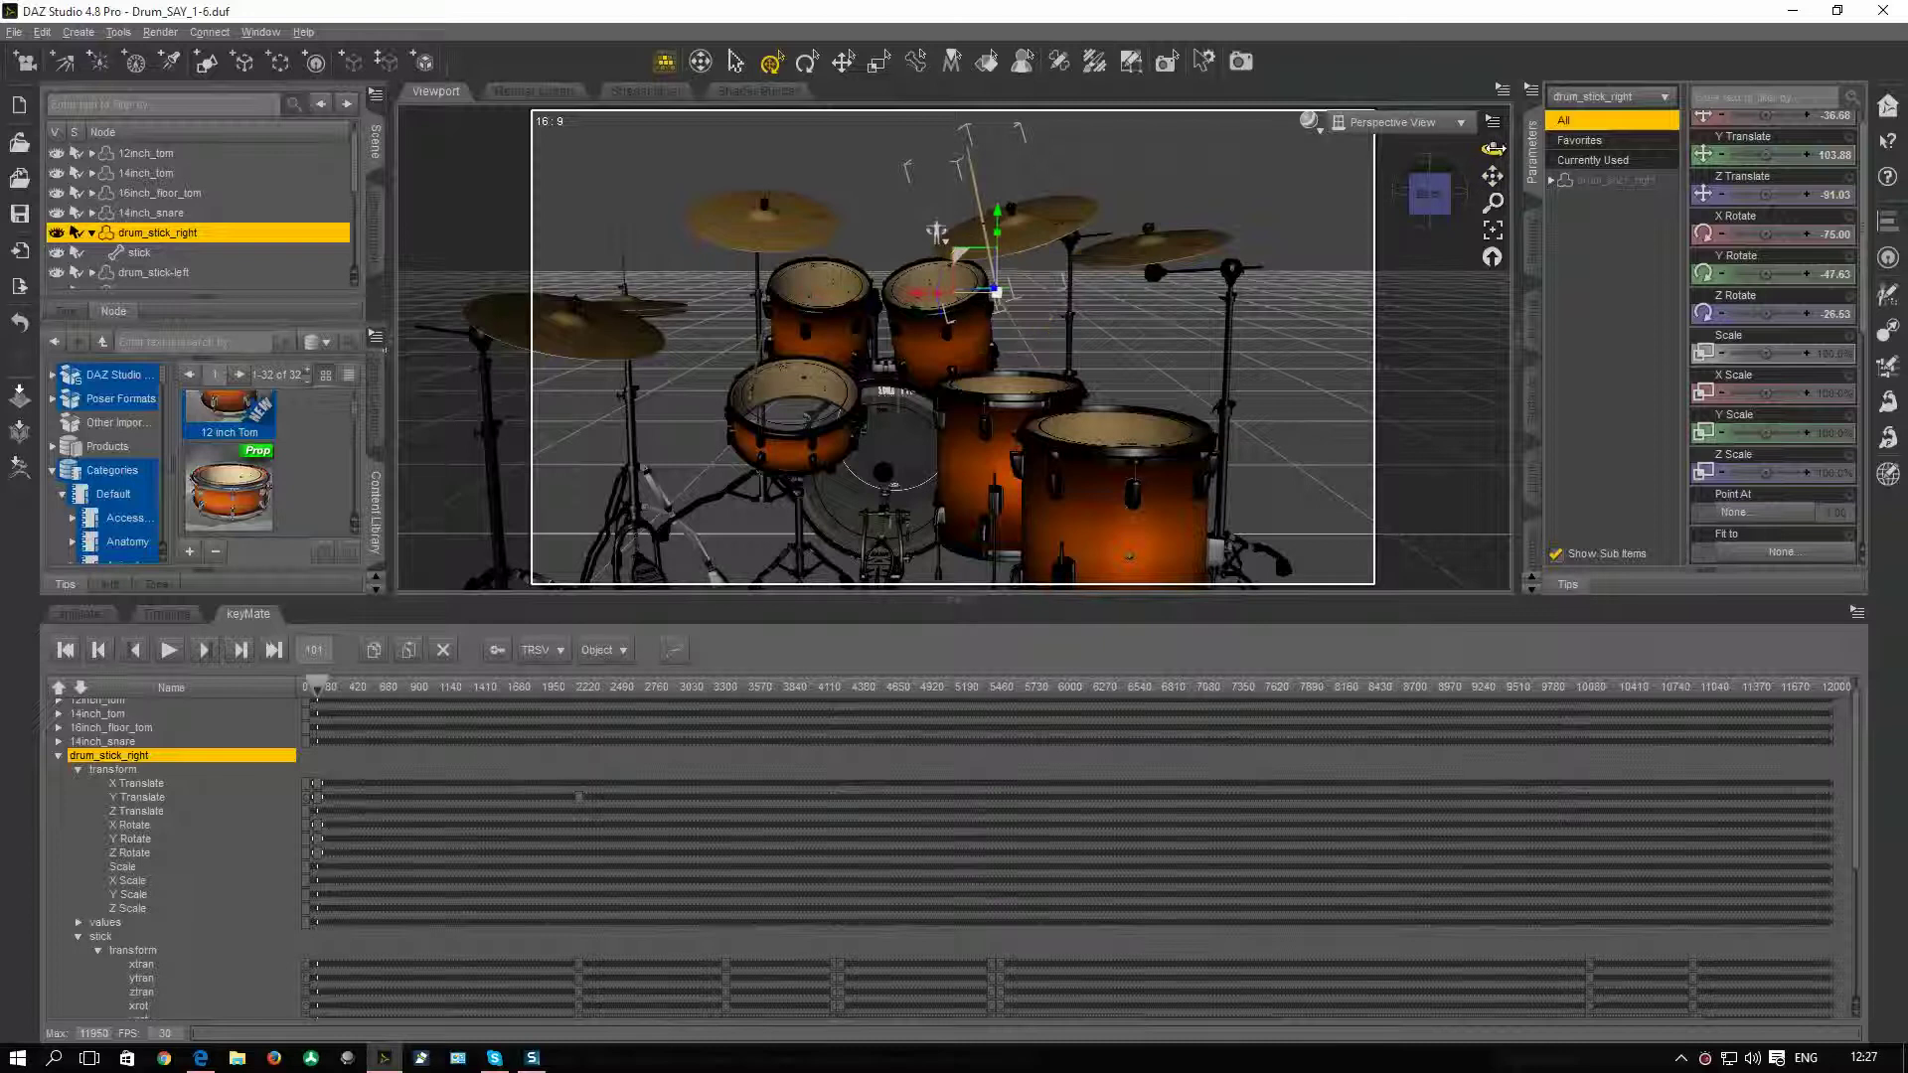
{"action": "left_click_drag", "start_coordinate": [1494, 148], "coordinate": [1527, 197]}
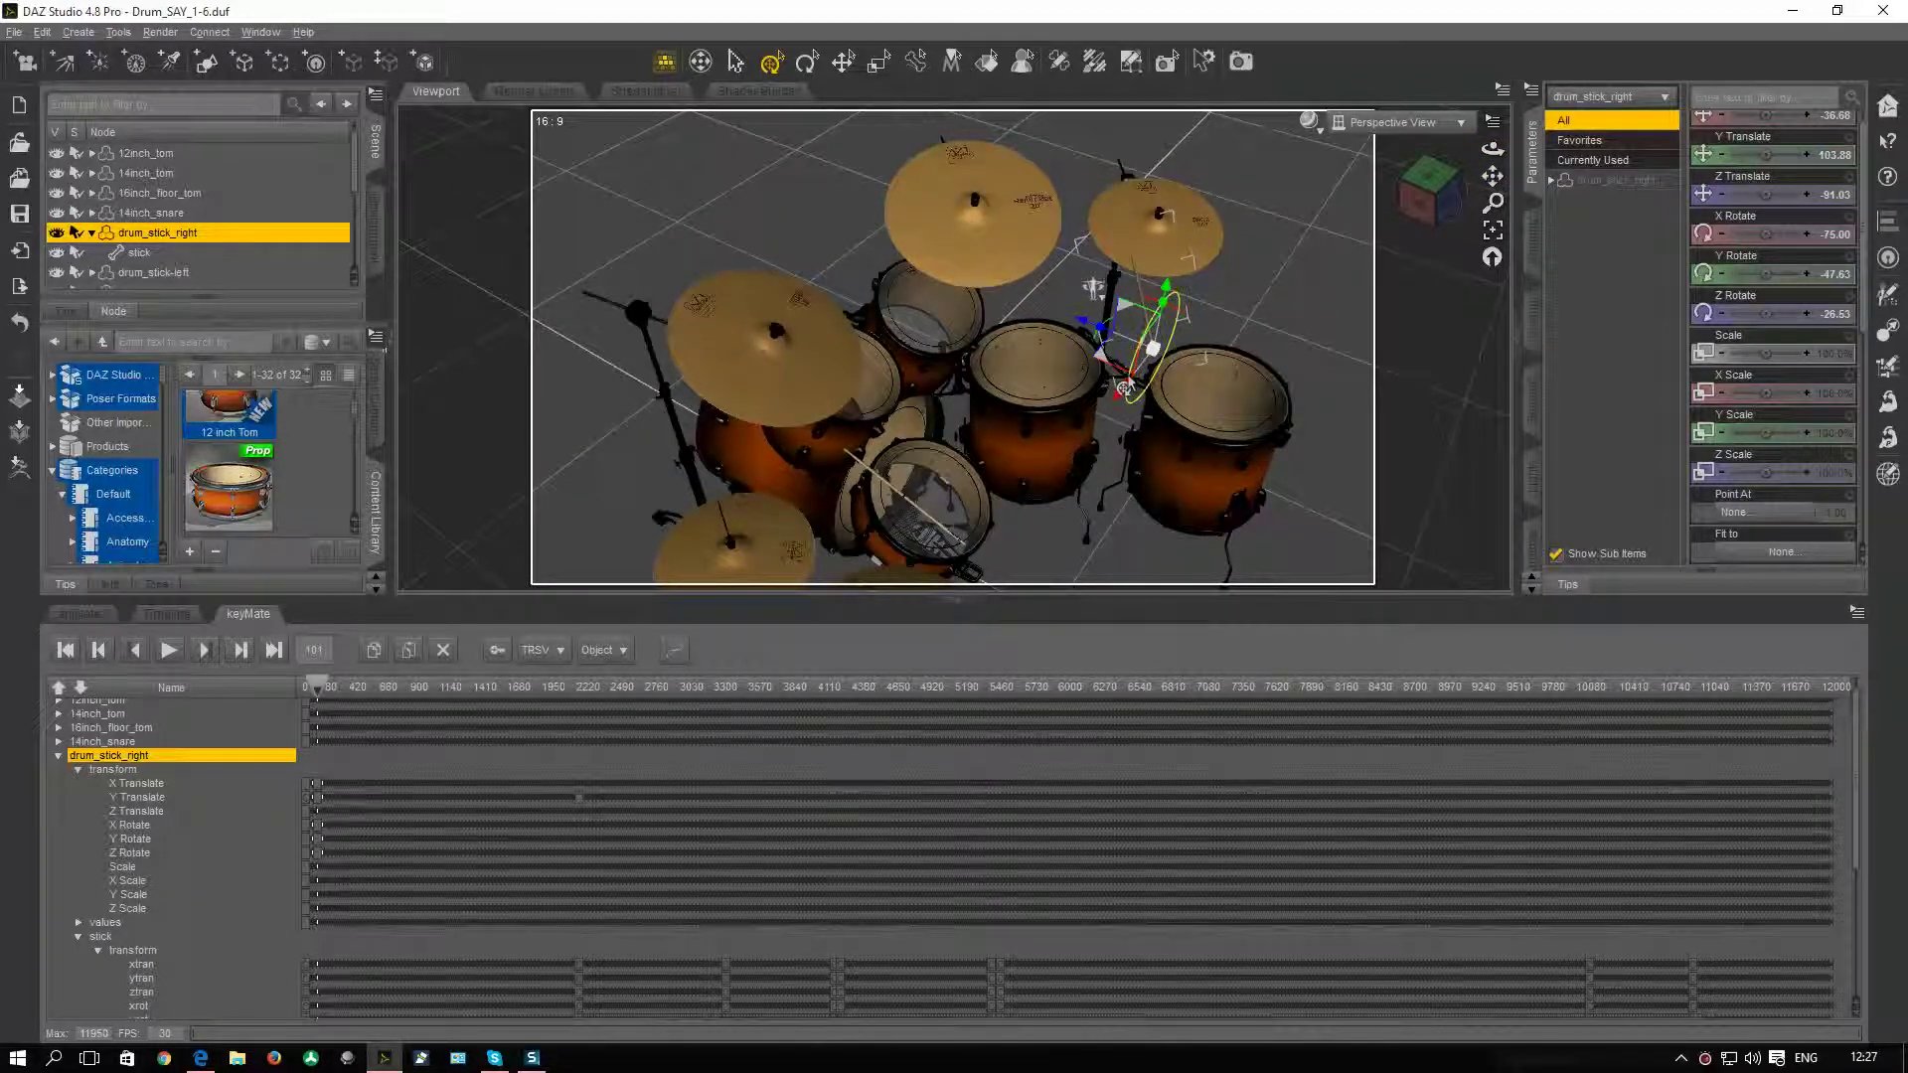
{"action": "mouse_move", "coordinate": [1124, 385]}
{"action": "left_mouse_down"}
{"action": "mouse_move", "coordinate": [1166, 333]}
{"action": "mouse_move", "coordinate": [1132, 403]}
{"action": "mouse_move", "coordinate": [1162, 333]}
{"action": "mouse_move", "coordinate": [1138, 383]}
{"action": "left_mouse_up"}
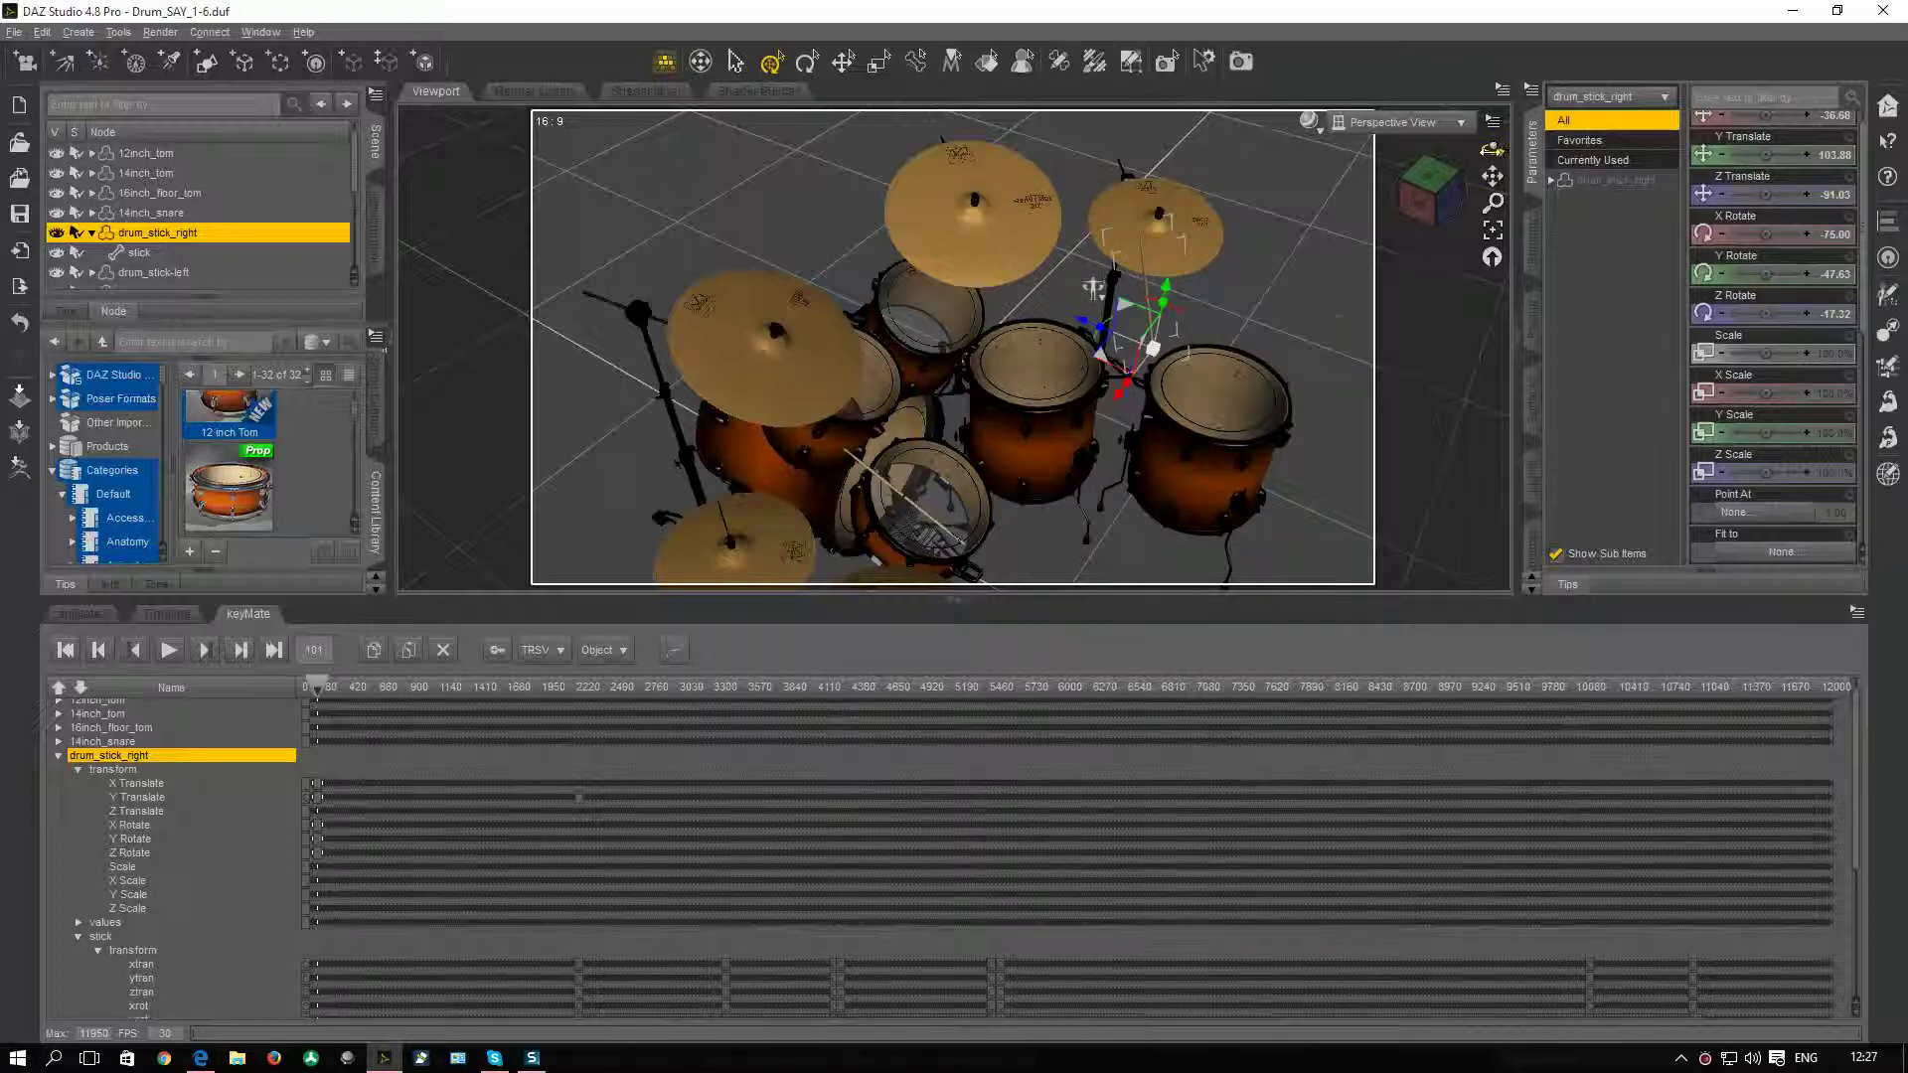
{"action": "left_click_drag", "start_coordinate": [1492, 149], "coordinate": [1491, 195]}
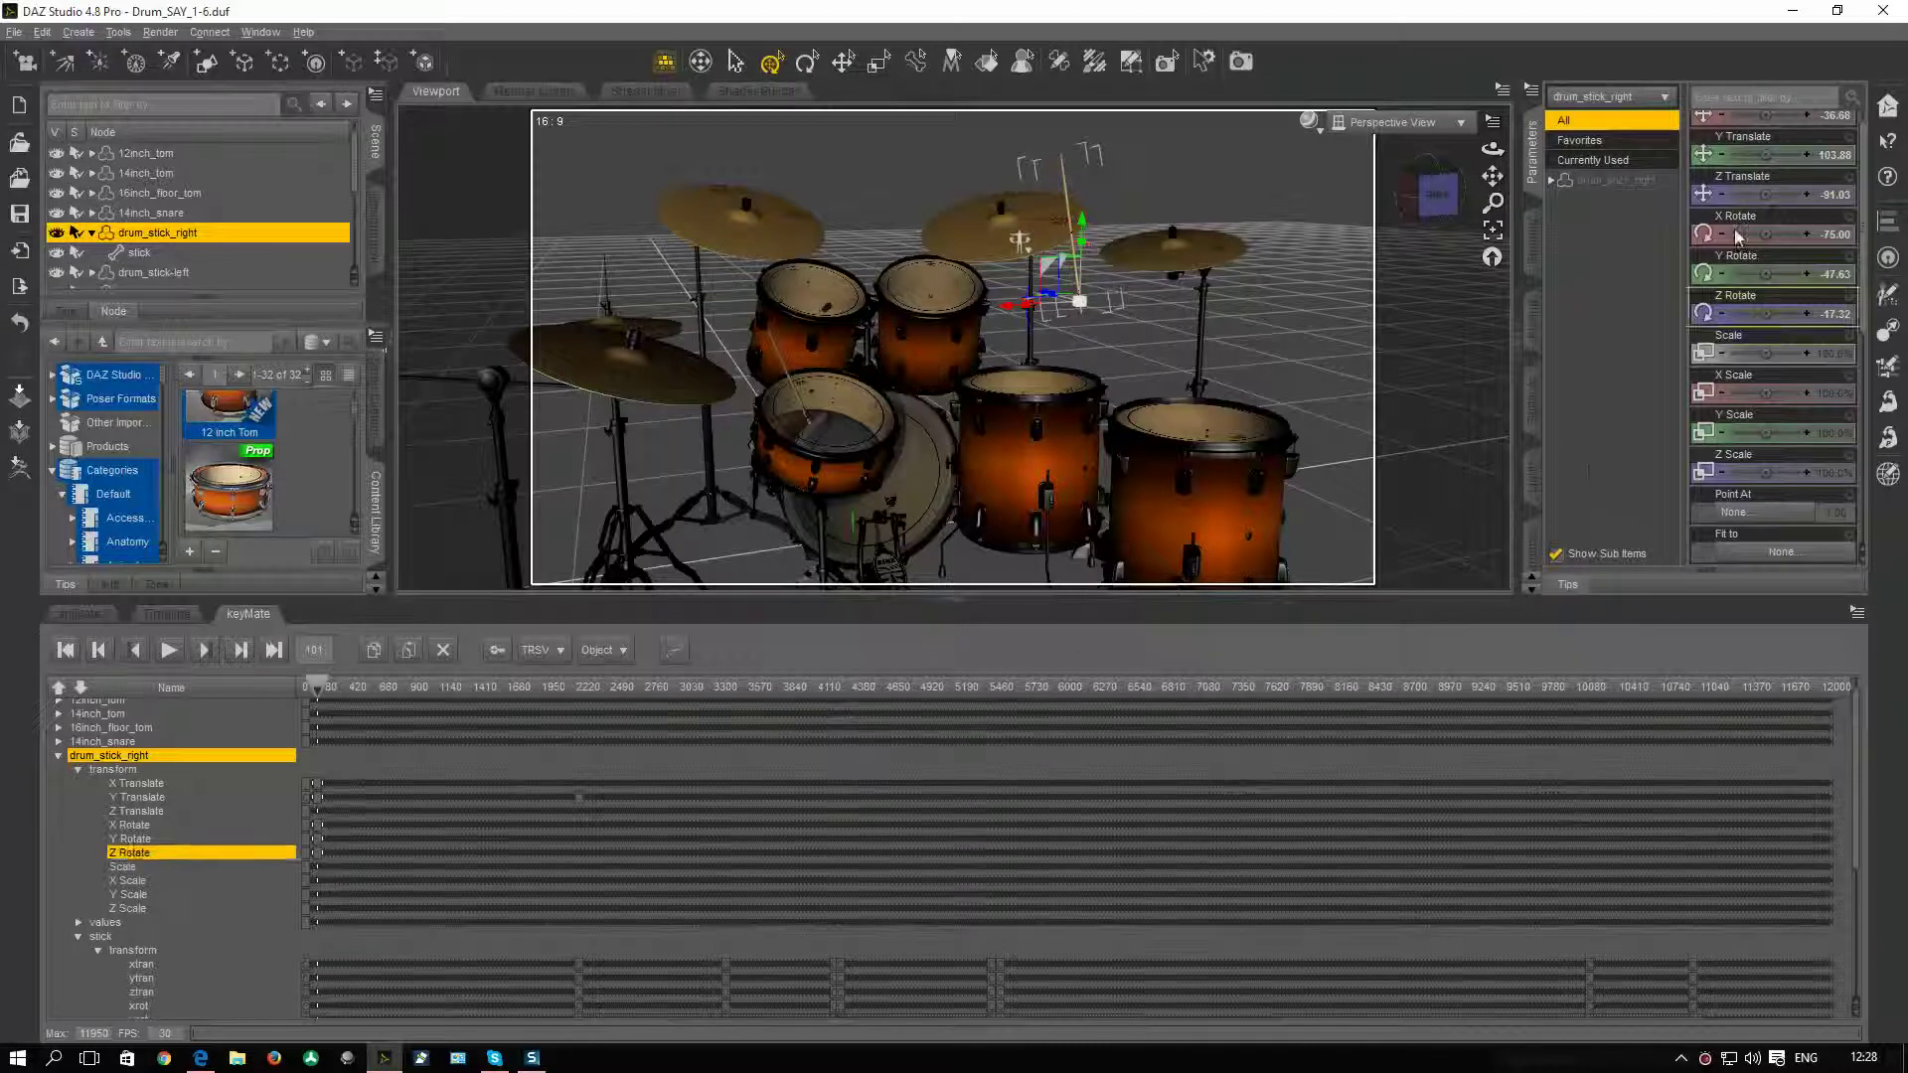
Nudge the X, Y and Z Translate of drum_stick_right and restore them to key its position at frame 101.
{"action": "scroll", "coordinate": [1734, 174], "scroll_direction": "up", "scroll_amount": 1}
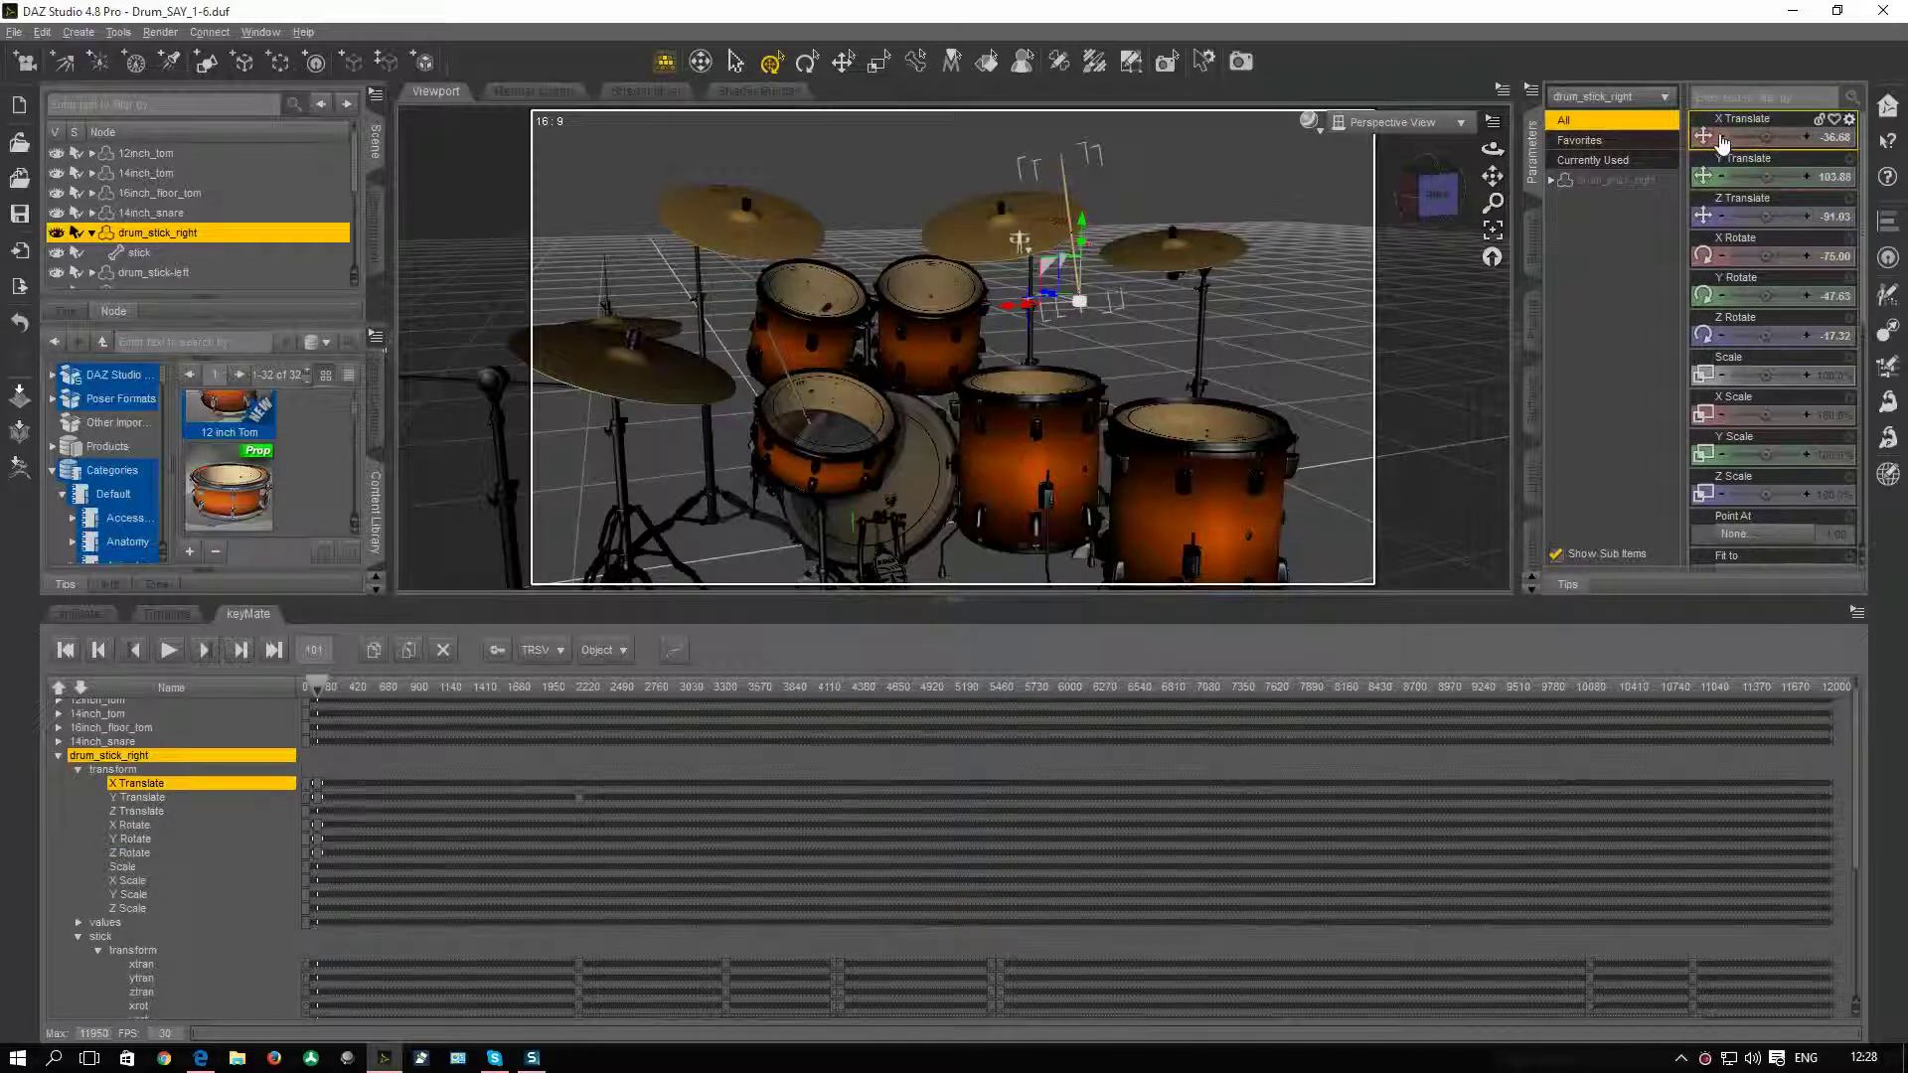
{"action": "left_click_drag", "start_coordinate": [1722, 142], "coordinate": [1794, 147]}
{"action": "left_click", "coordinate": [1806, 137]}
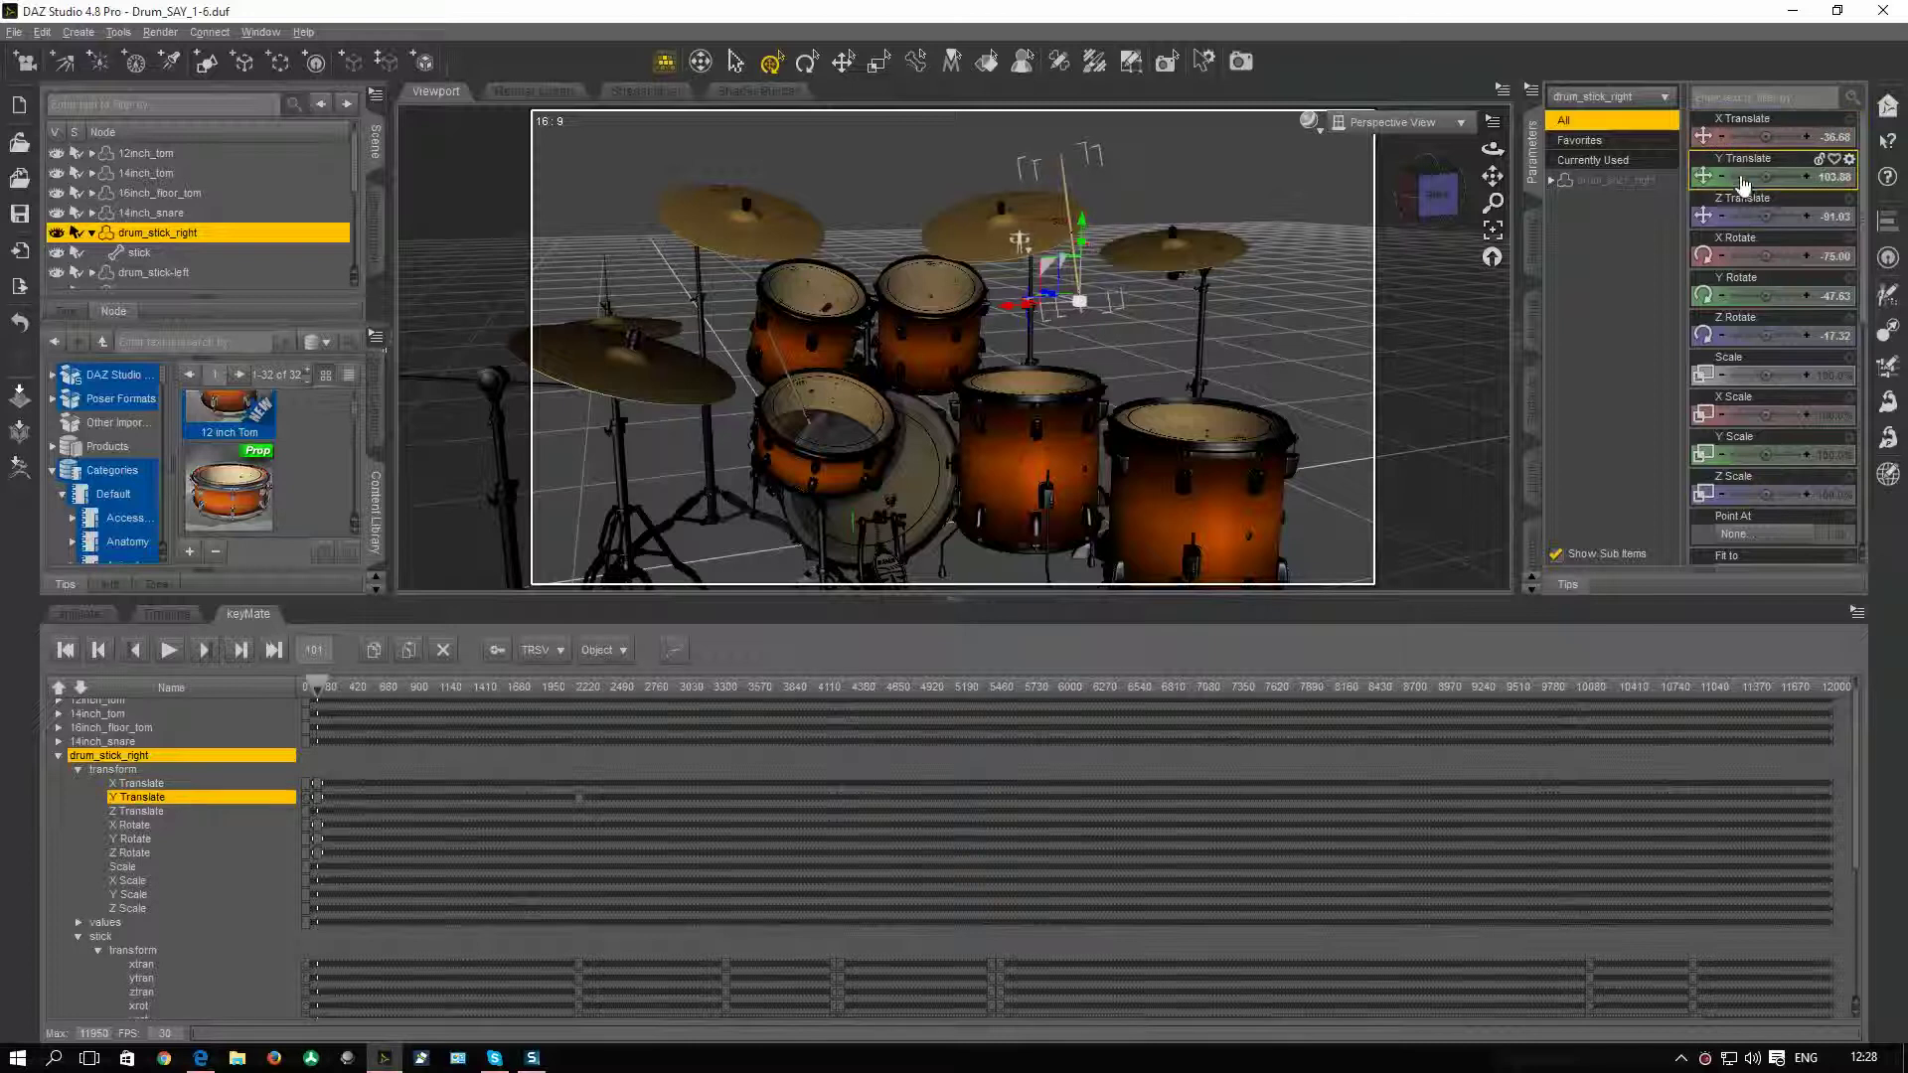
{"action": "left_click", "coordinate": [1722, 177]}
{"action": "left_click", "coordinate": [1807, 177]}
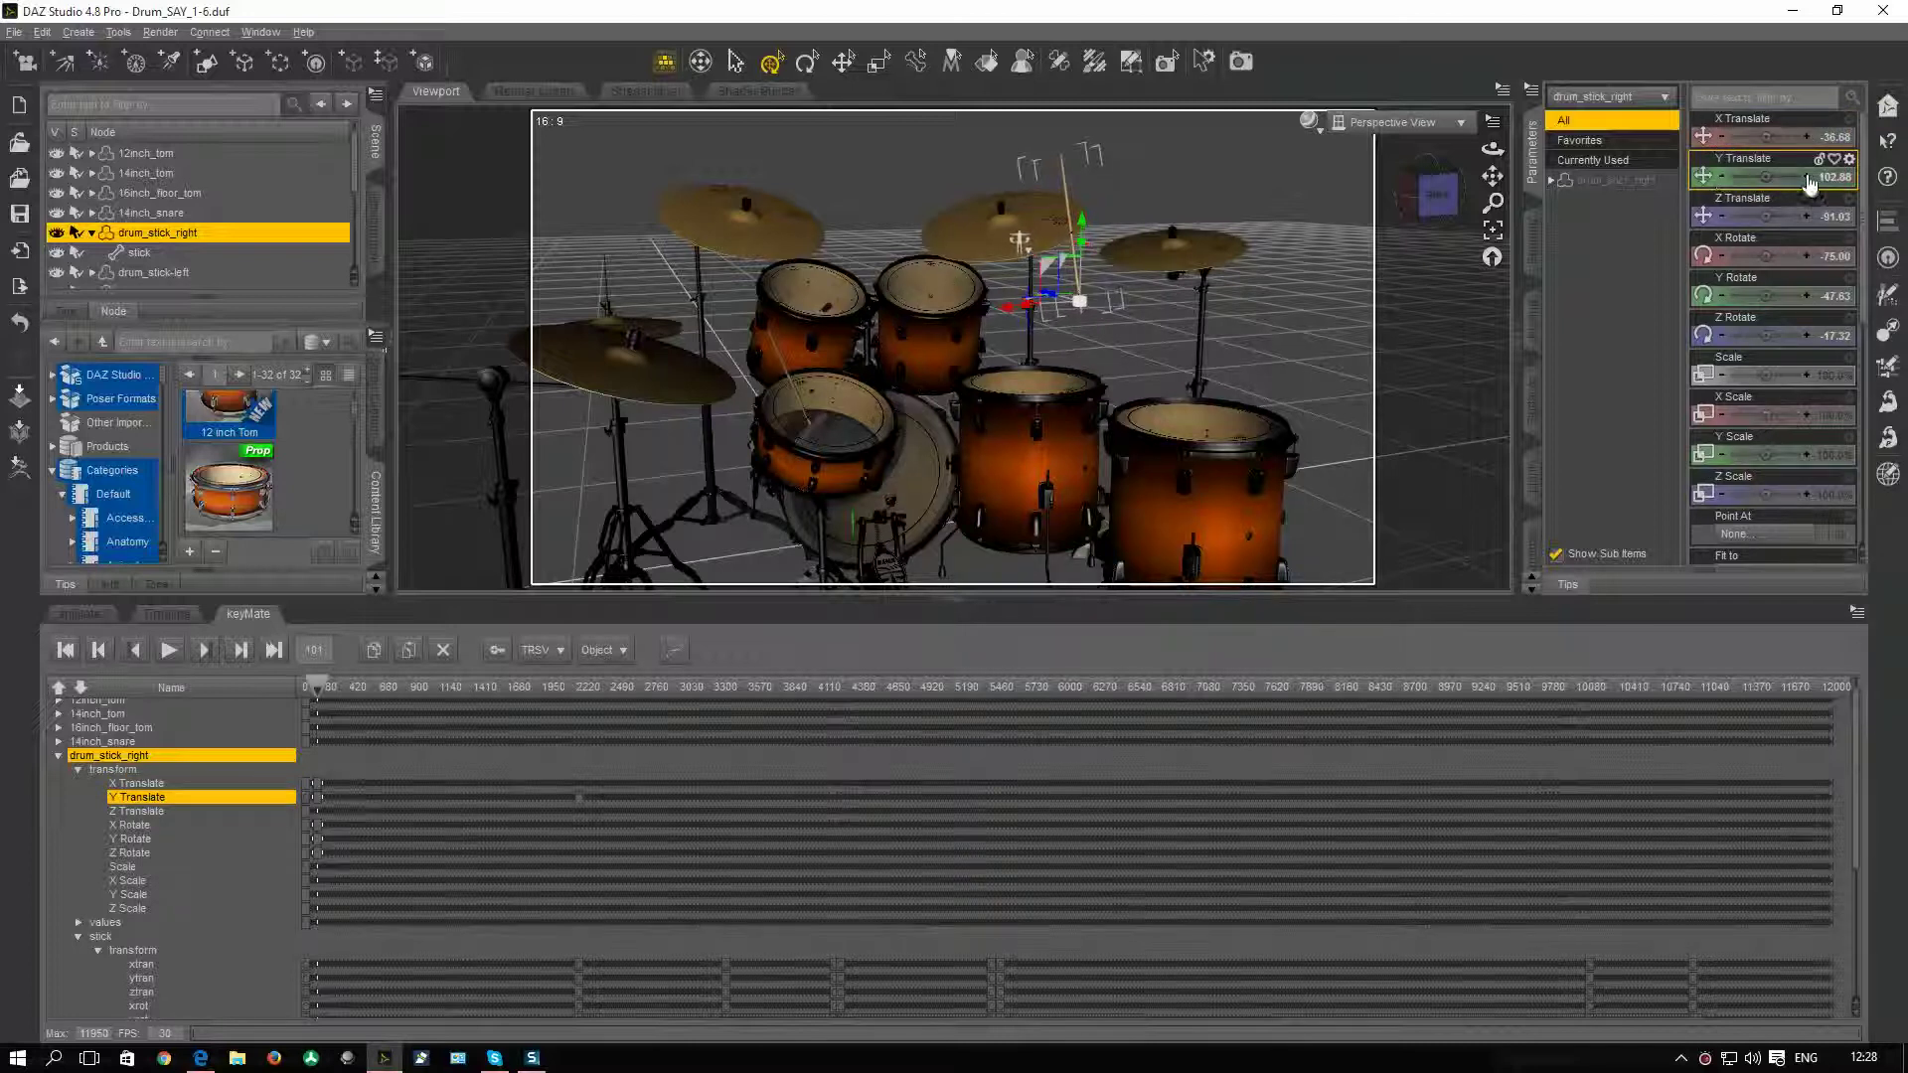
{"action": "left_click", "coordinate": [1722, 216]}
{"action": "left_click", "coordinate": [1808, 218]}
Nudge the X, Y and Z Rotate of drum_stick_right and restore them to key its rotation at frame 101.
{"action": "left_click", "coordinate": [1723, 256]}
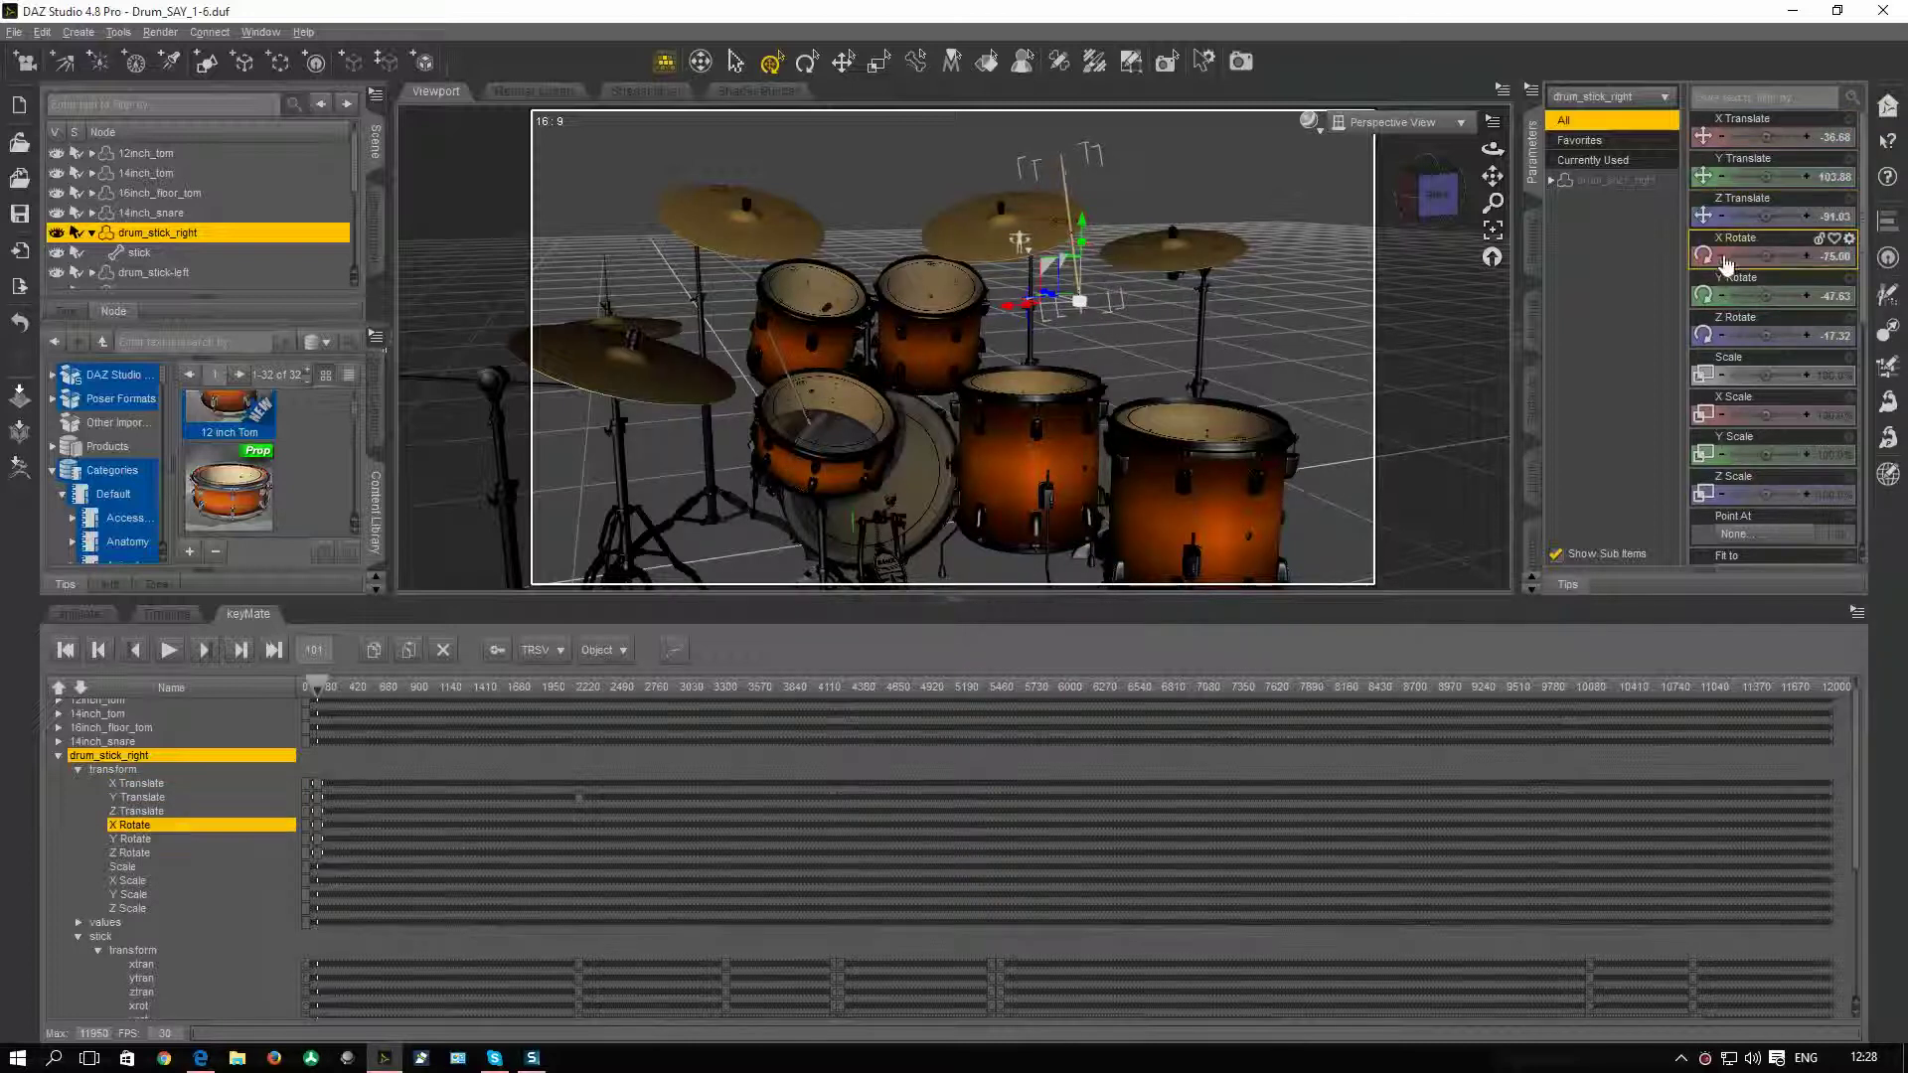
{"action": "left_click", "coordinate": [1807, 257]}
{"action": "left_click", "coordinate": [1723, 296]}
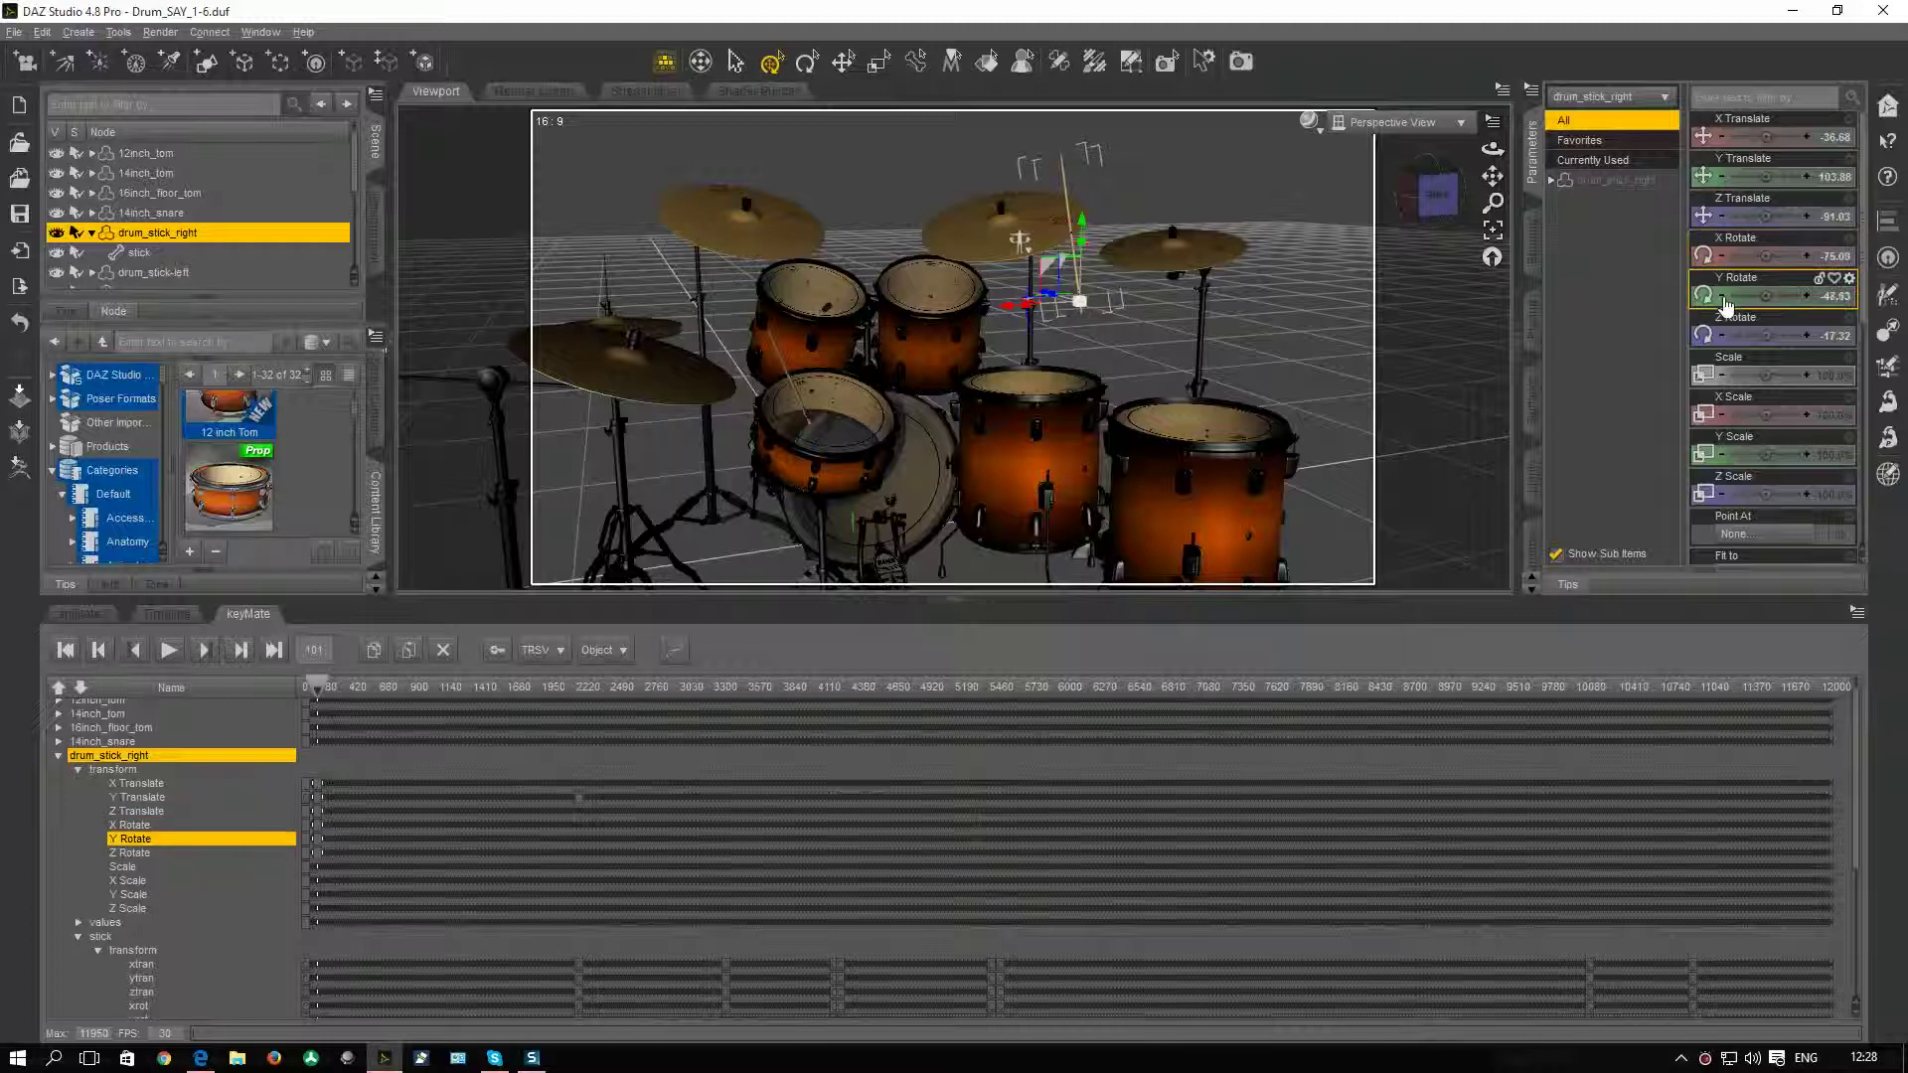
{"action": "key", "text": "ctrl+z"}
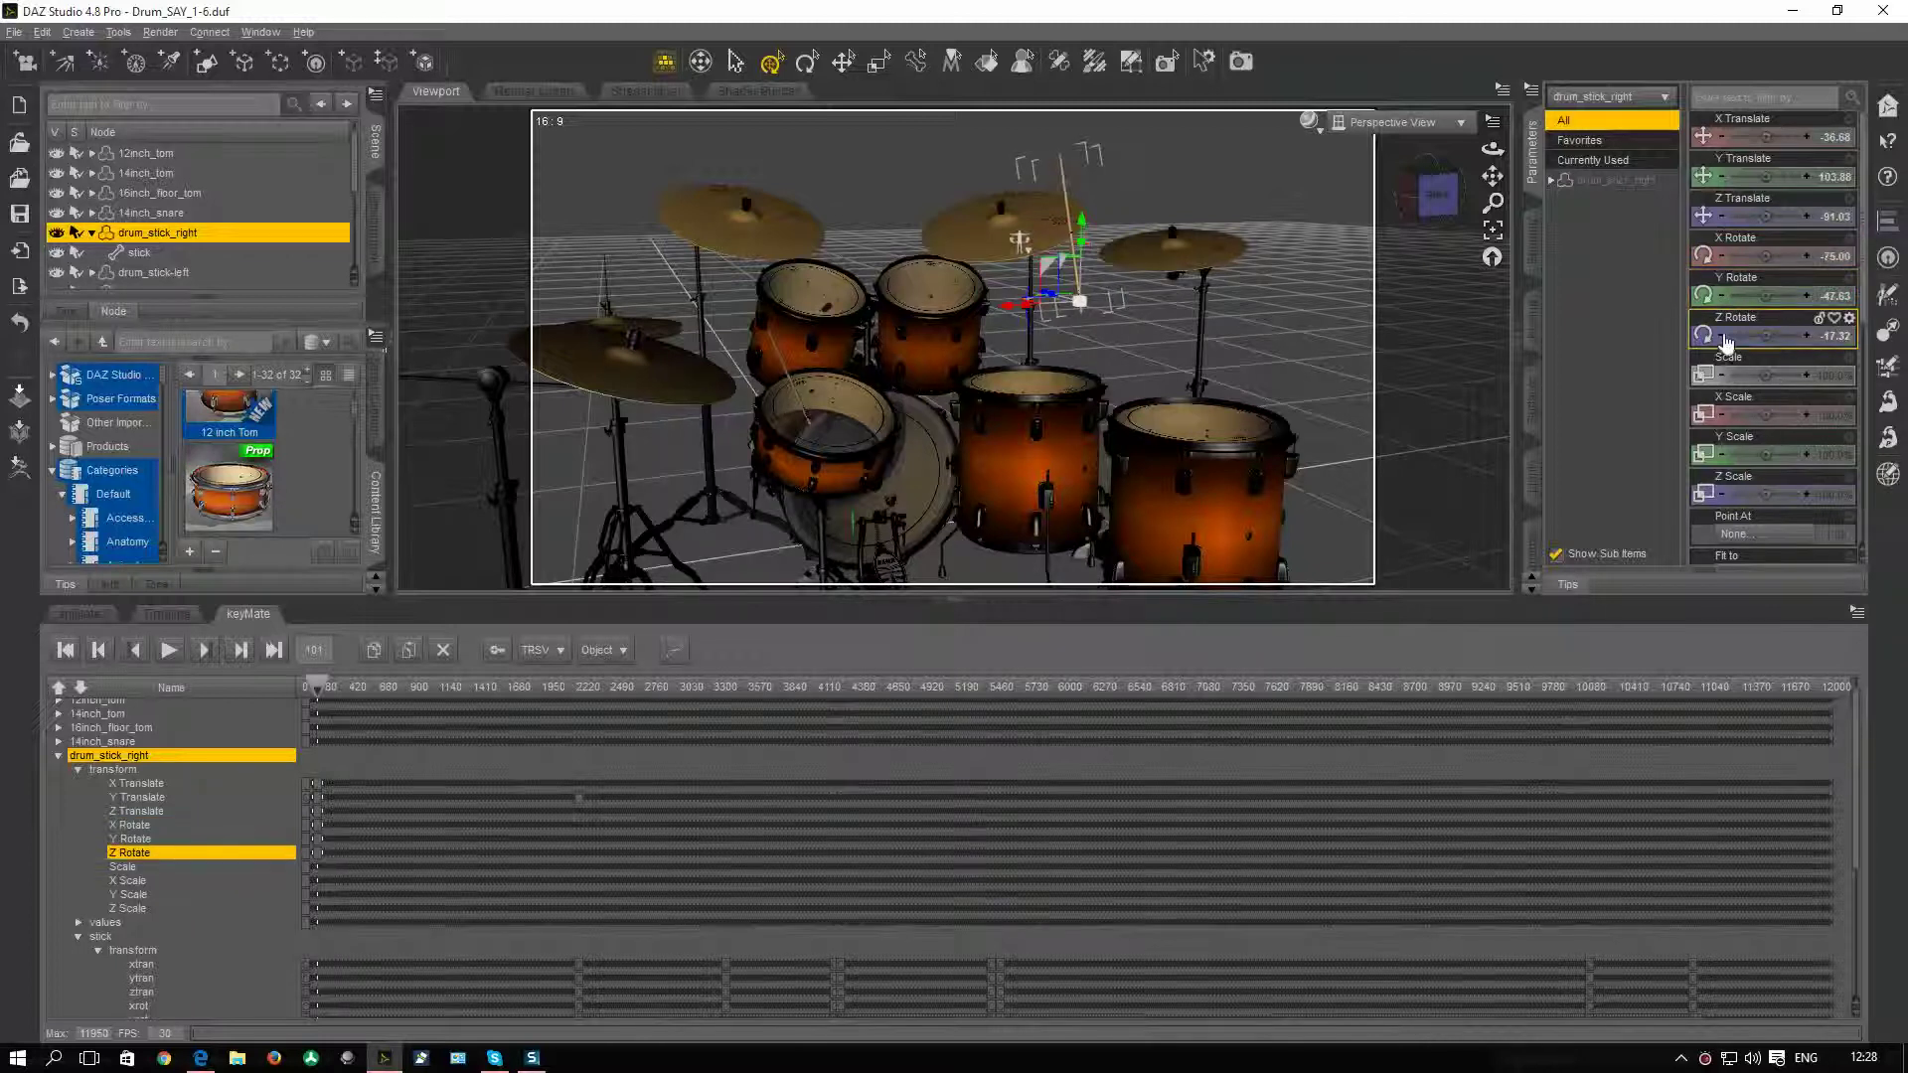
{"action": "left_click", "coordinate": [1807, 337]}
Select the translate and rotate keys of drum_stick_right around frame 101 and set their interpolation to Linear.
{"action": "left_click_drag", "start_coordinate": [312, 869], "coordinate": [312, 869]}
{"action": "left_click", "coordinate": [674, 651]}
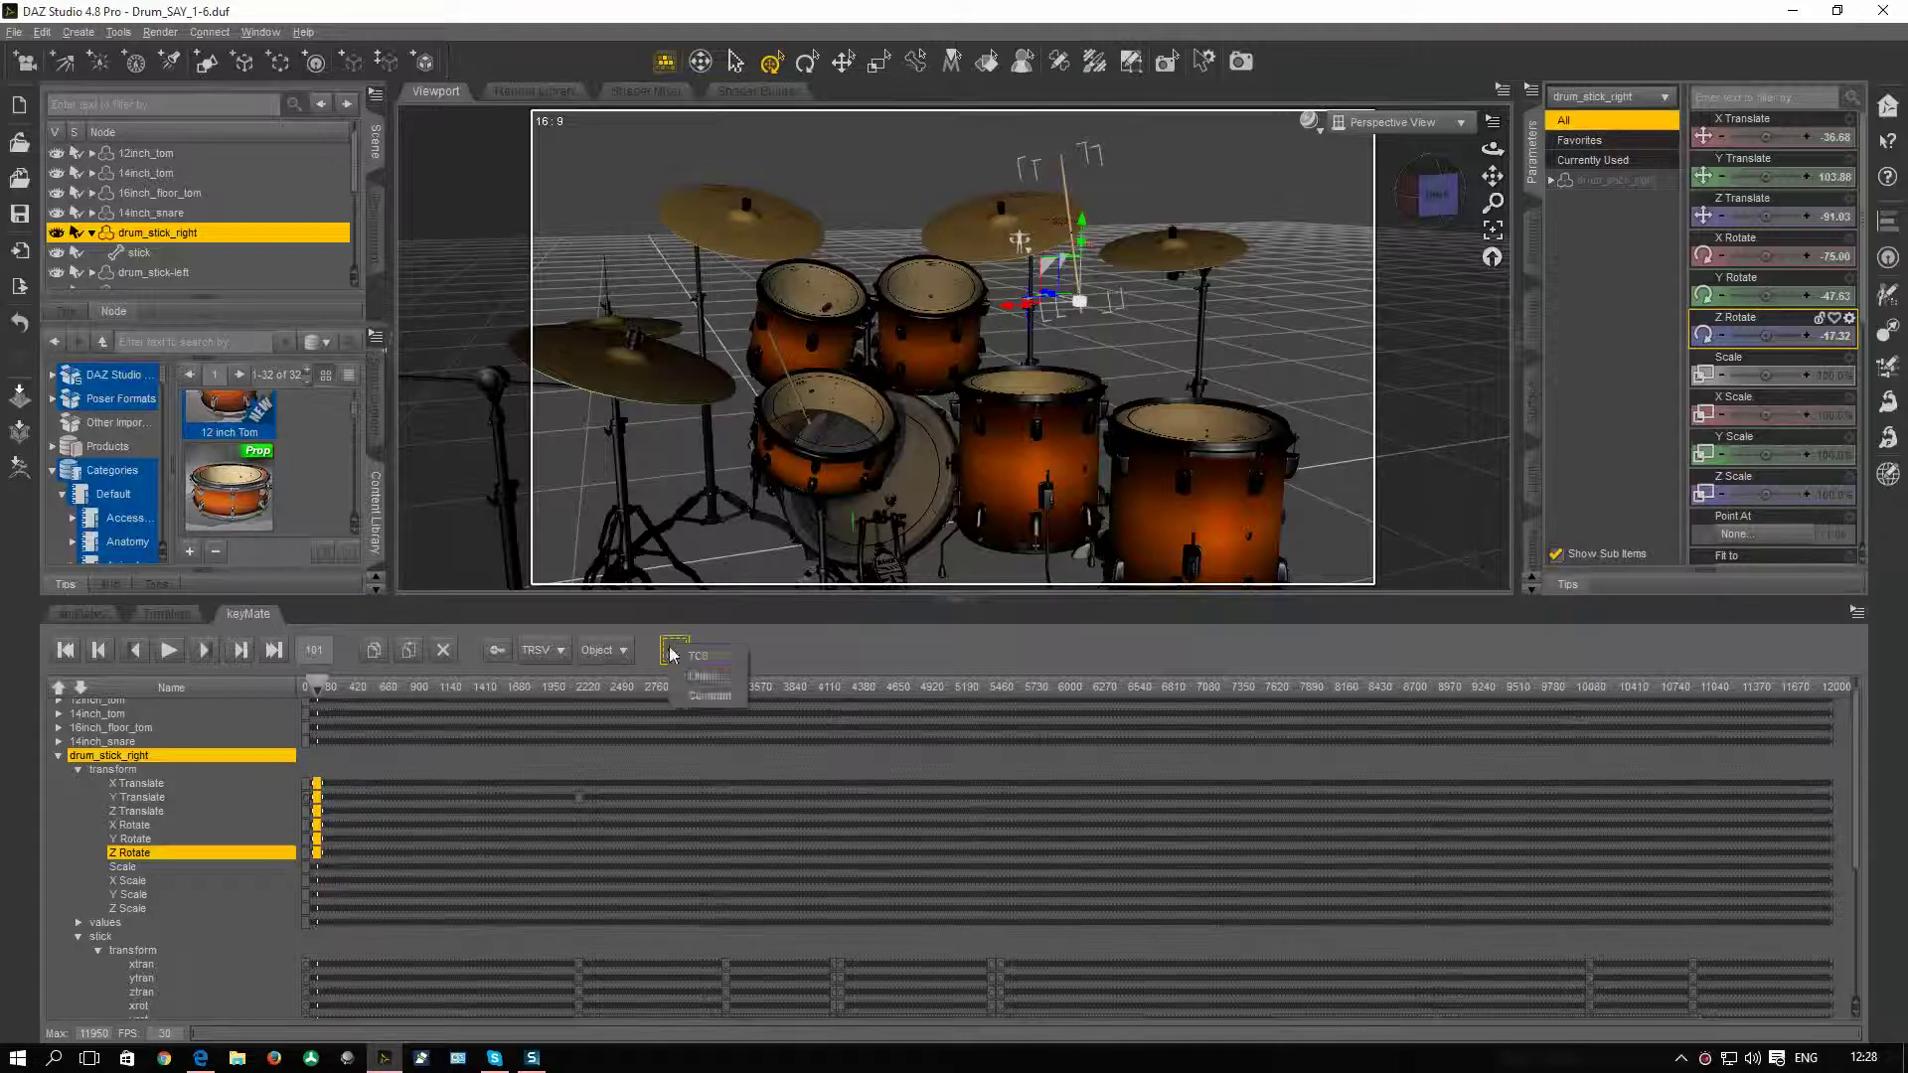
{"action": "left_click", "coordinate": [706, 676]}
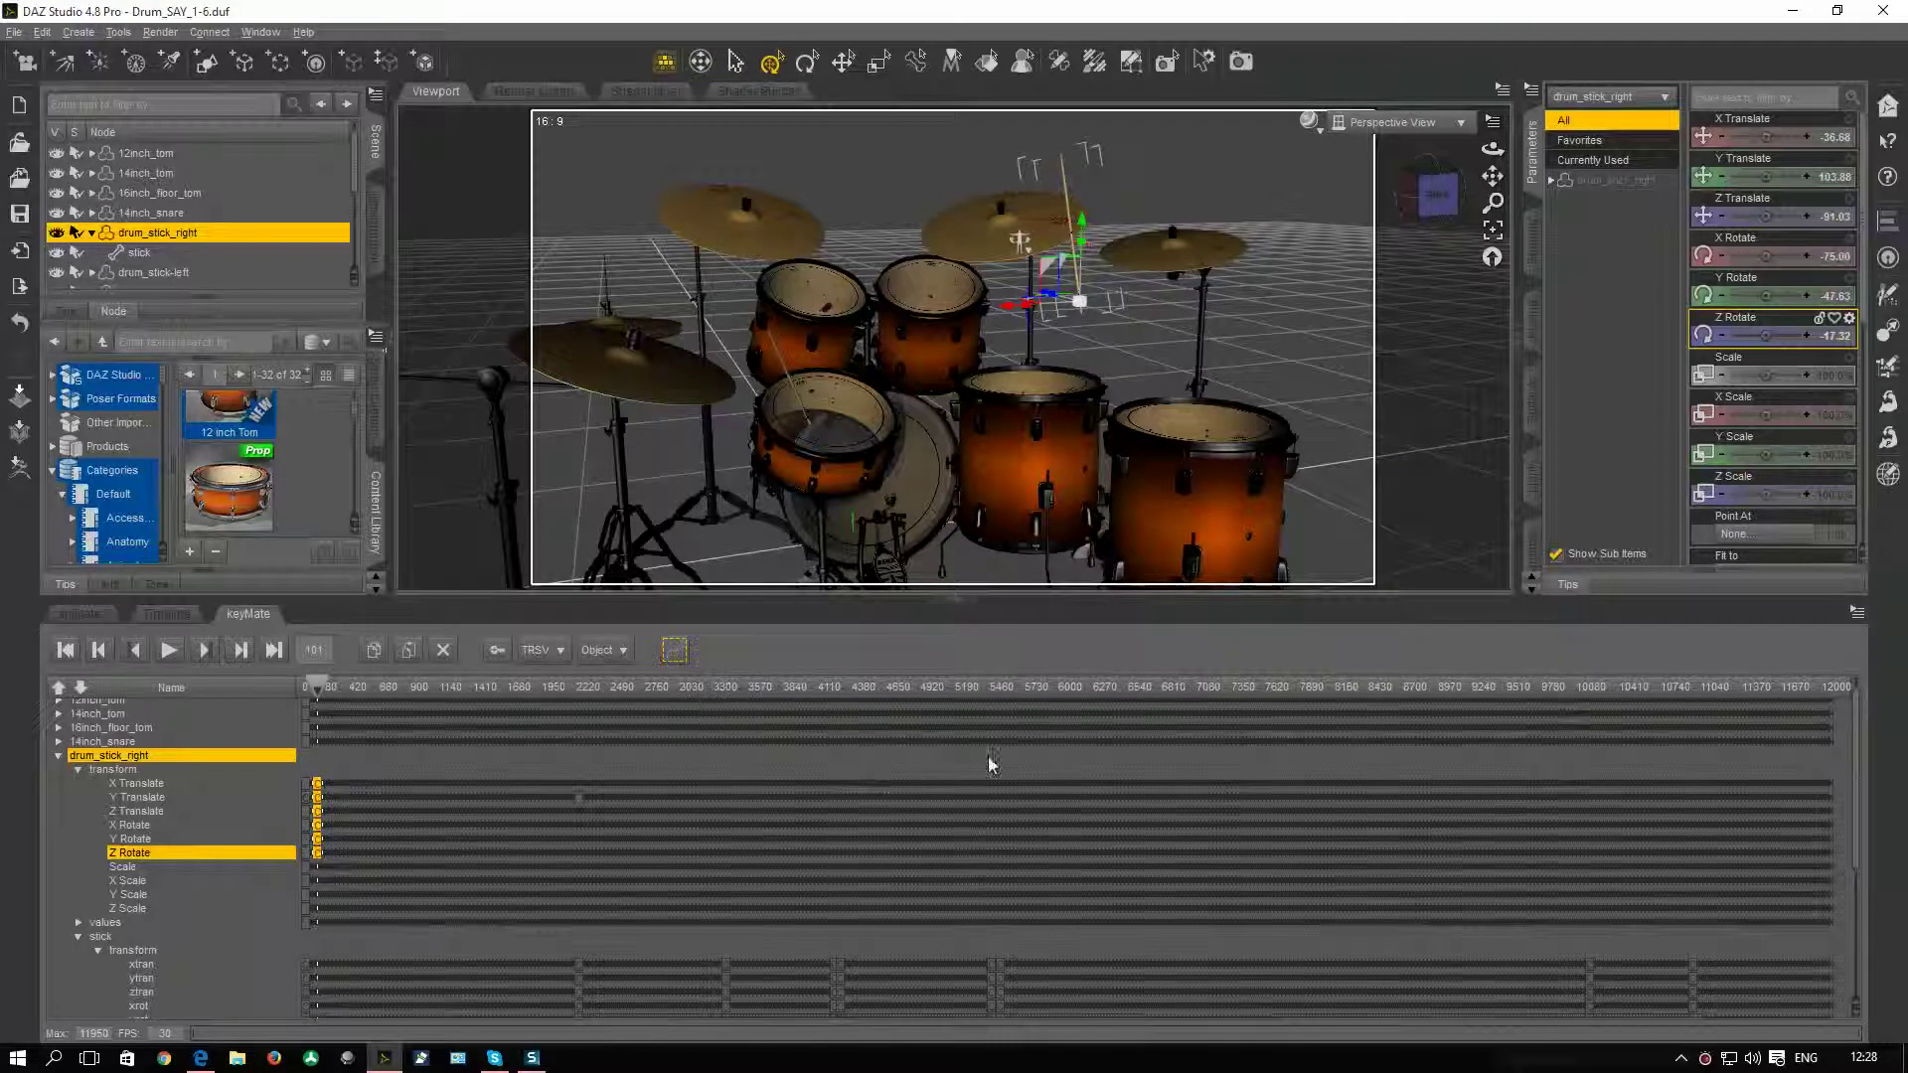
Check the stick and cymbal keyframe tracks and delete the lone Y Translate key of drum_stick_right near frame 2220.
{"action": "scroll", "coordinate": [1112, 751], "scroll_direction": "down", "scroll_amount": 2}
{"action": "scroll", "coordinate": [1112, 758], "scroll_direction": "down", "scroll_amount": 1}
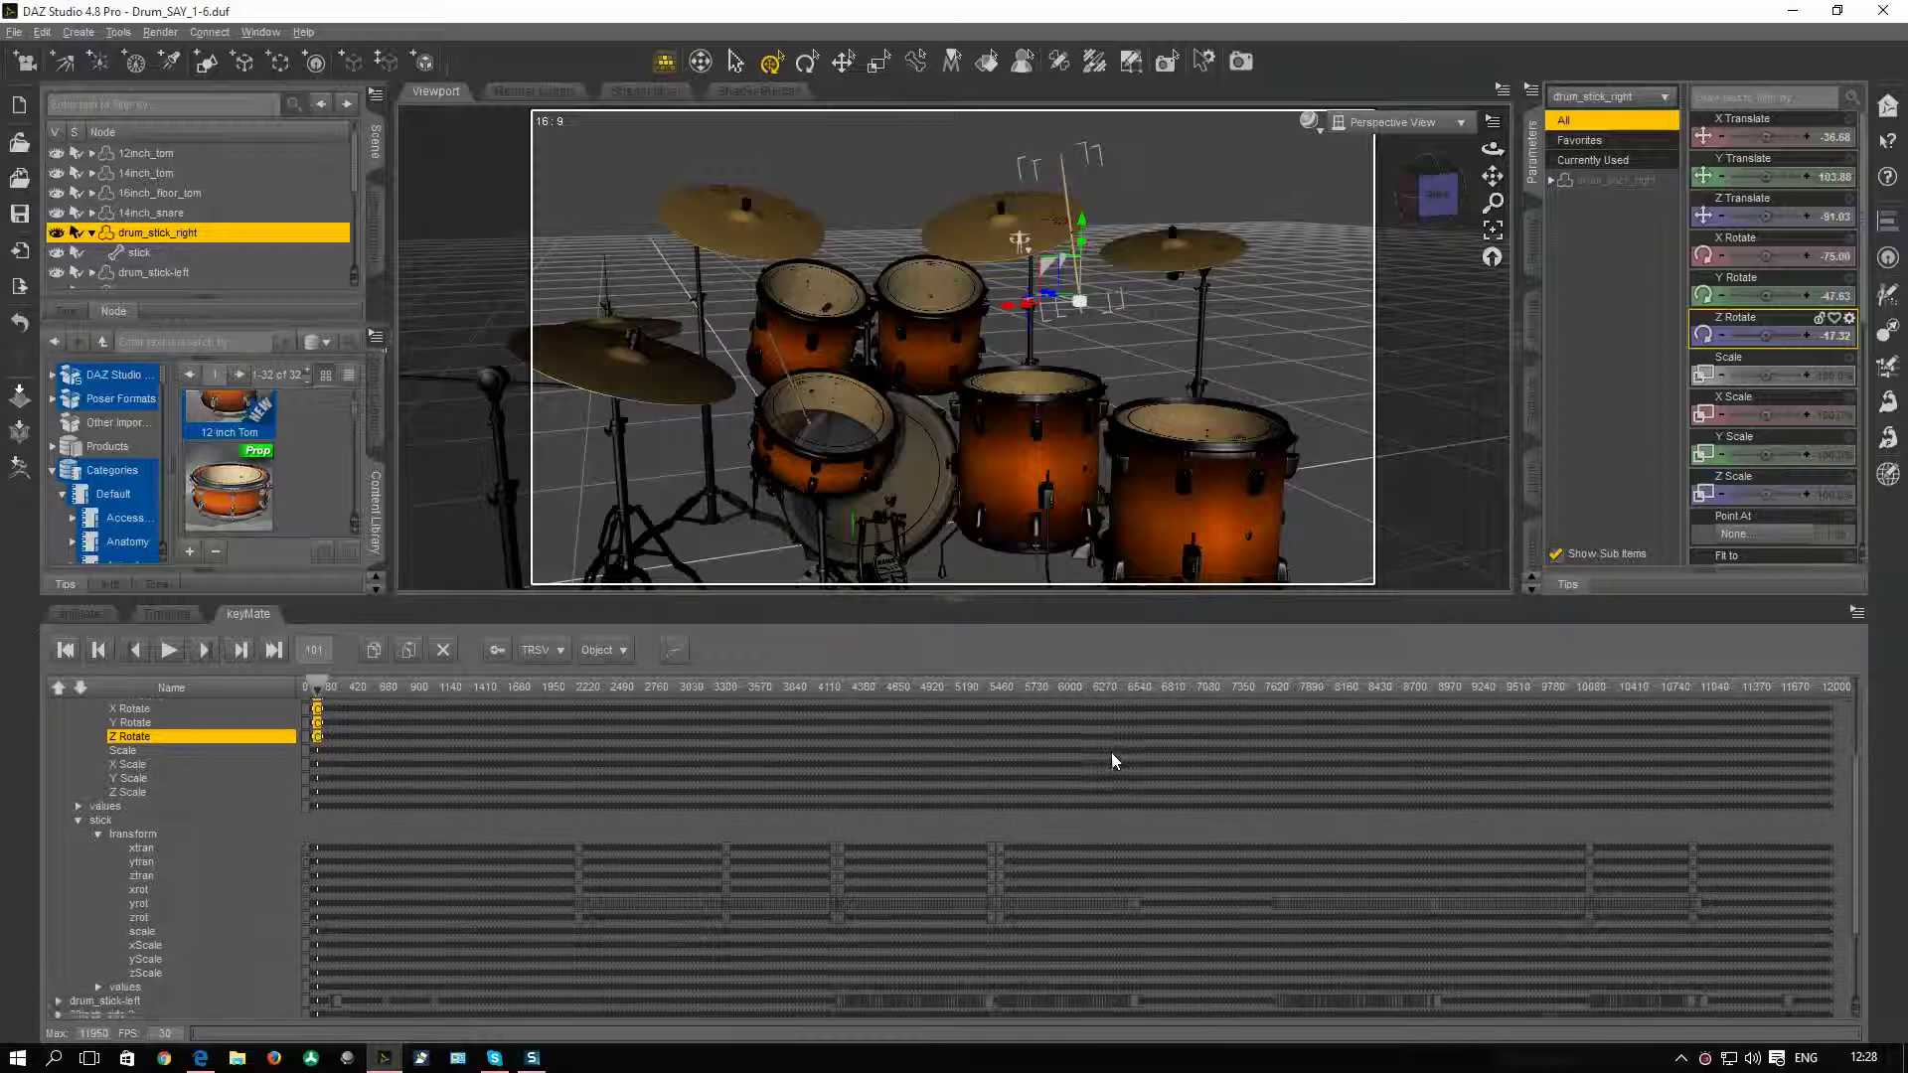
{"action": "scroll", "coordinate": [1111, 754], "scroll_direction": "up", "scroll_amount": 3}
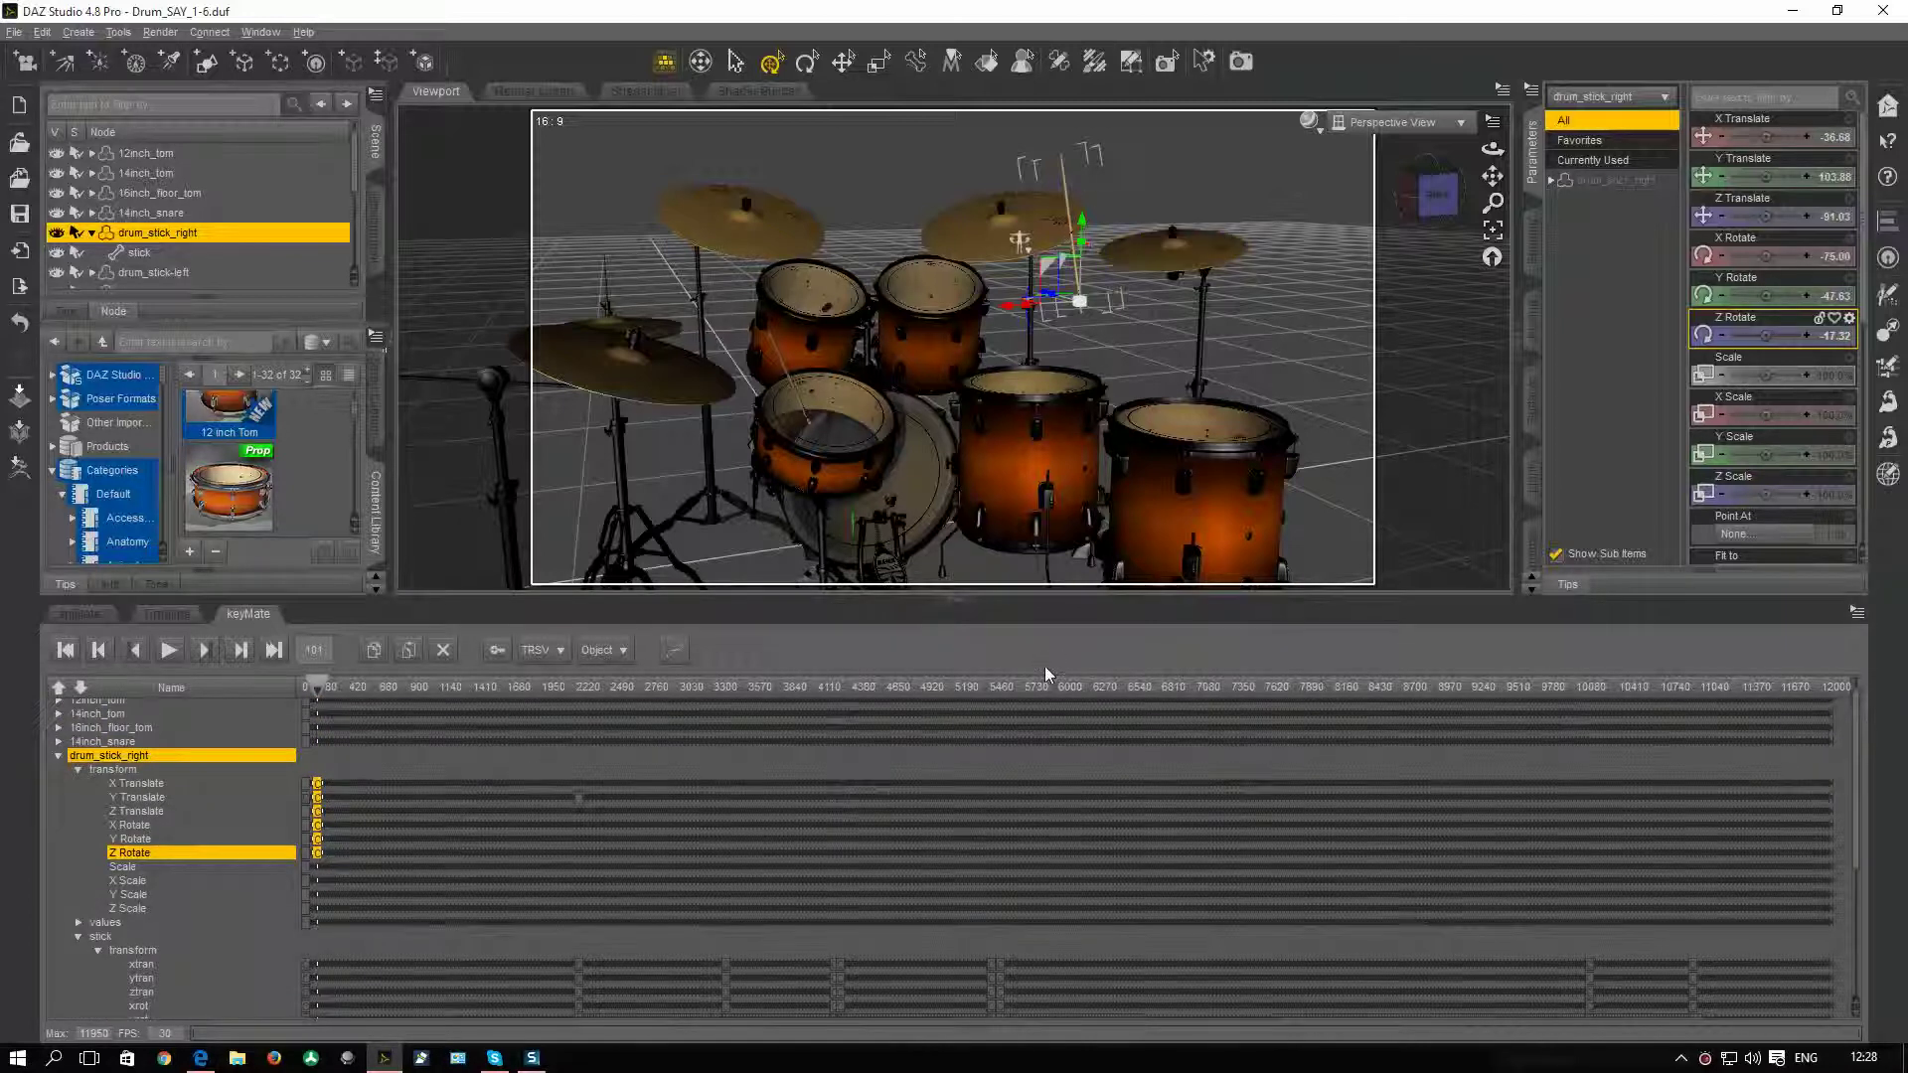
{"action": "scroll", "coordinate": [1034, 745], "scroll_direction": "down", "scroll_amount": 5}
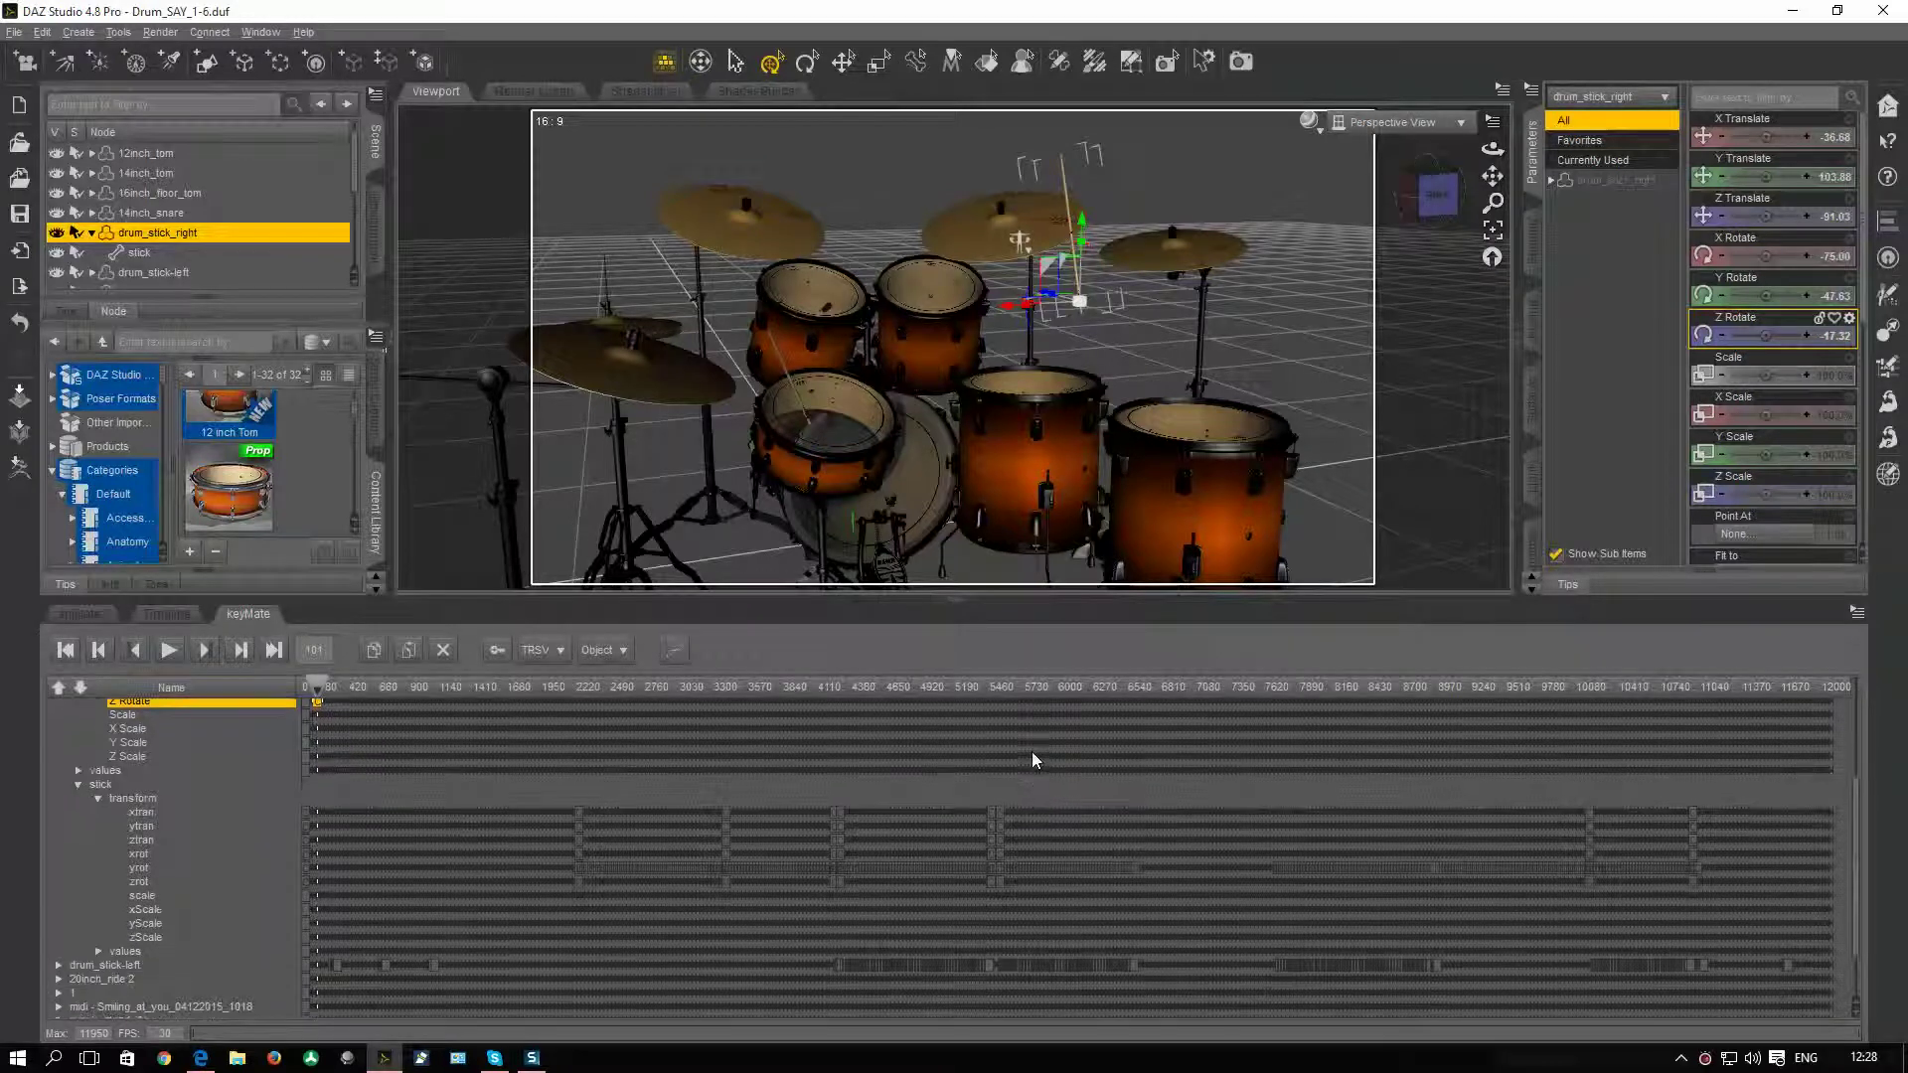
{"action": "scroll", "coordinate": [1032, 752], "scroll_direction": "down", "scroll_amount": 2}
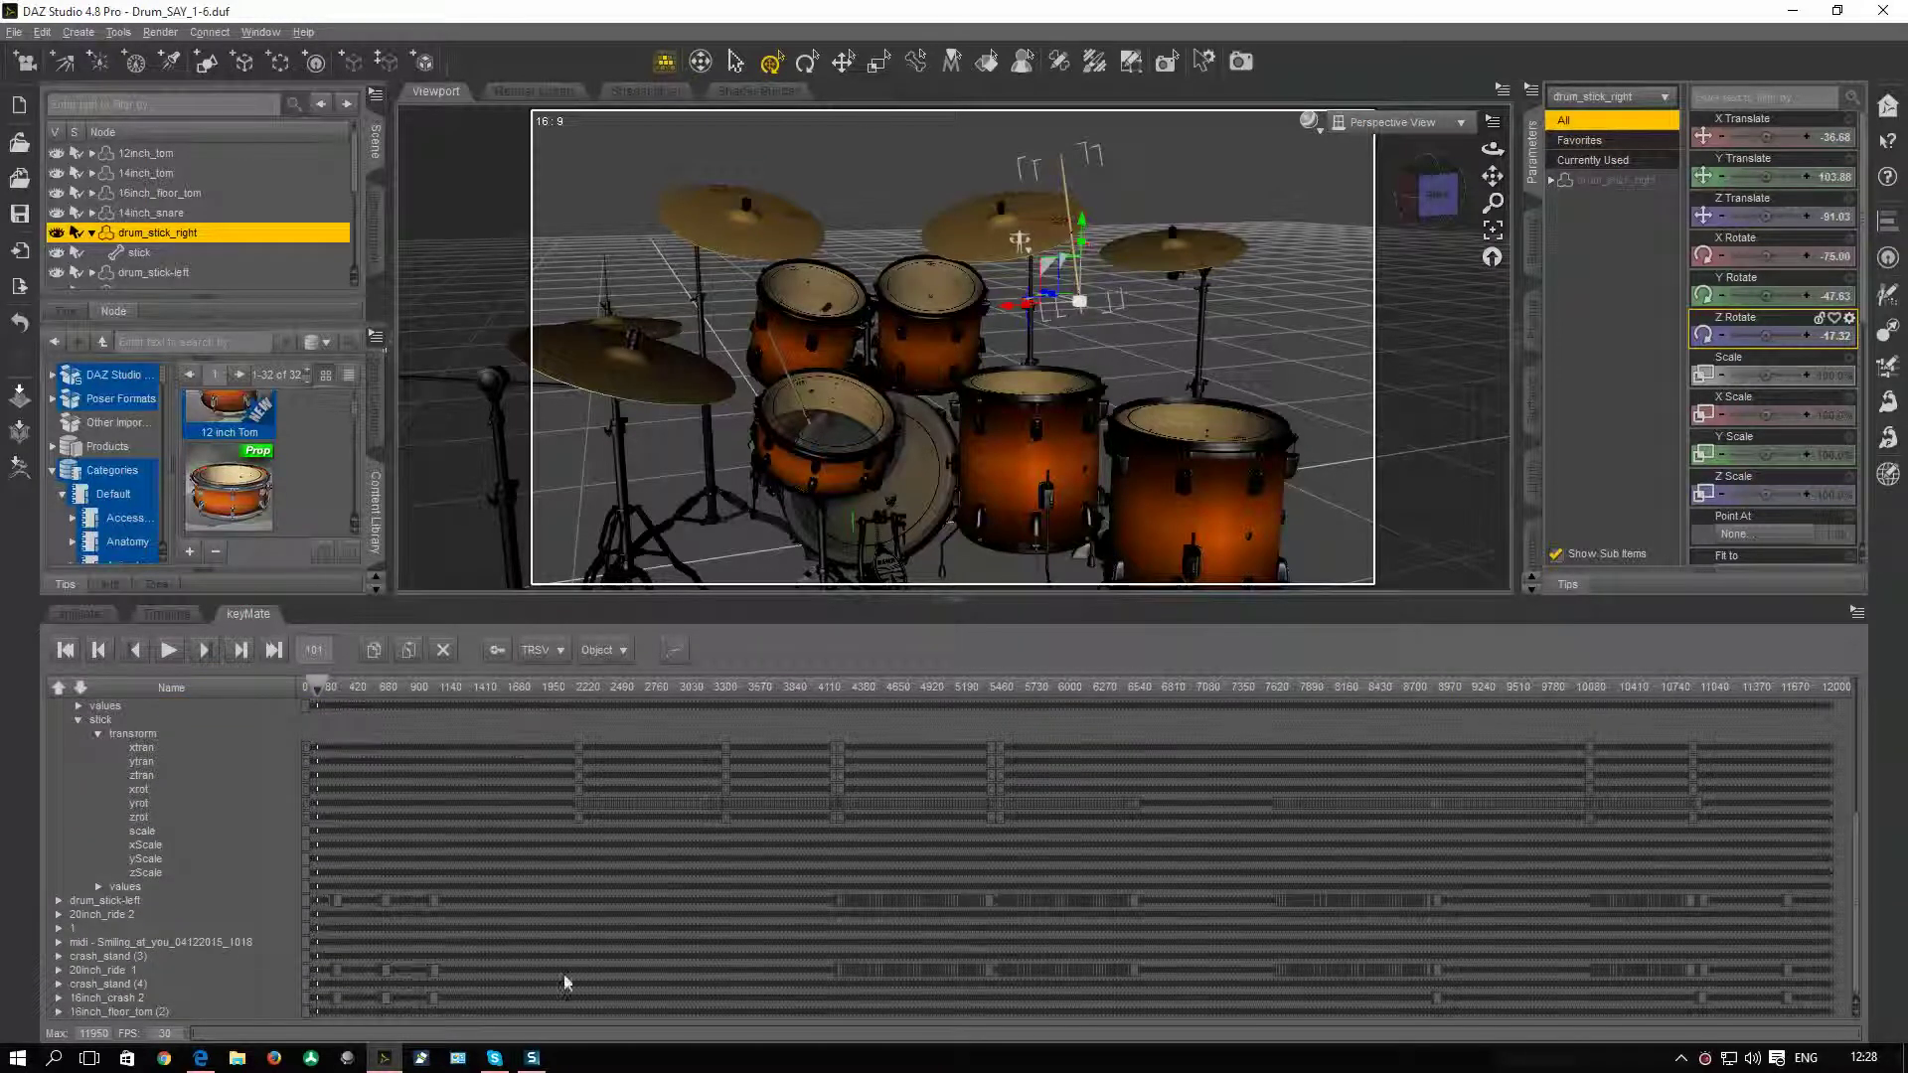
{"action": "scroll", "coordinate": [679, 815], "scroll_direction": "up", "scroll_amount": 8}
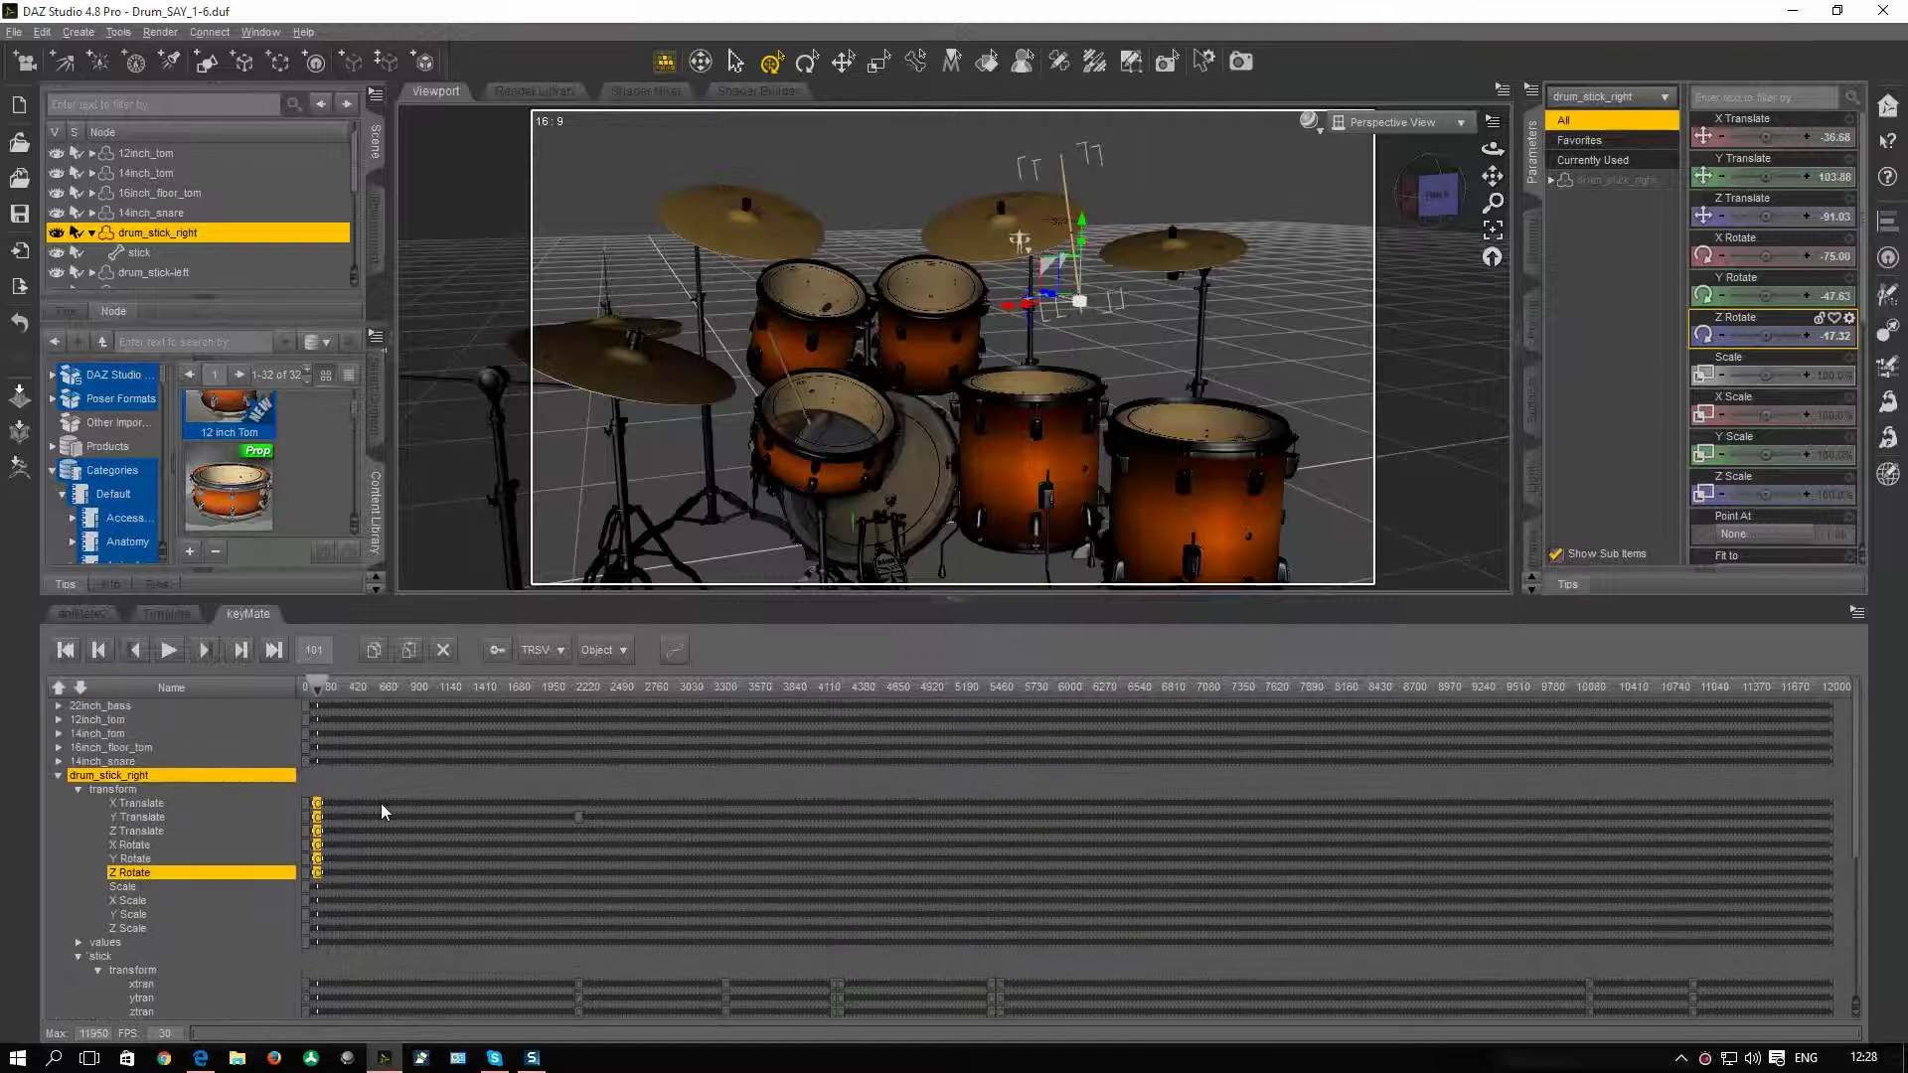
{"action": "left_click", "coordinate": [571, 810]}
{"action": "left_click_drag", "start_coordinate": [1492, 149], "coordinate": [1526, 169]}
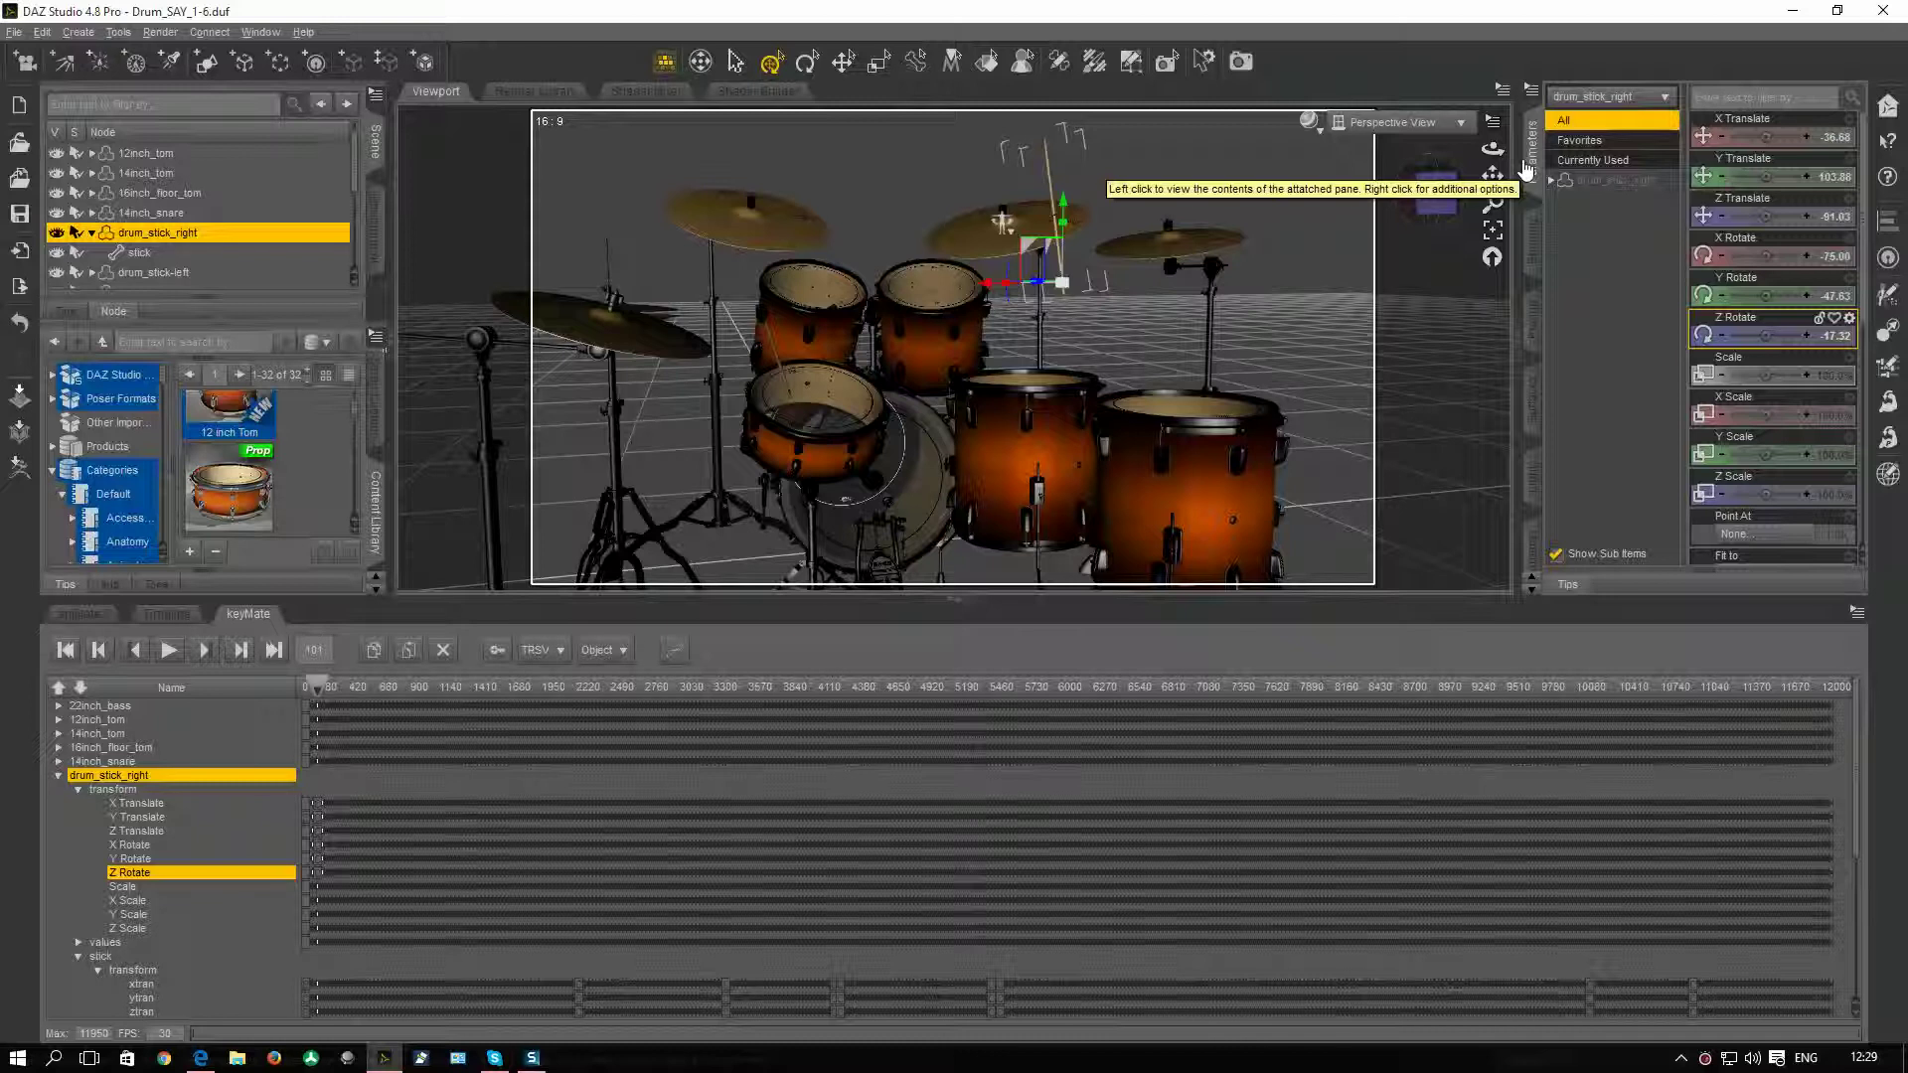